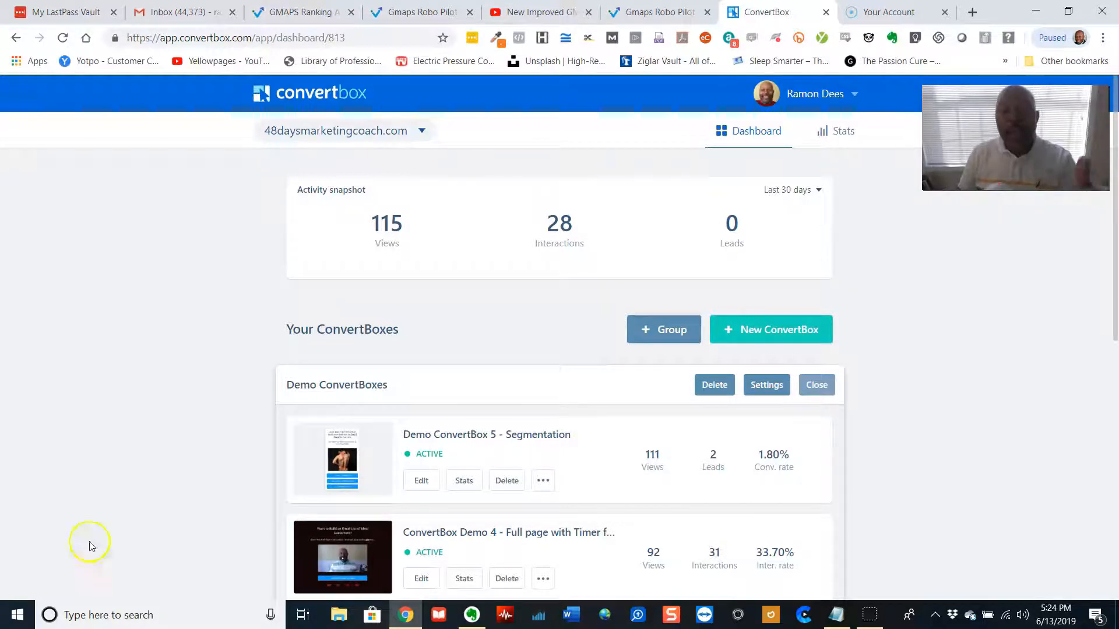
Scroll through the dashboard to review the existing ConvertBoxes in the Demo ConvertBoxes group
scroll(179, 485, down, 3)
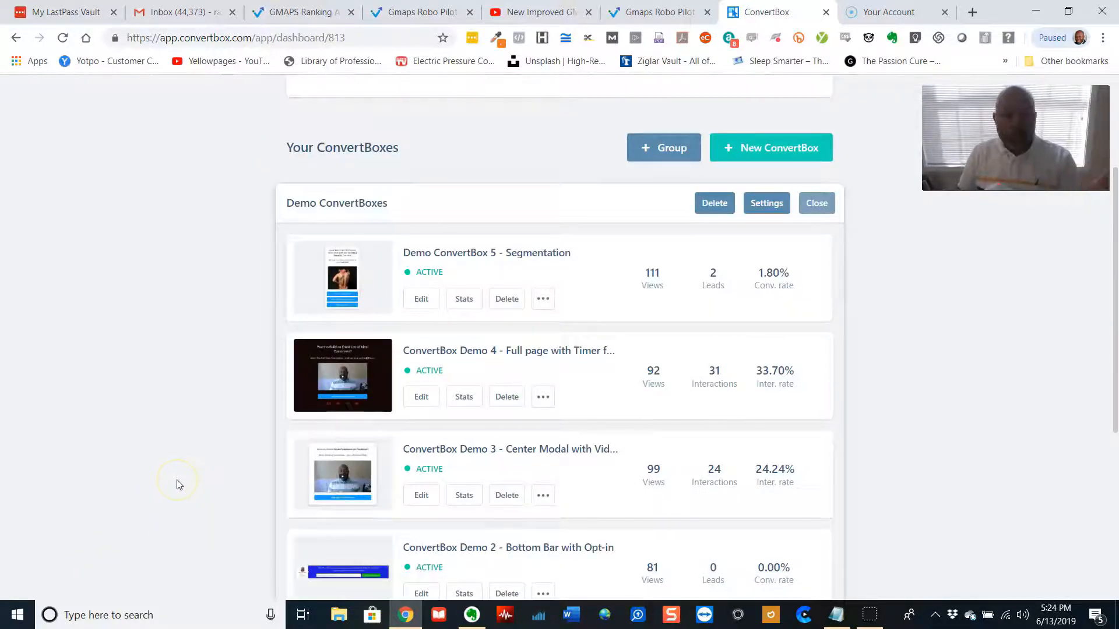
mouse_move(352, 287)
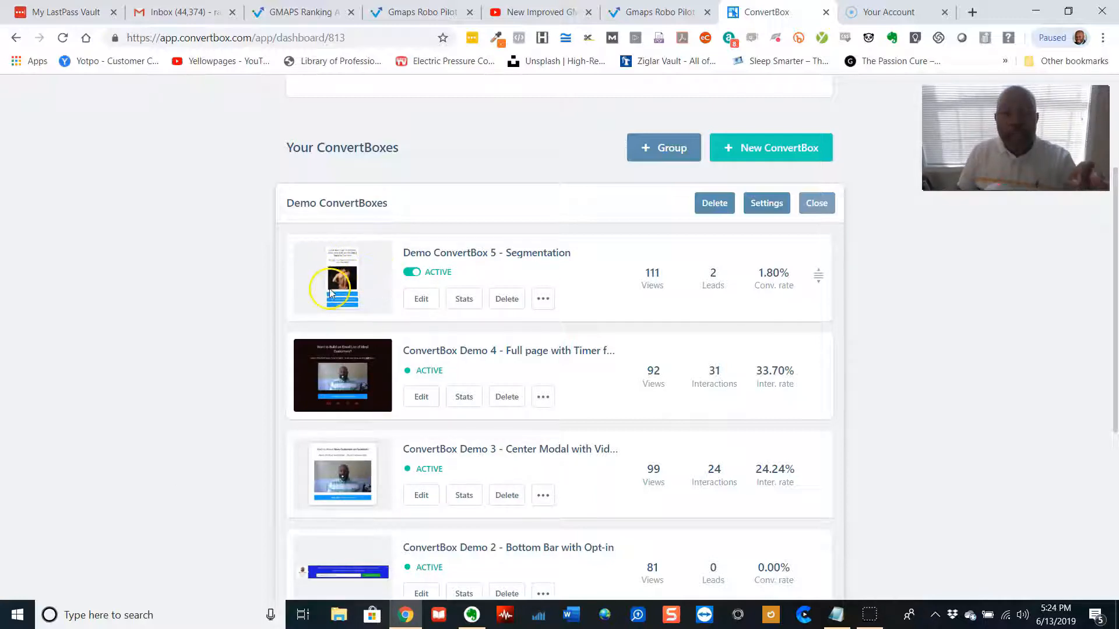
scroll(352, 309, down, 3)
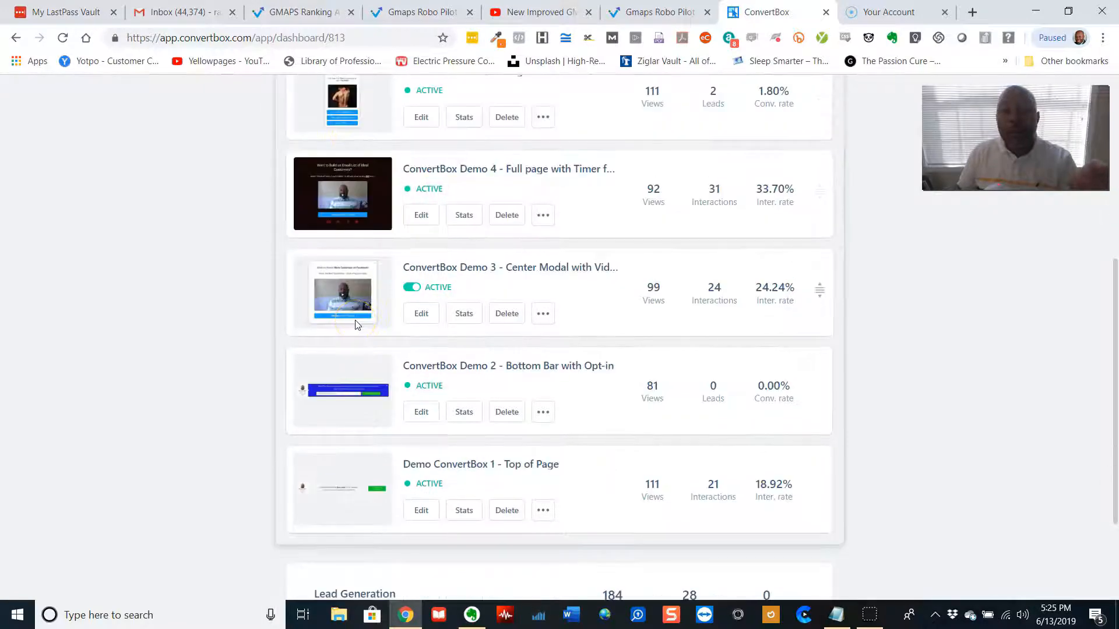
scroll(357, 321, down, 3)
scroll(357, 324, up, 6)
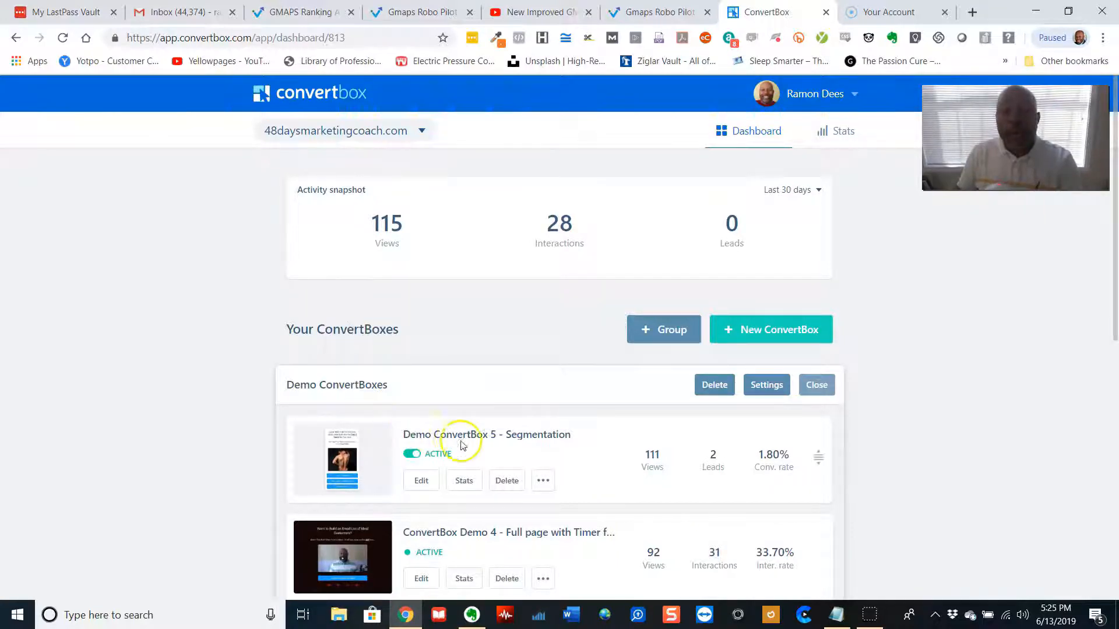
scroll(527, 434, down, 3)
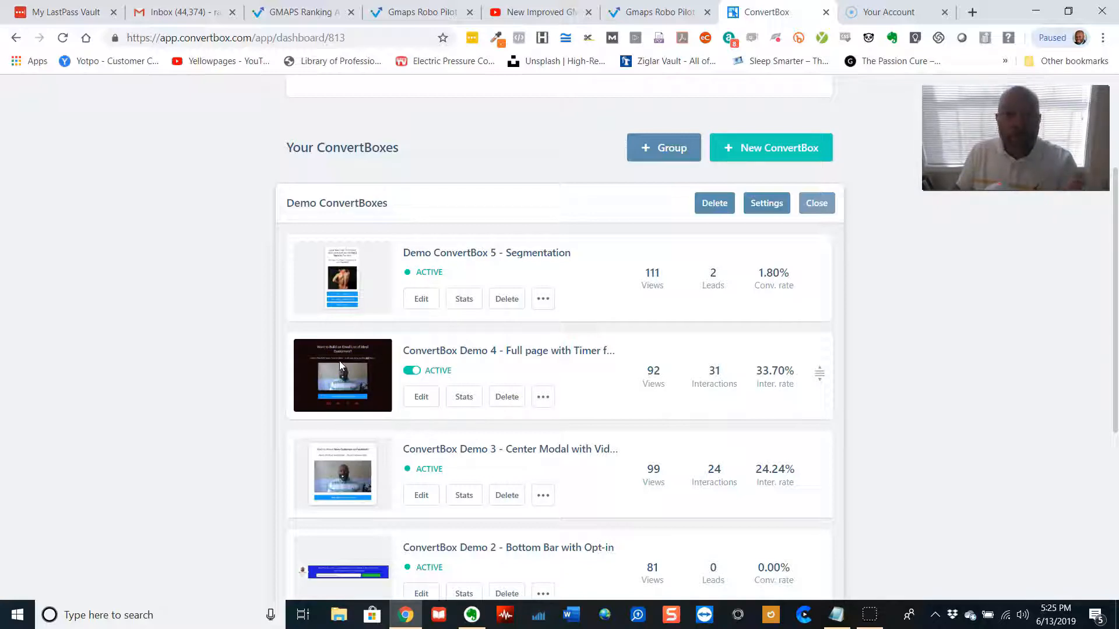
scroll(344, 367, up, 3)
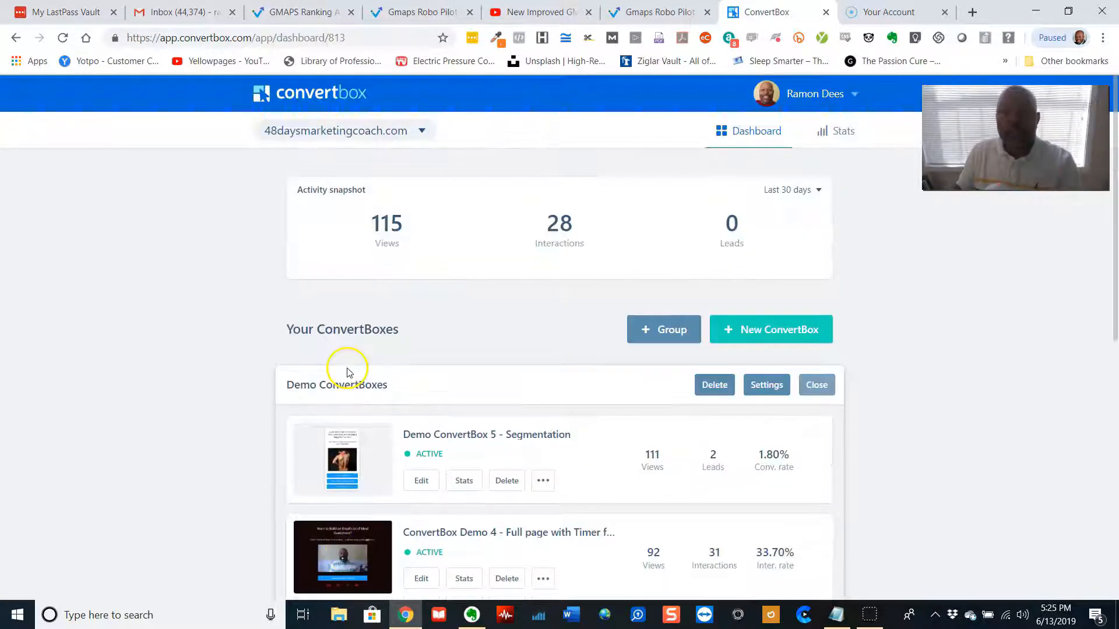
Start a new ConvertBox and name it Demo 2.0
click(796, 331)
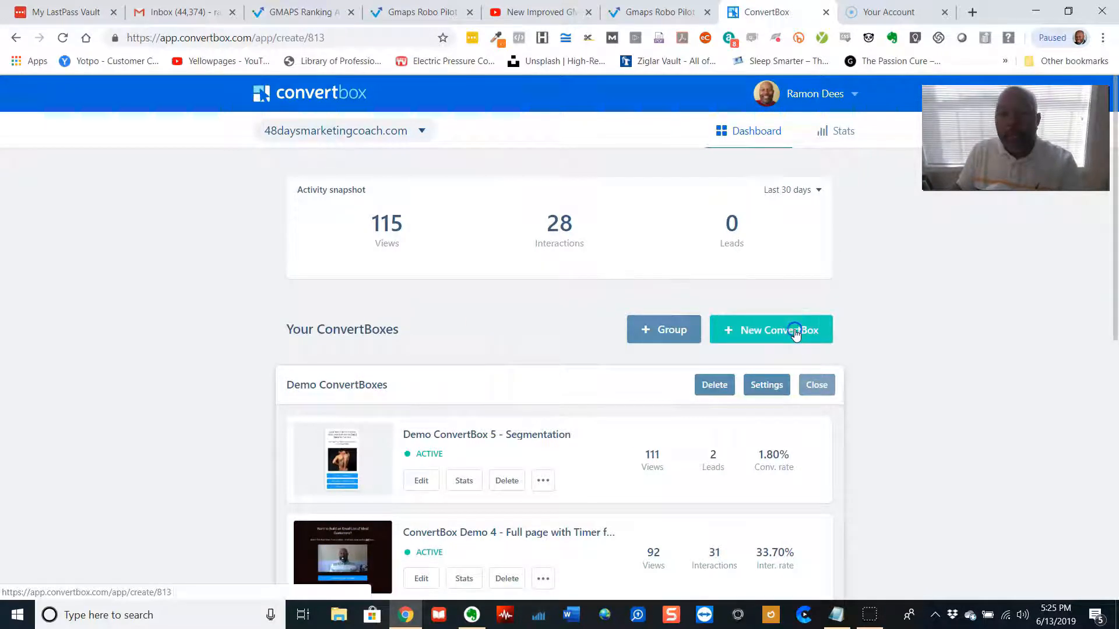
click(520, 284)
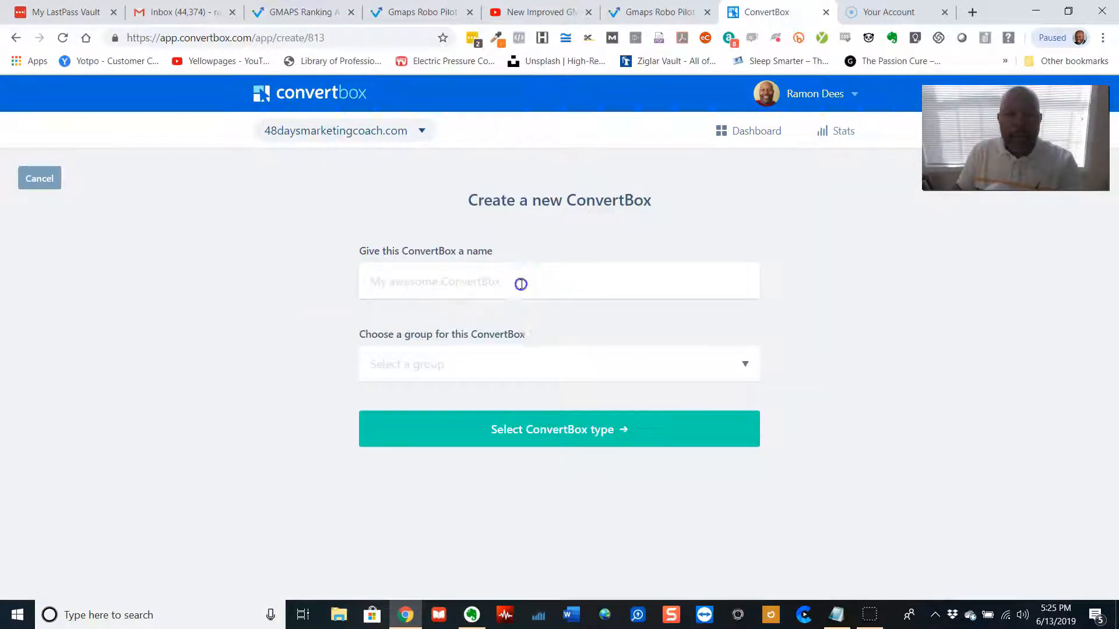
text(Demo)
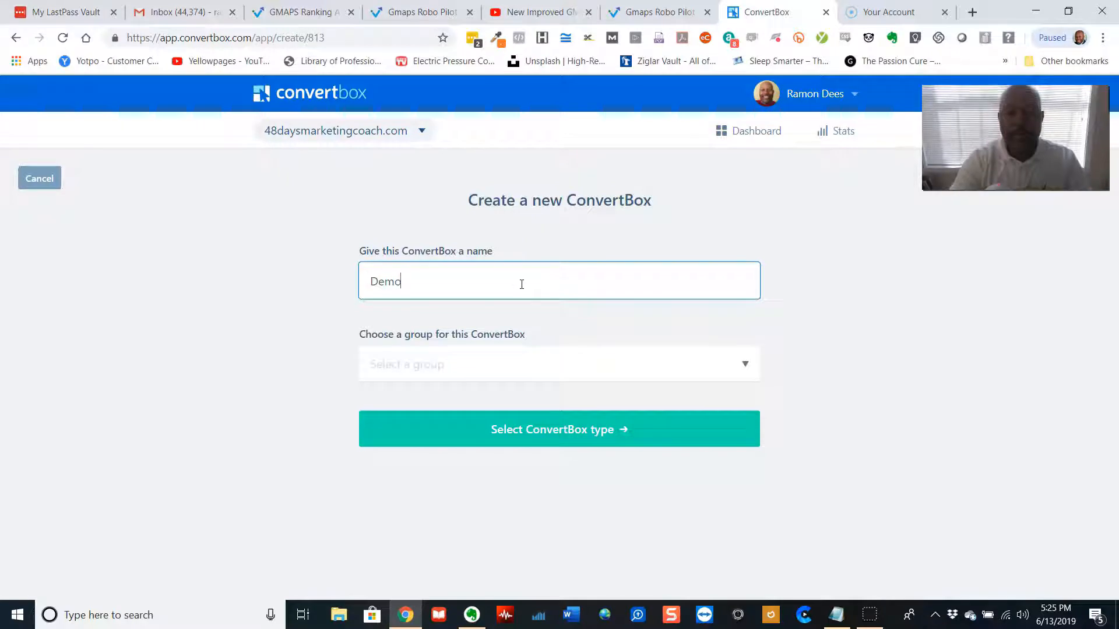
text( C)
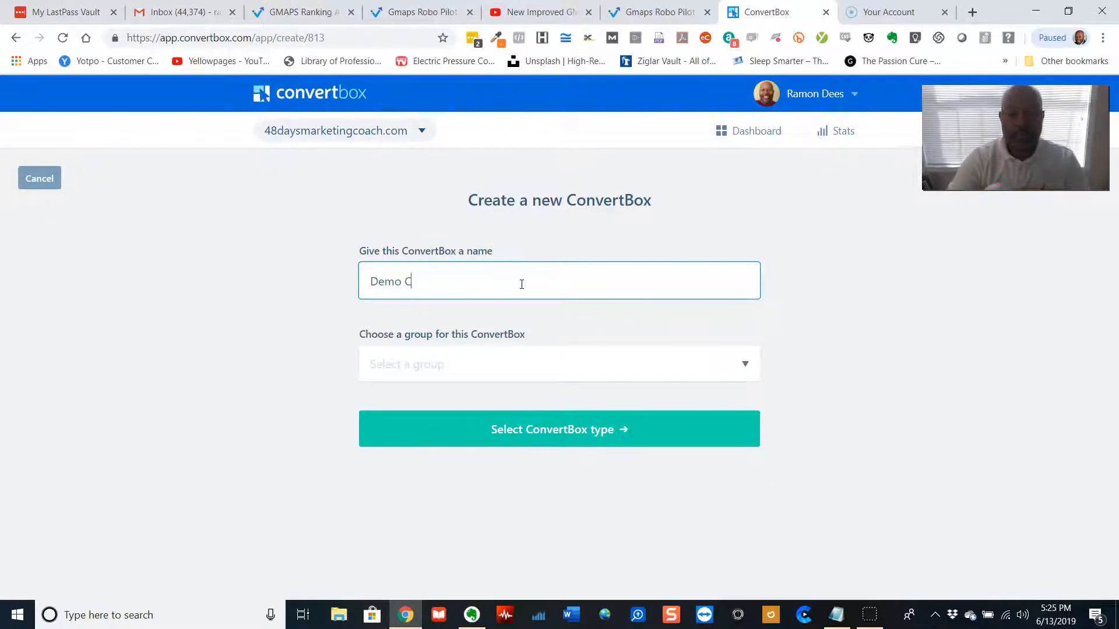
key(BackSpace)
text(2.0)
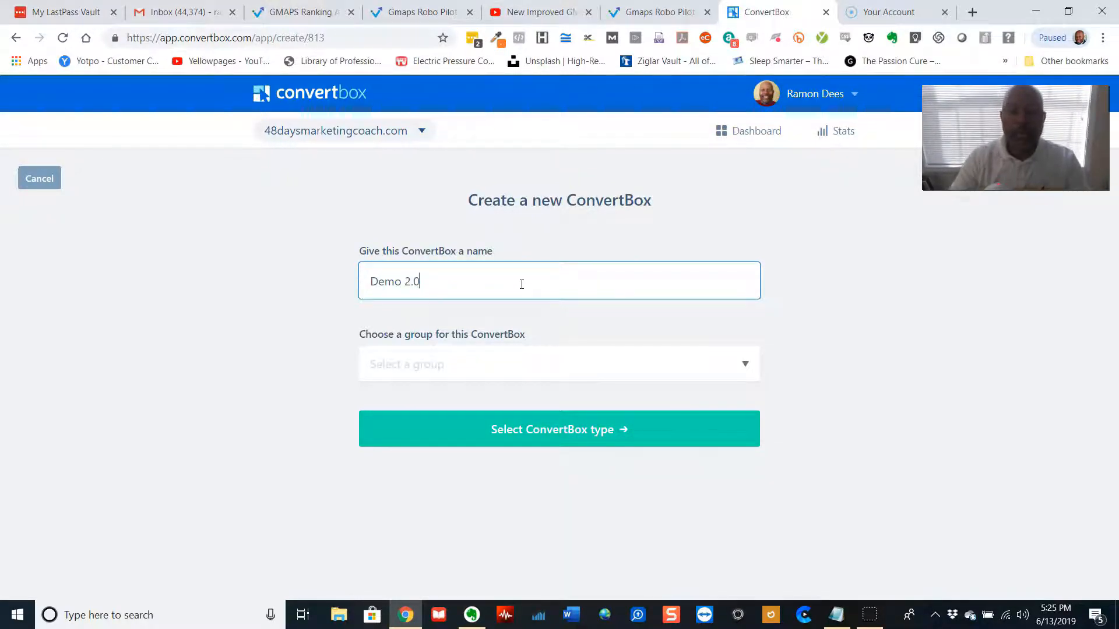
Assign the ConvertBox to the Demo ConvertBoxes group and continue to type selection
click(525, 362)
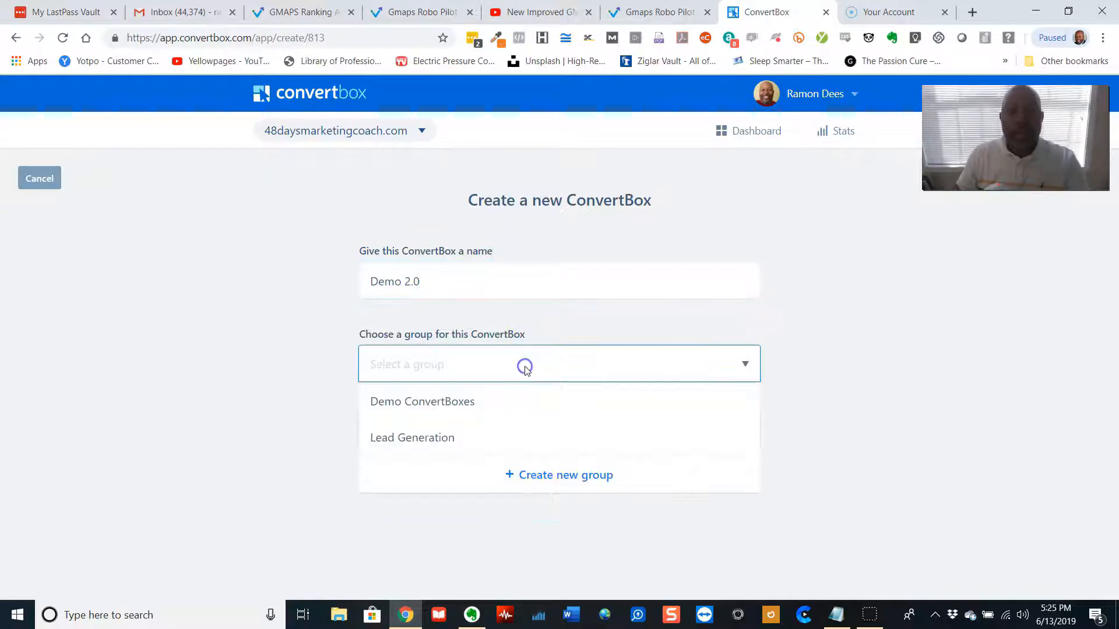
click(456, 401)
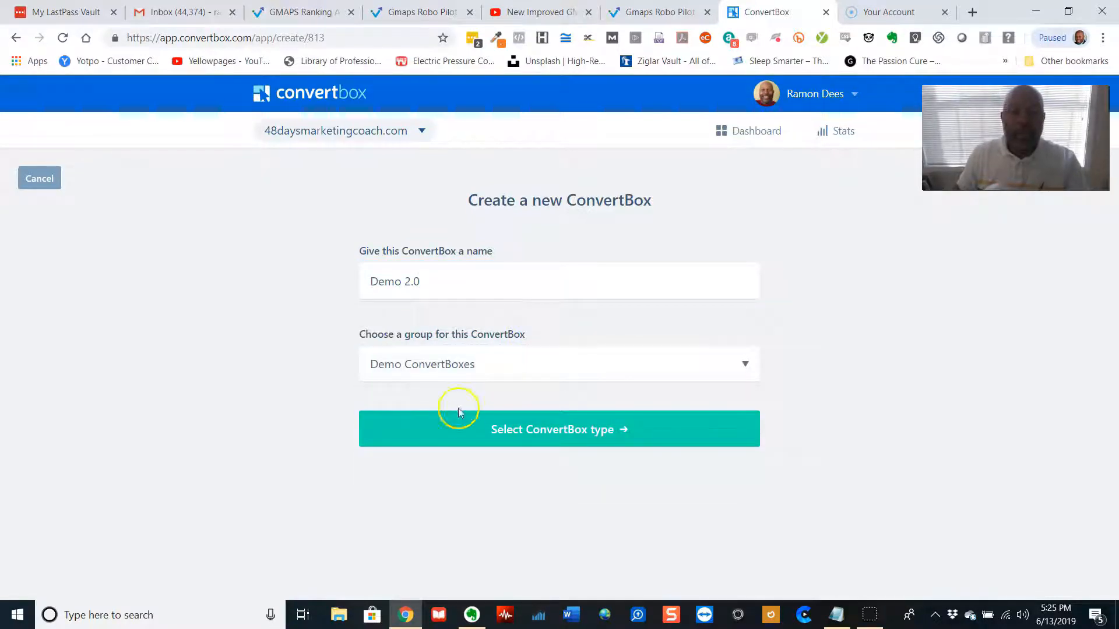
click(554, 429)
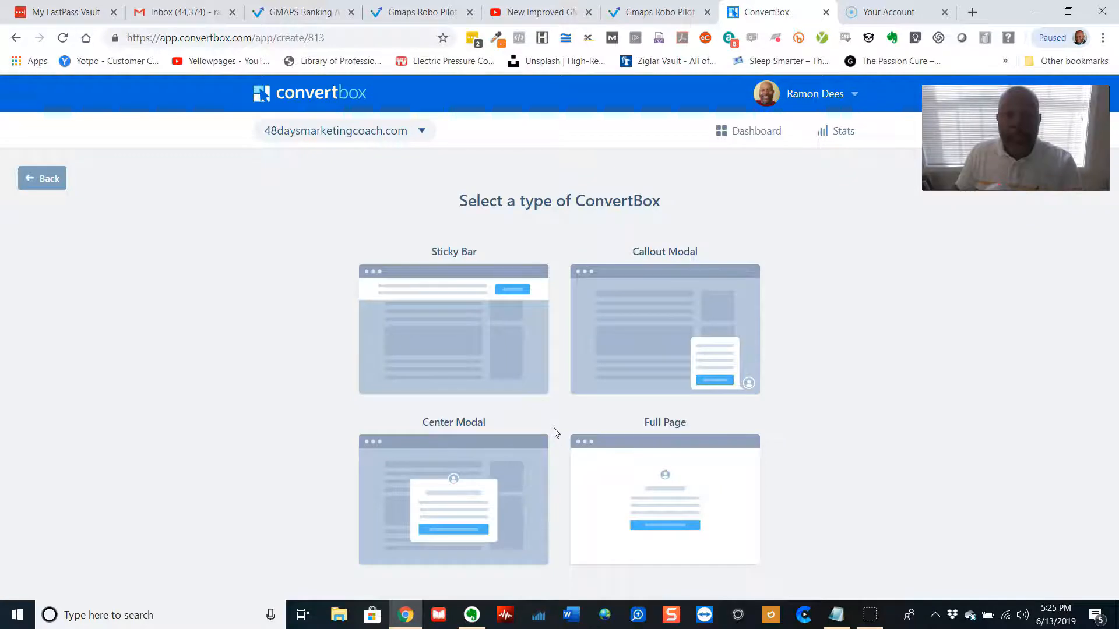
Choose the Sticky Bar type and scroll through its available templates
mouse_move(532, 375)
click(462, 336)
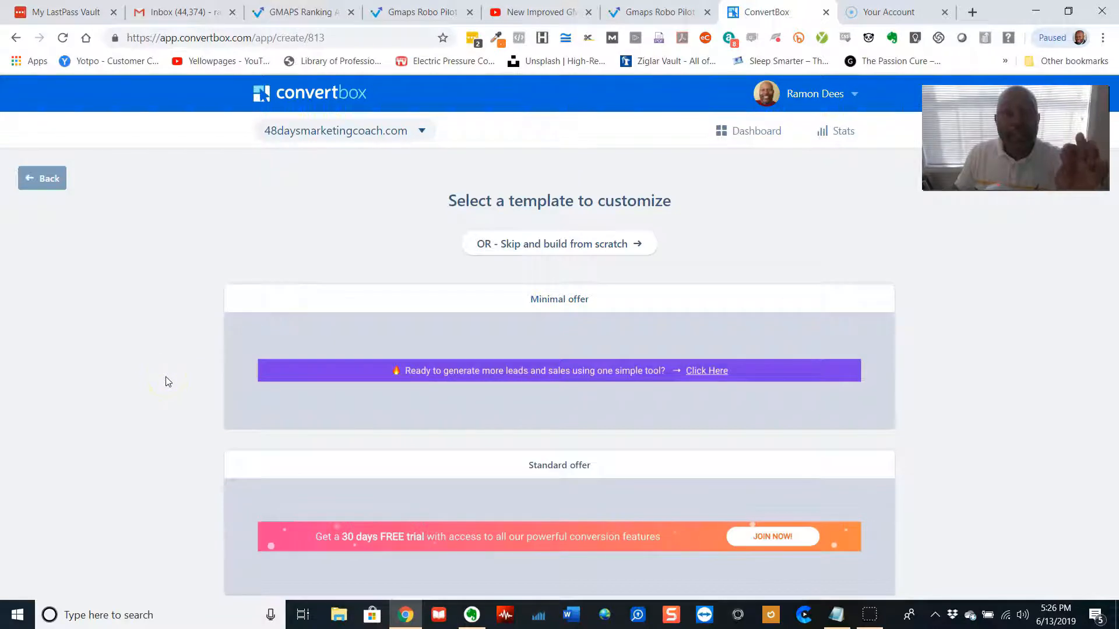
scroll(168, 382, down, 2)
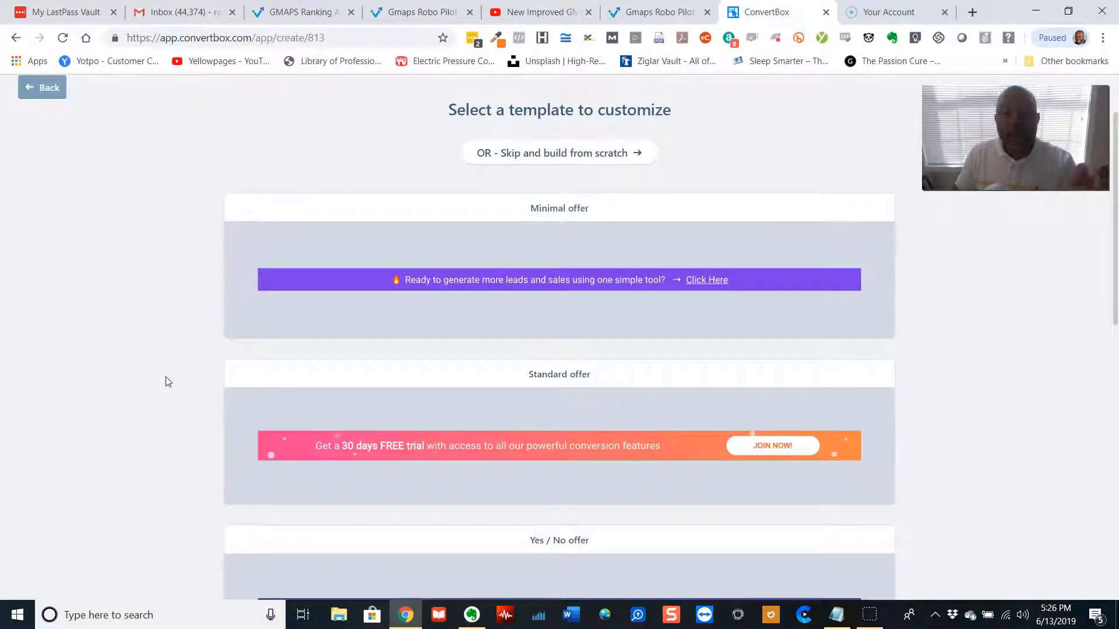
scroll(168, 382, down, 3)
scroll(168, 381, down, 1)
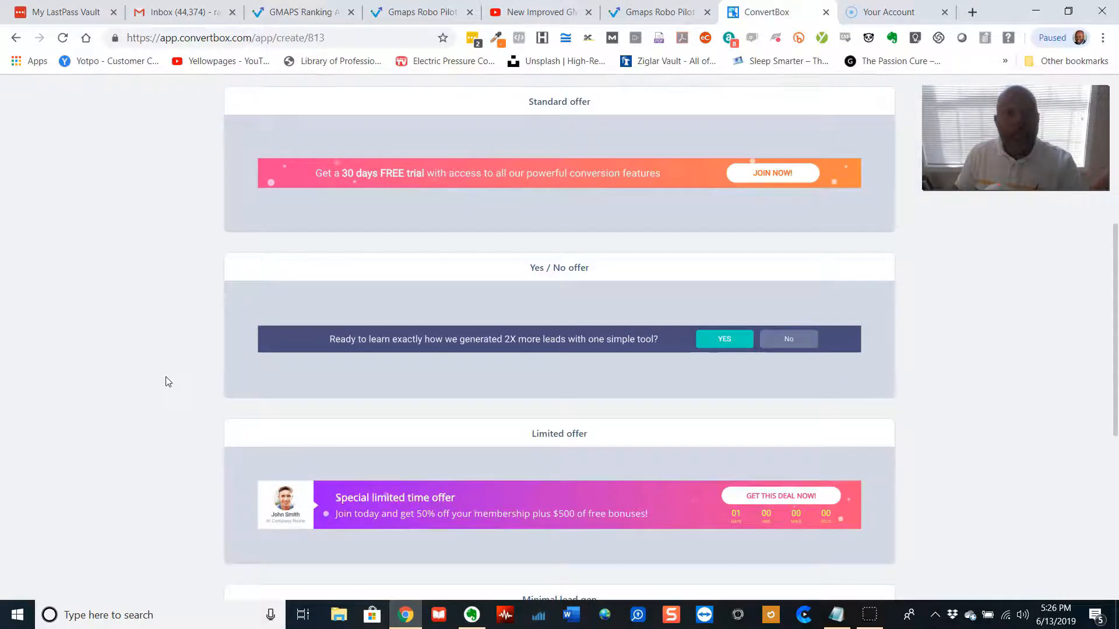
scroll(167, 381, down, 3)
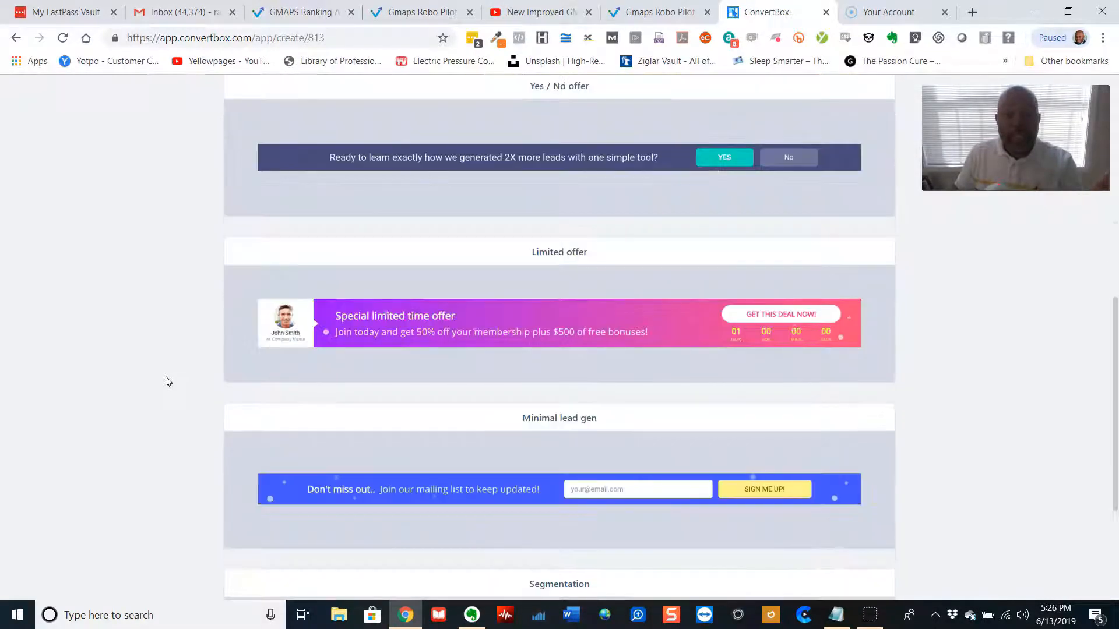
scroll(167, 381, down, 4)
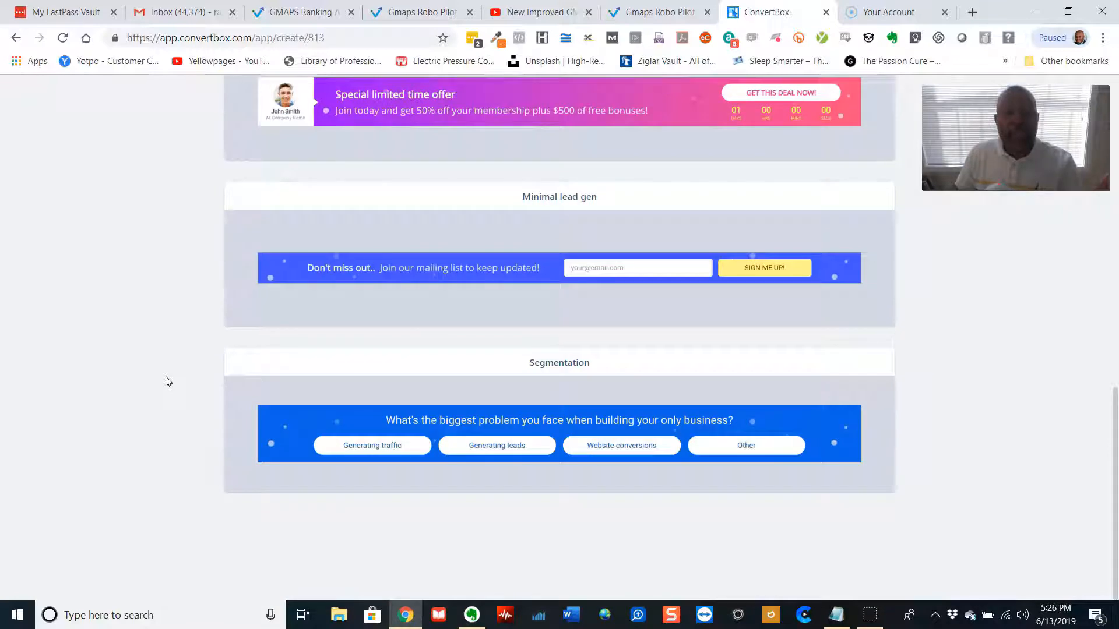
scroll(168, 381, up, 9)
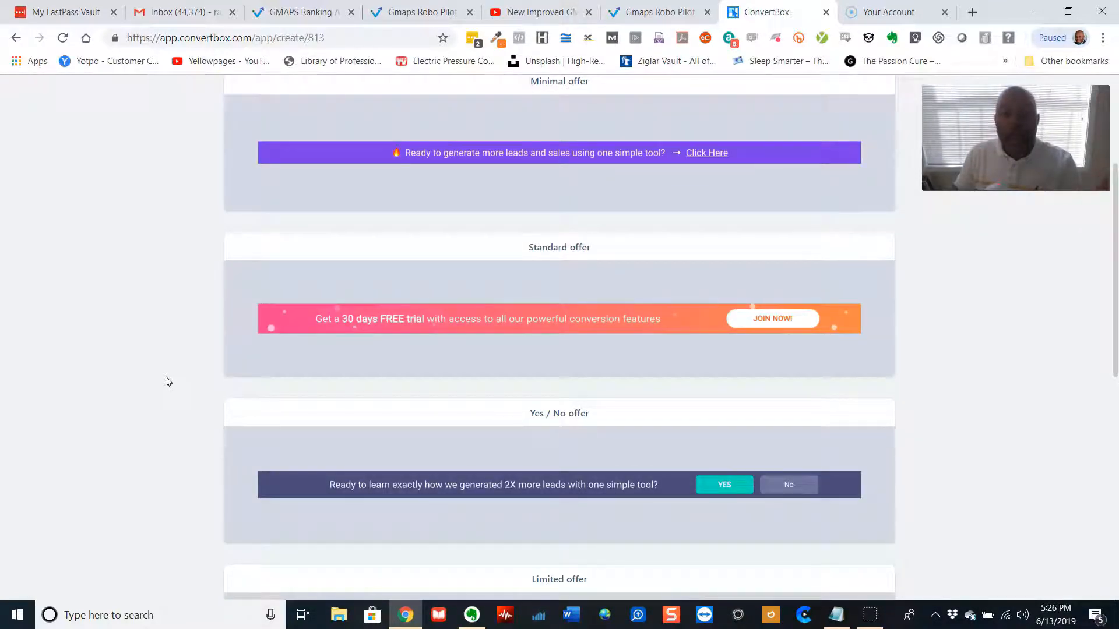
scroll(167, 381, up, 4)
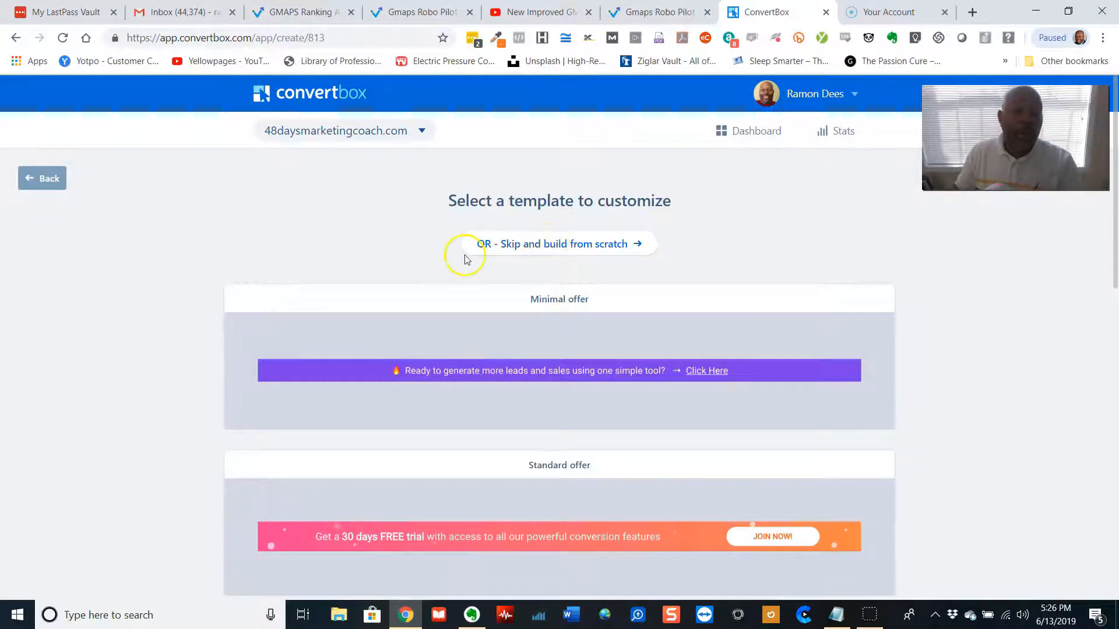
Skip the templates to build from scratch, then exit the editor without saving
click(550, 247)
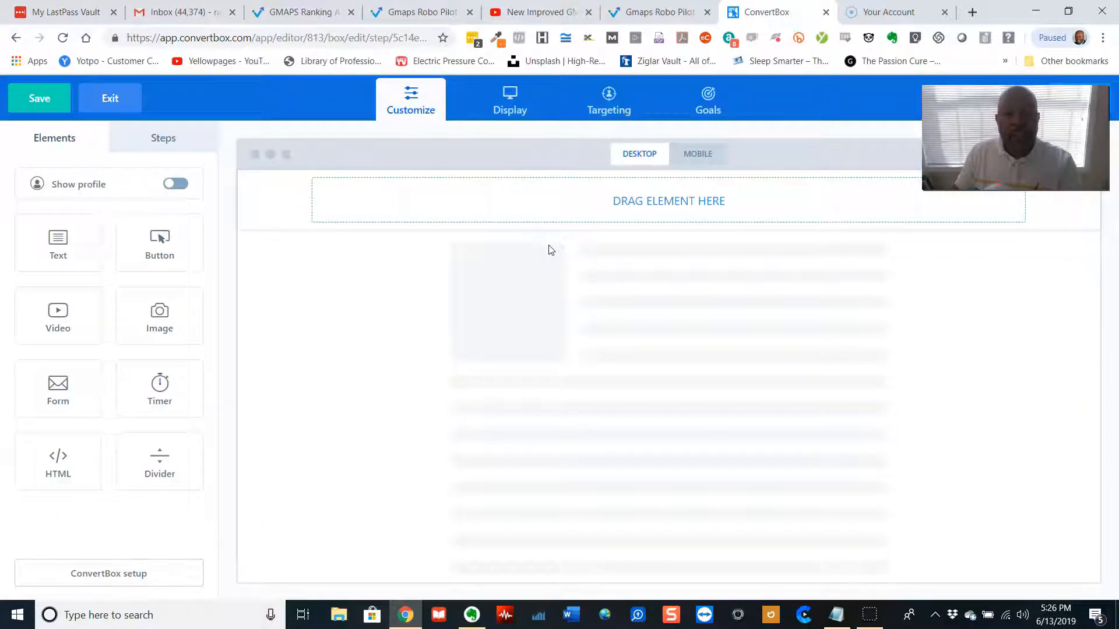
click(554, 218)
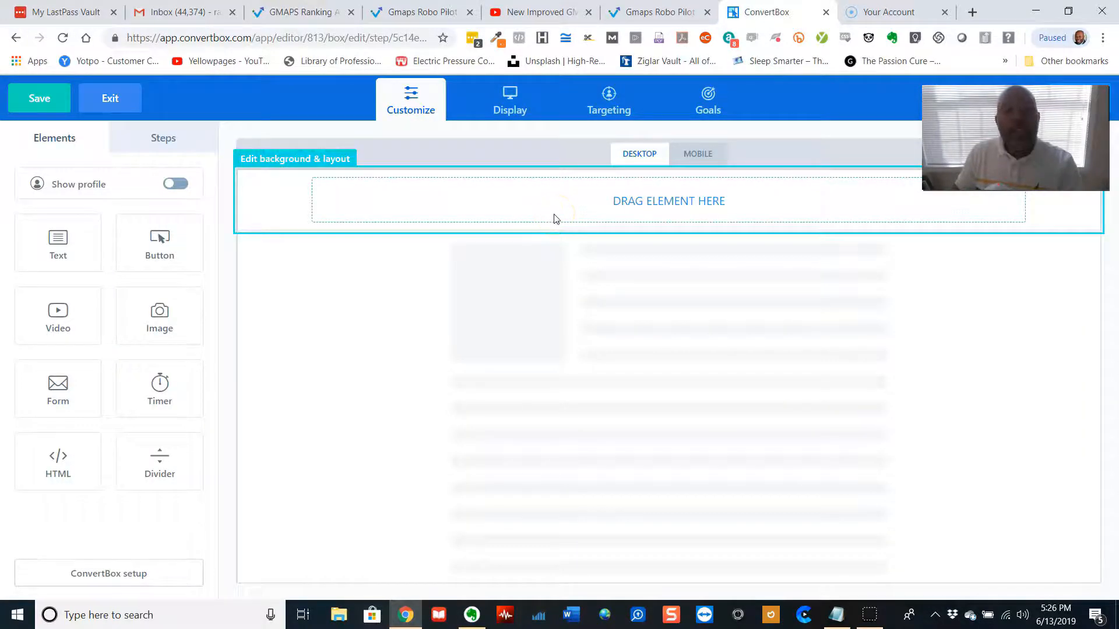
drag(527, 207, 376, 169)
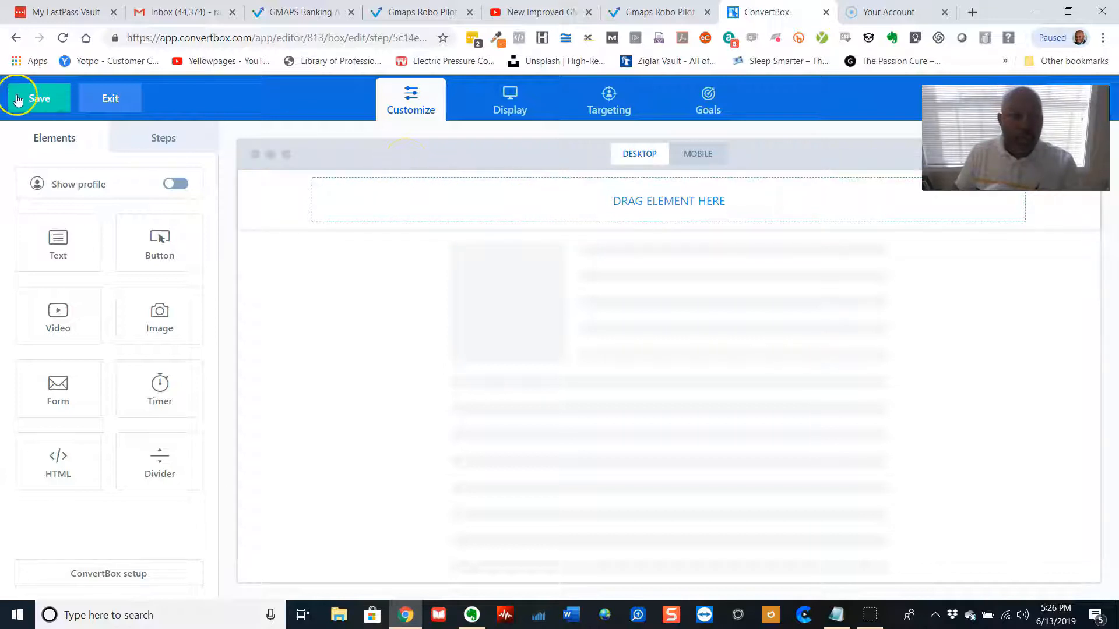
click(107, 96)
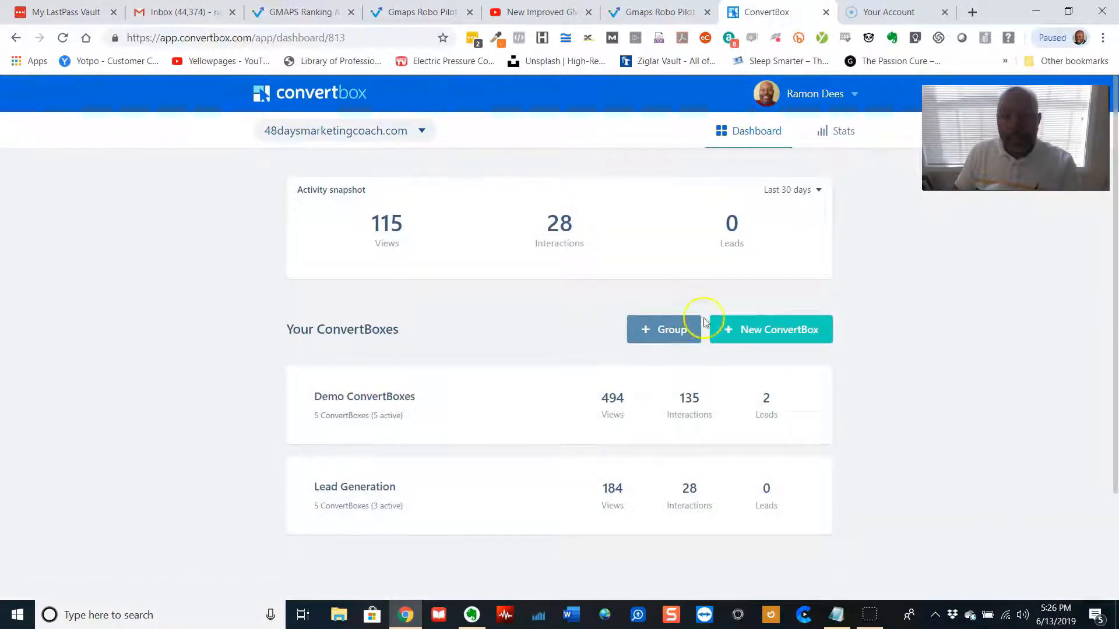
Create another ConvertBox named Demo 2.0 in the Demo ConvertBoxes group and proceed to type selection
click(764, 330)
click(505, 267)
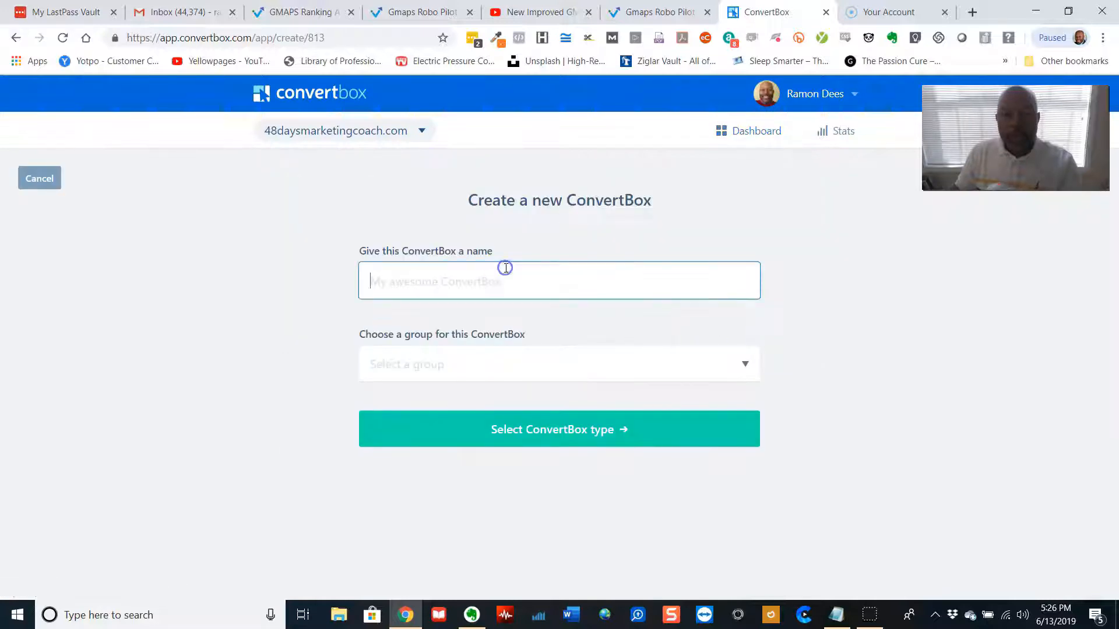
text(Demo 2.0)
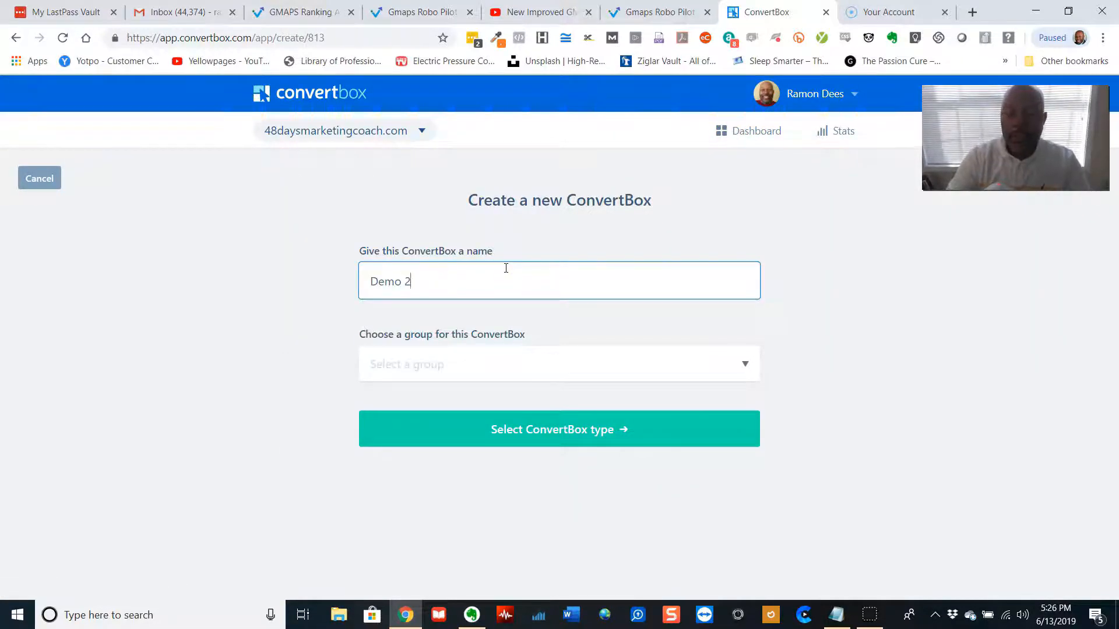
click(473, 364)
click(453, 400)
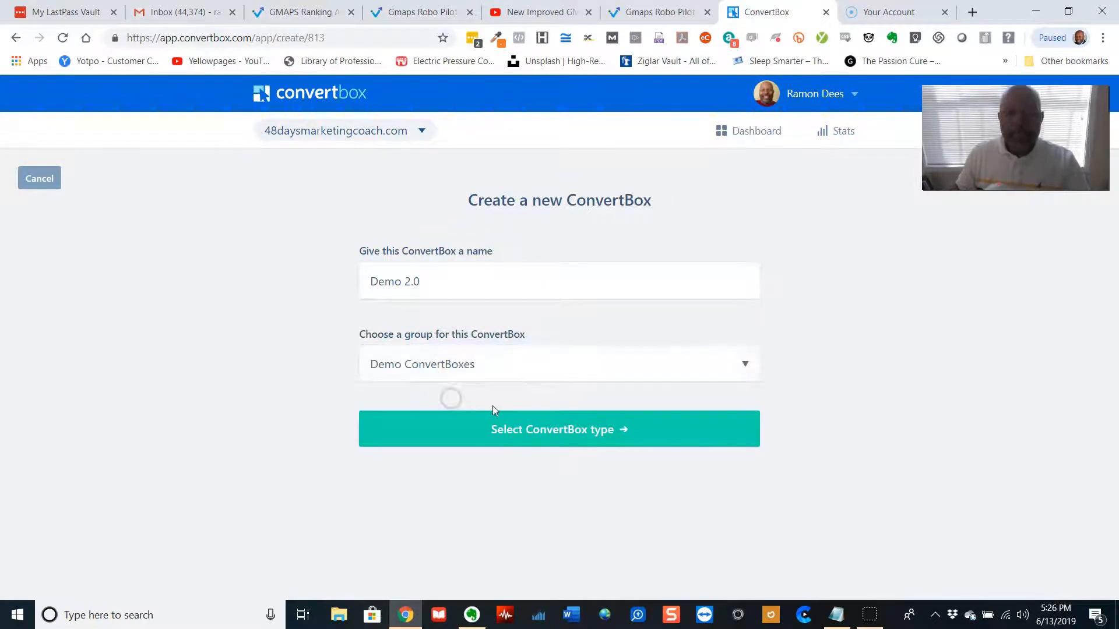
click(519, 427)
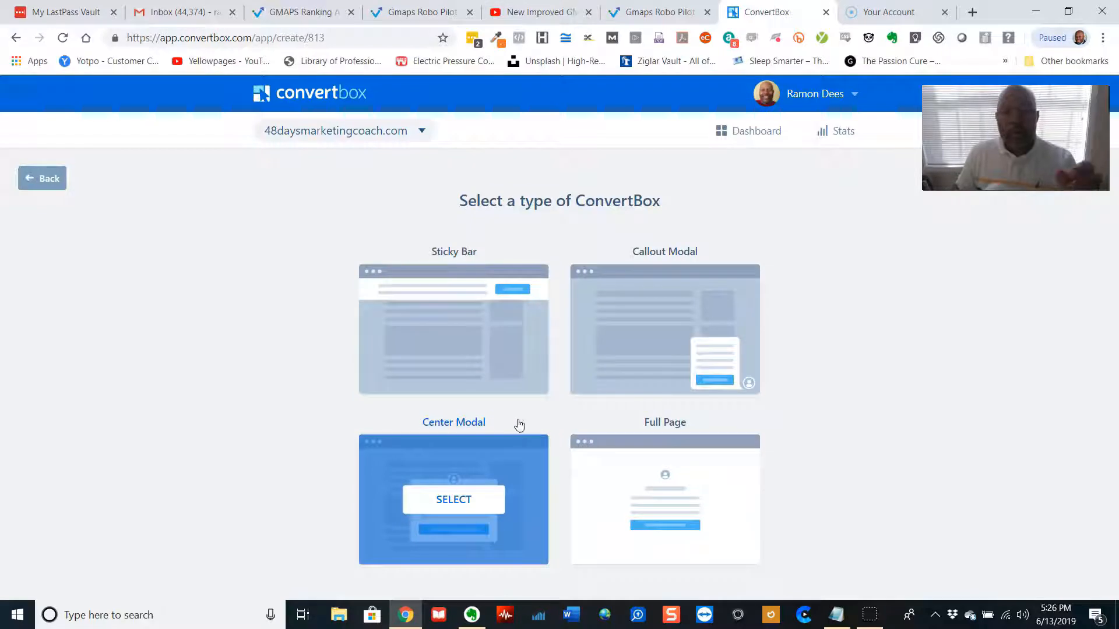
Choose the Center Modal type and scroll through its template options
mouse_move(499, 434)
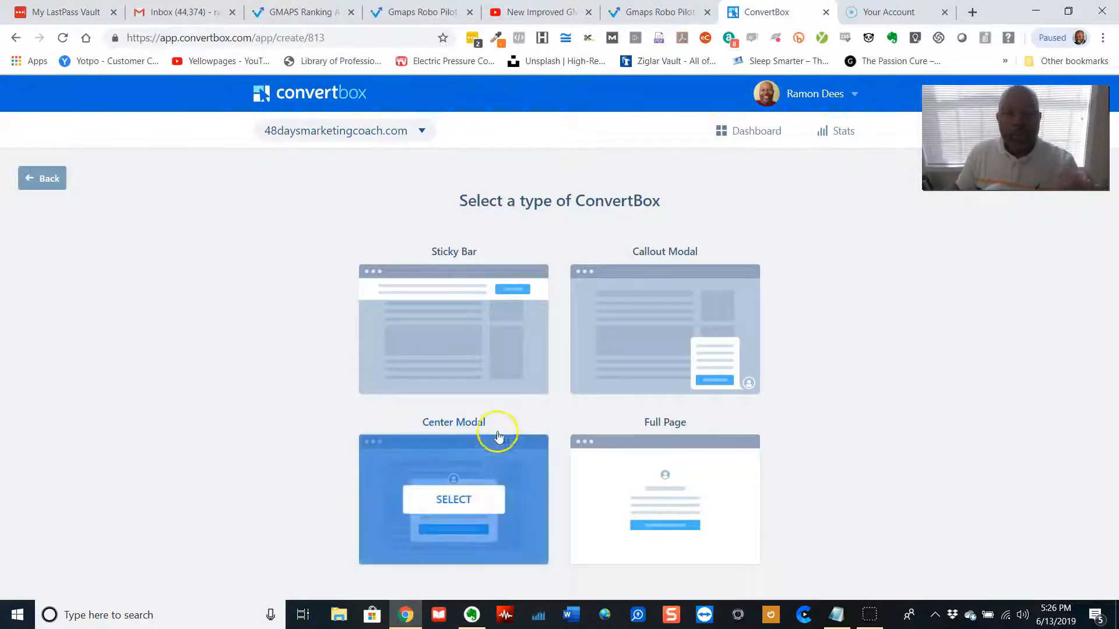
click(454, 499)
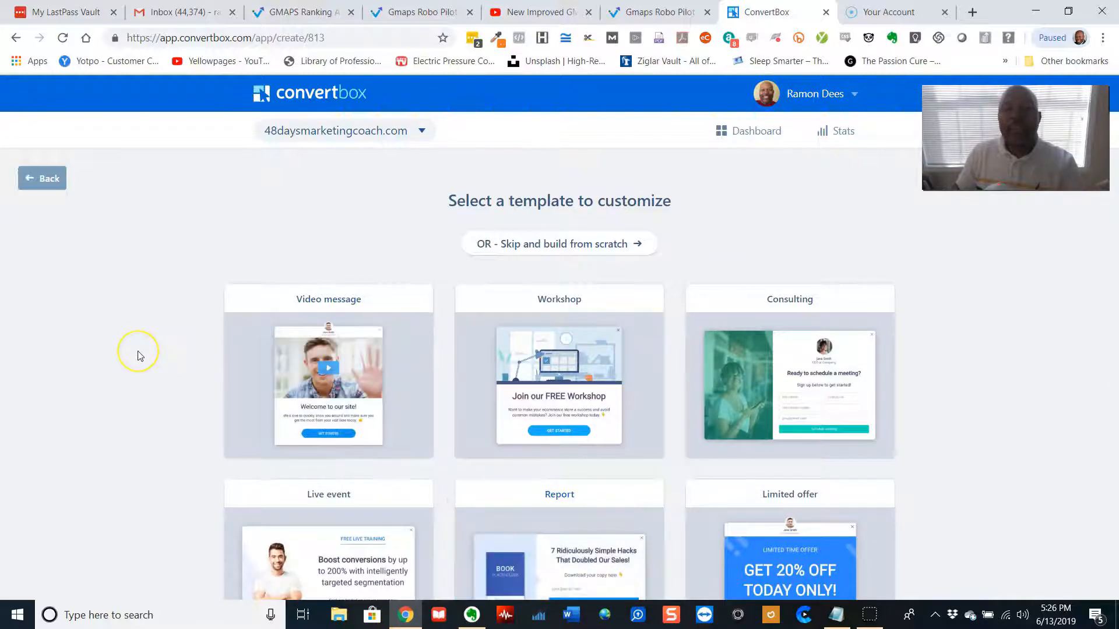
scroll(140, 356, down, 2)
scroll(139, 356, down, 3)
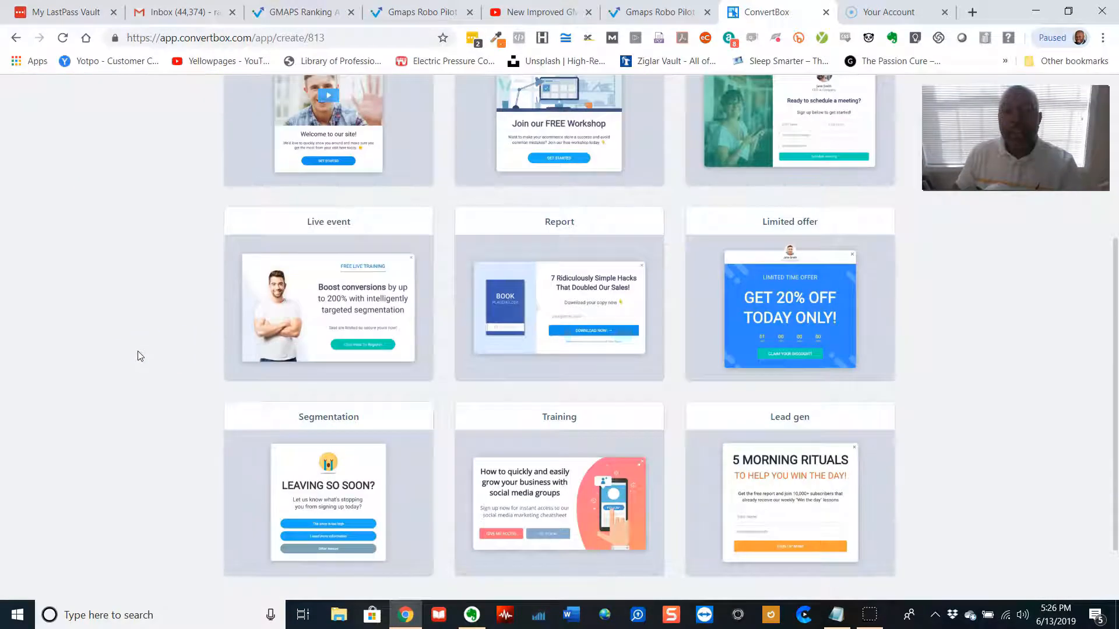
scroll(140, 356, down, 2)
scroll(140, 356, up, 5)
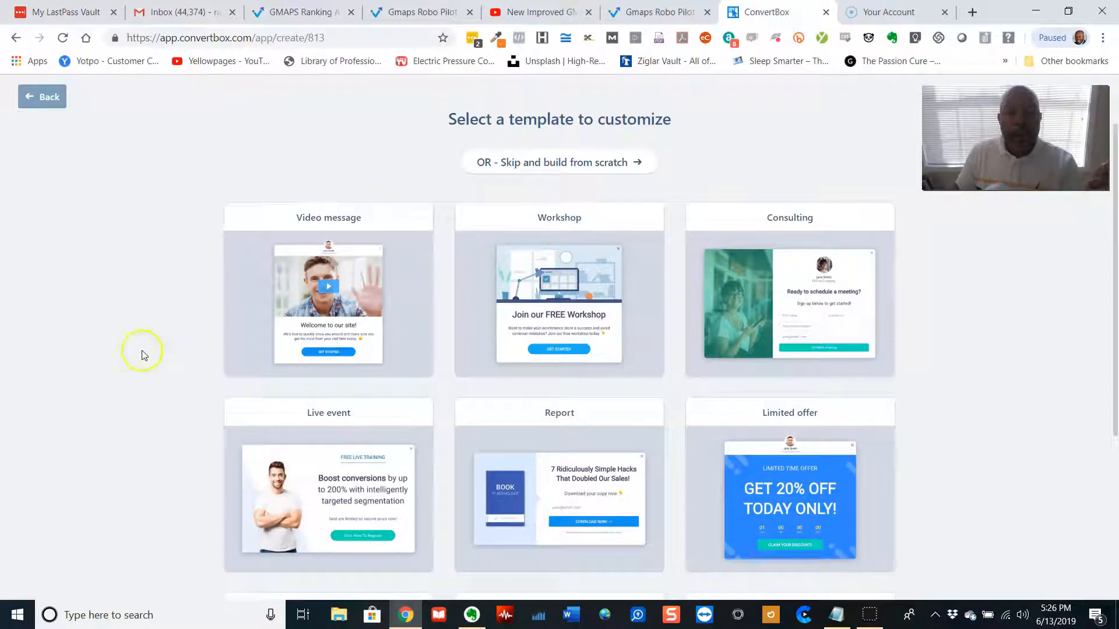
mouse_move(566, 245)
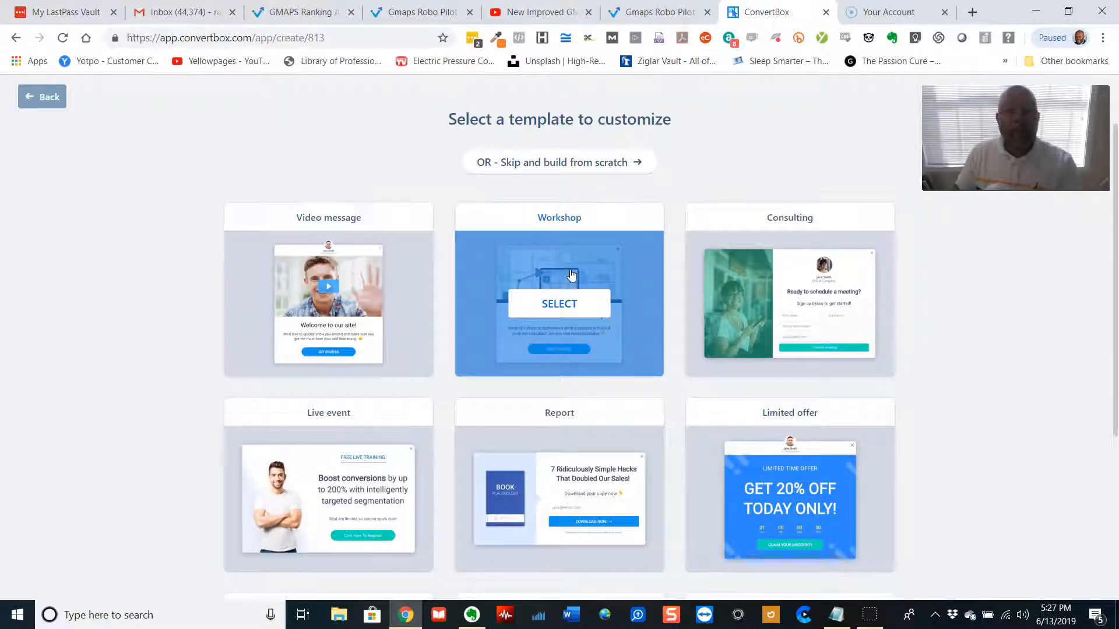
scroll(571, 275, down, 2)
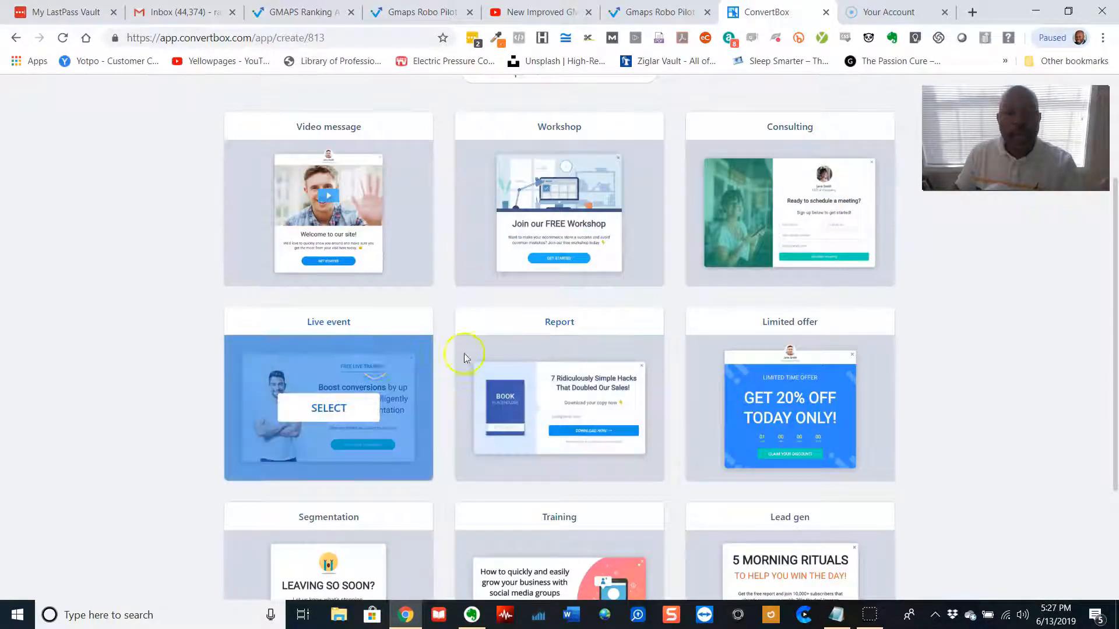
Browse the remaining Center Modal templates and pick the Workshop template
mouse_move(534, 361)
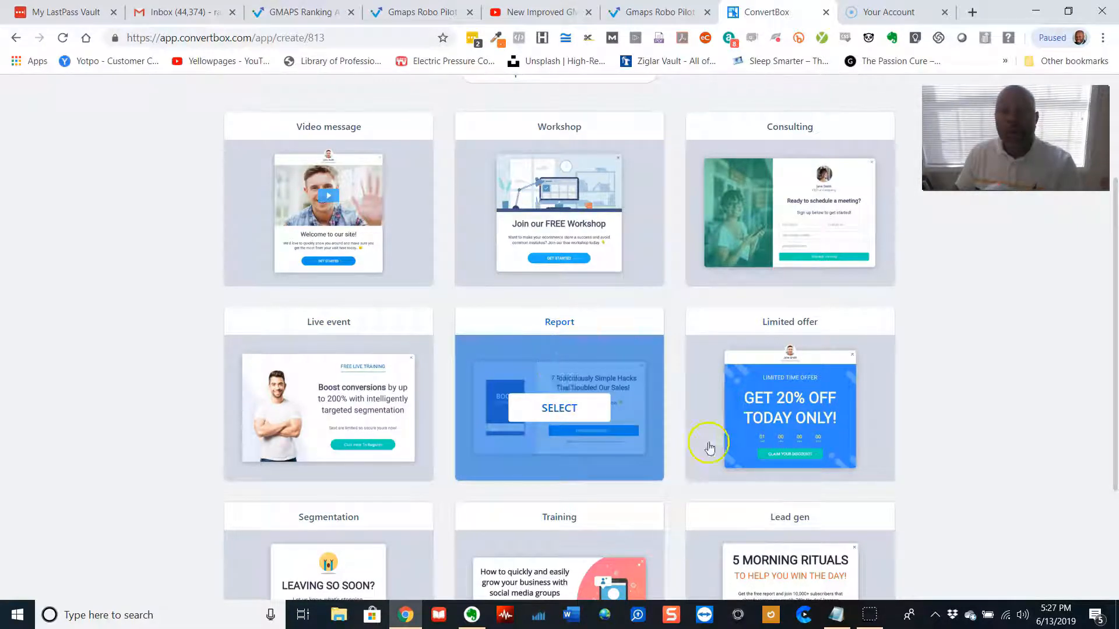
scroll(829, 402, down, 2)
mouse_move(365, 485)
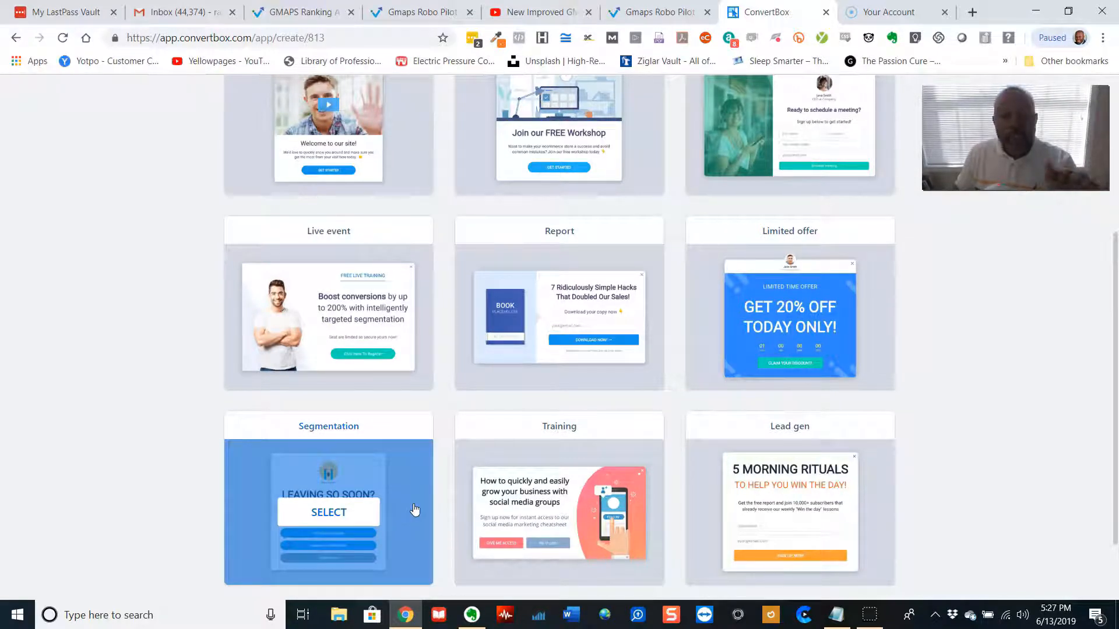
mouse_move(558, 487)
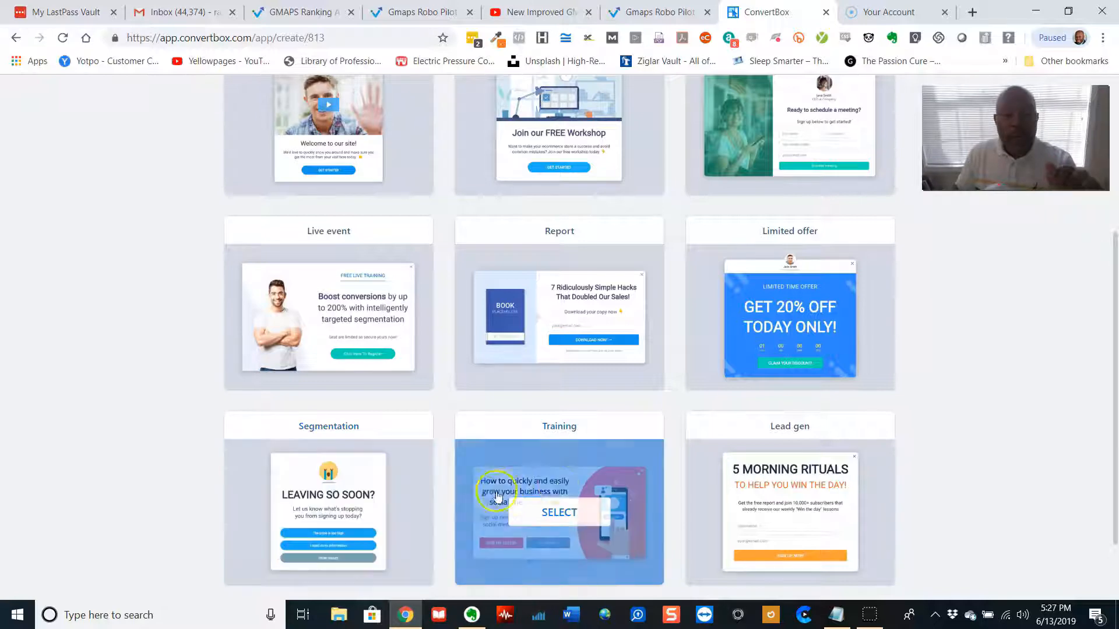
mouse_move(751, 487)
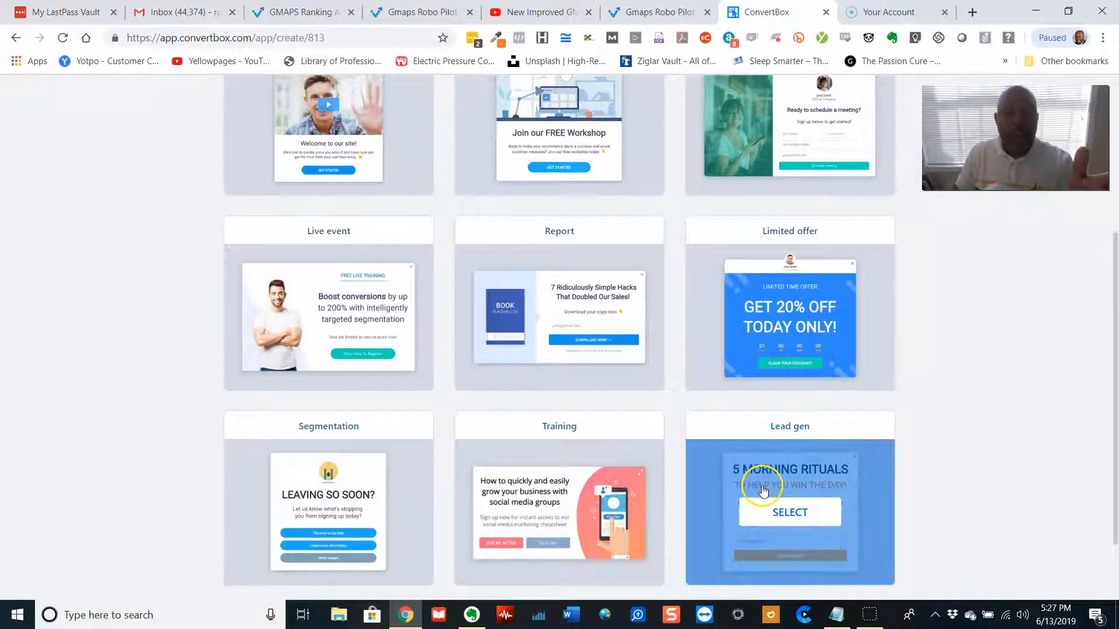
scroll(763, 491, up, 5)
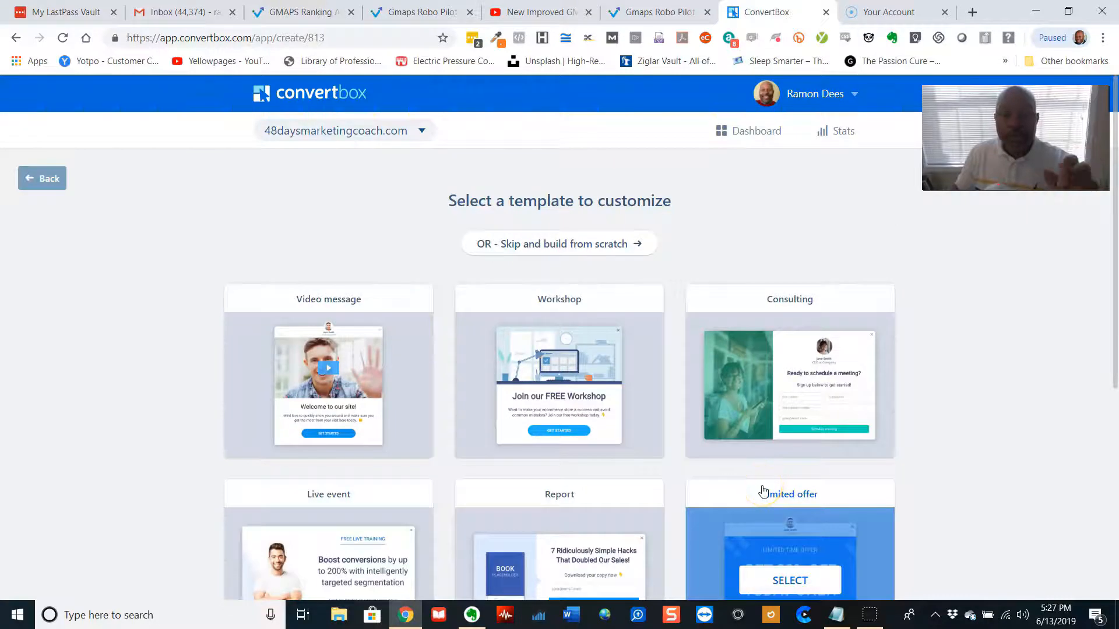
click(569, 386)
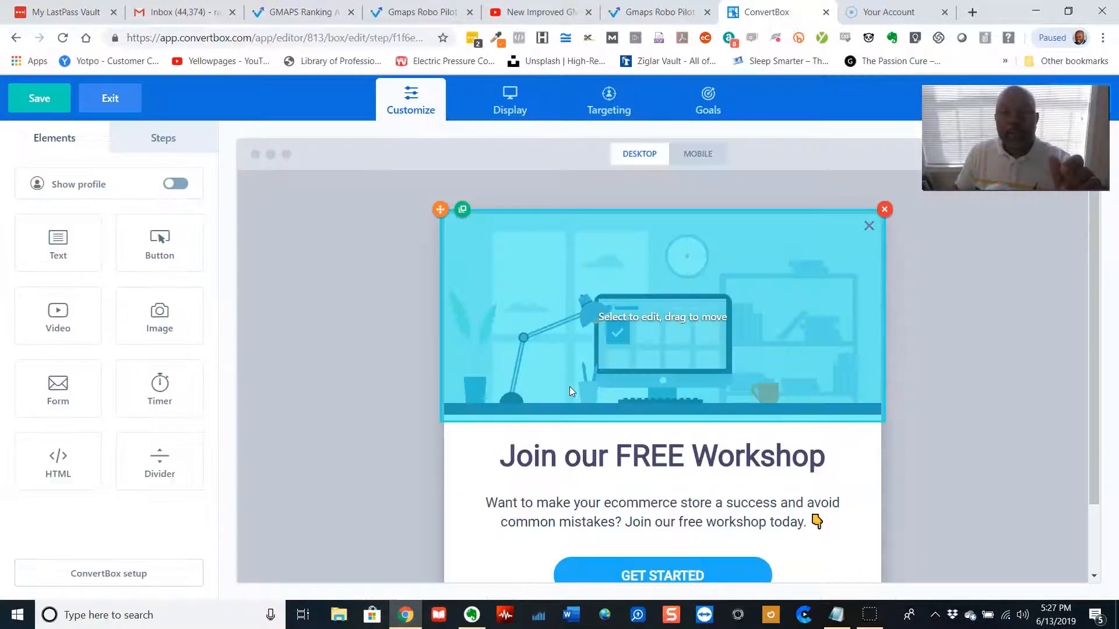
Turn off the full-width banner for the workshop image and resize it to about 592 px
scroll(295, 413, down, 1)
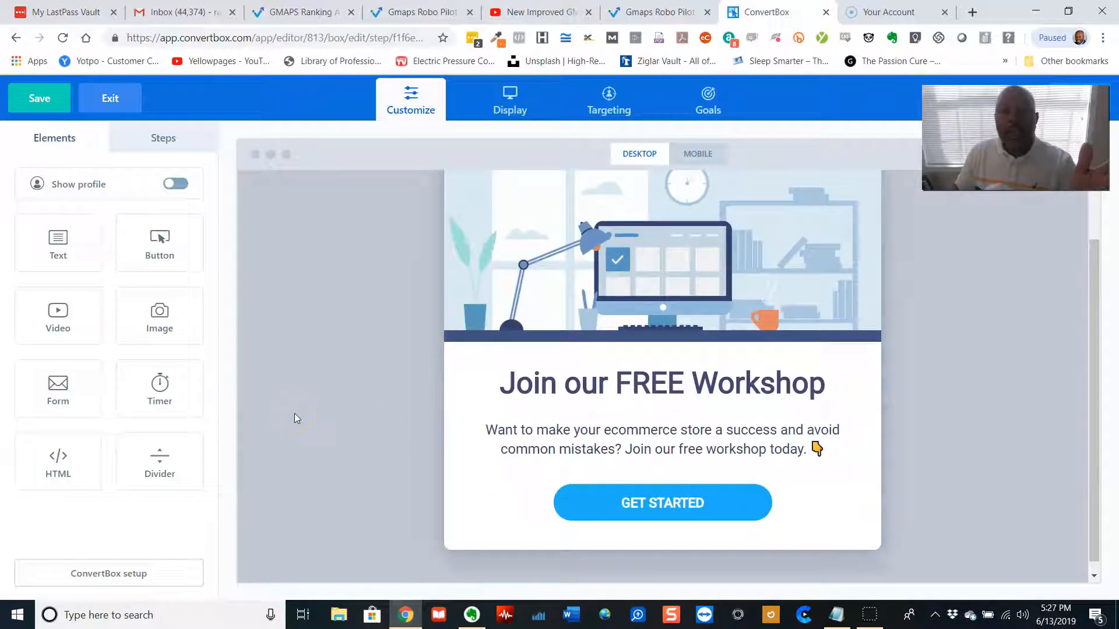
scroll(295, 414, up, 1)
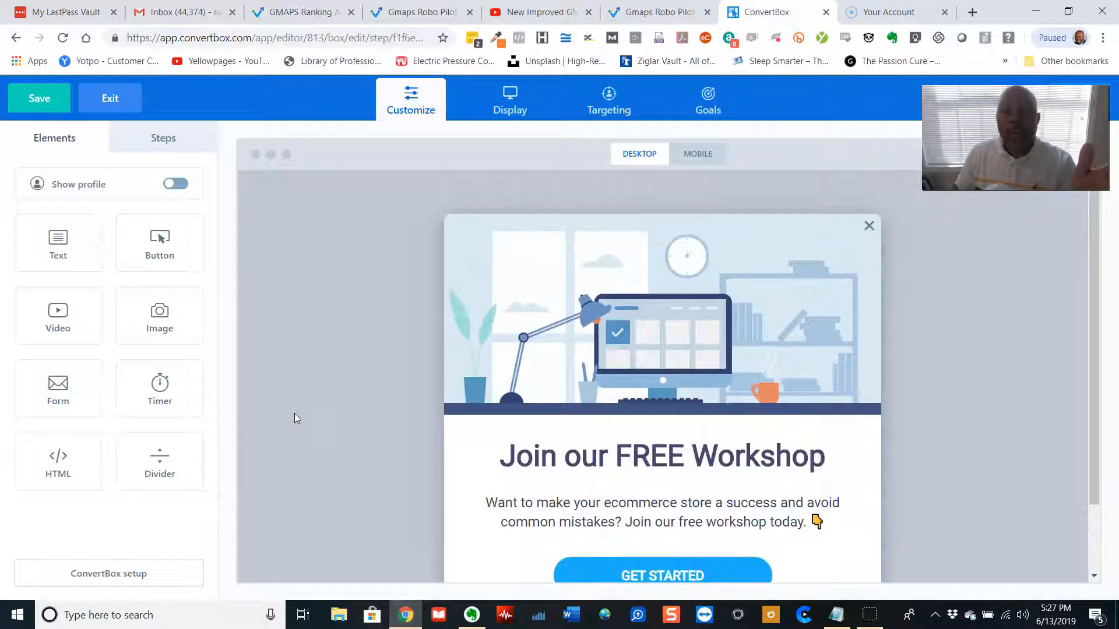
scroll(295, 414, down, 1)
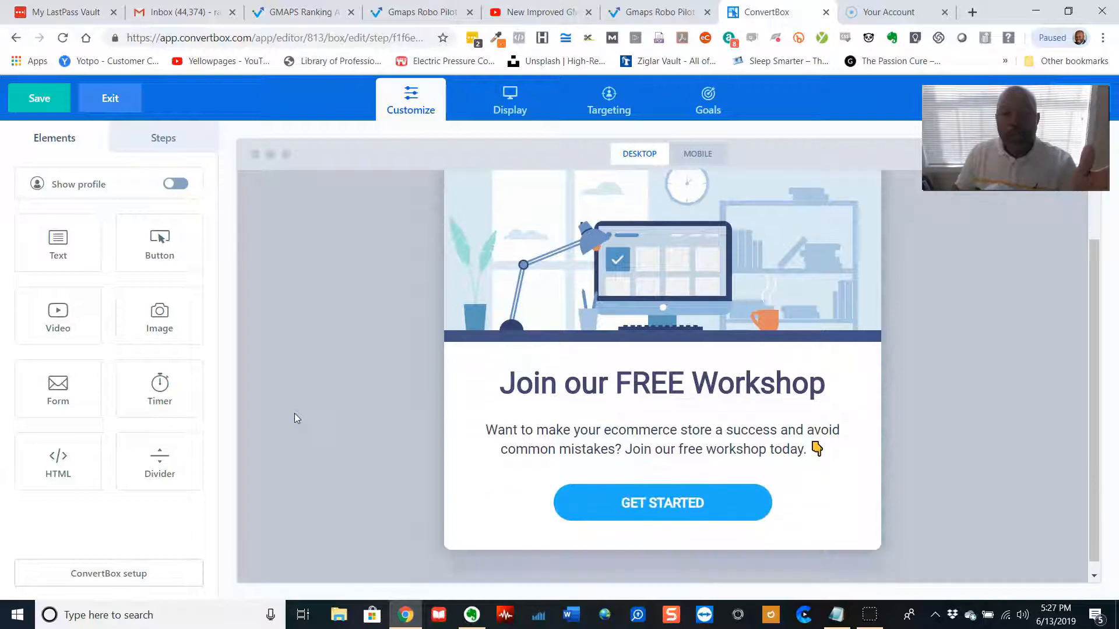
click(607, 300)
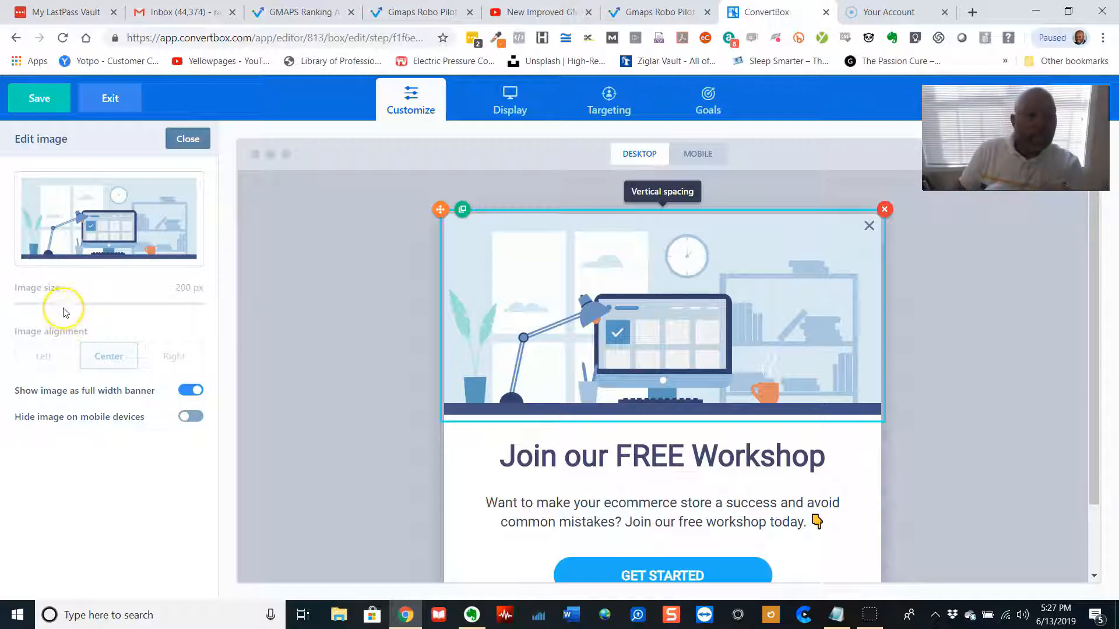
mouse_move(109, 239)
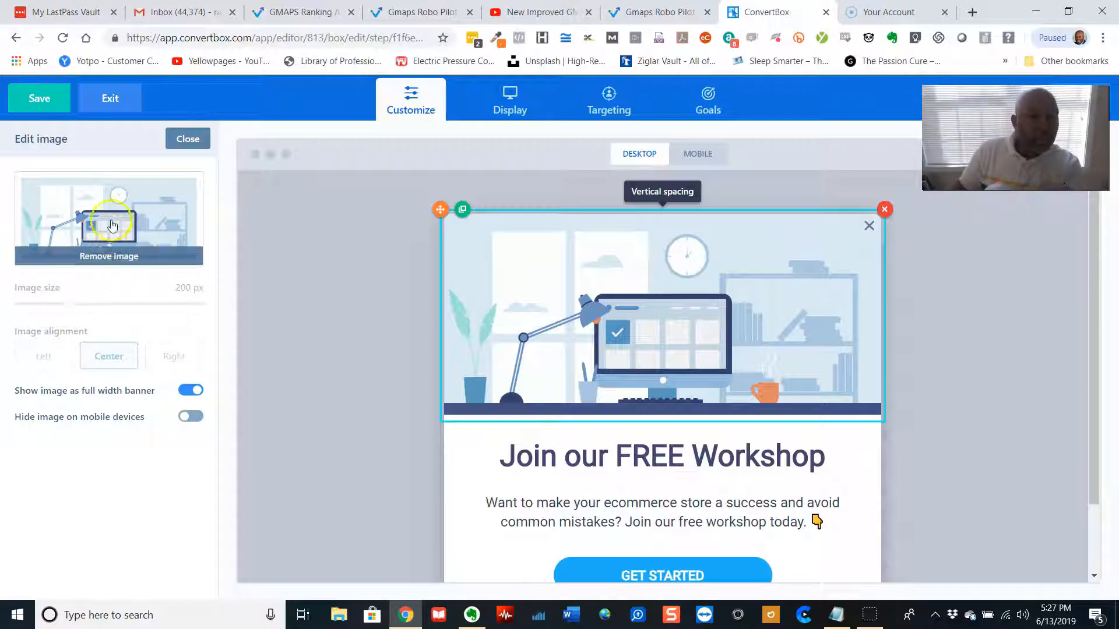
click(107, 361)
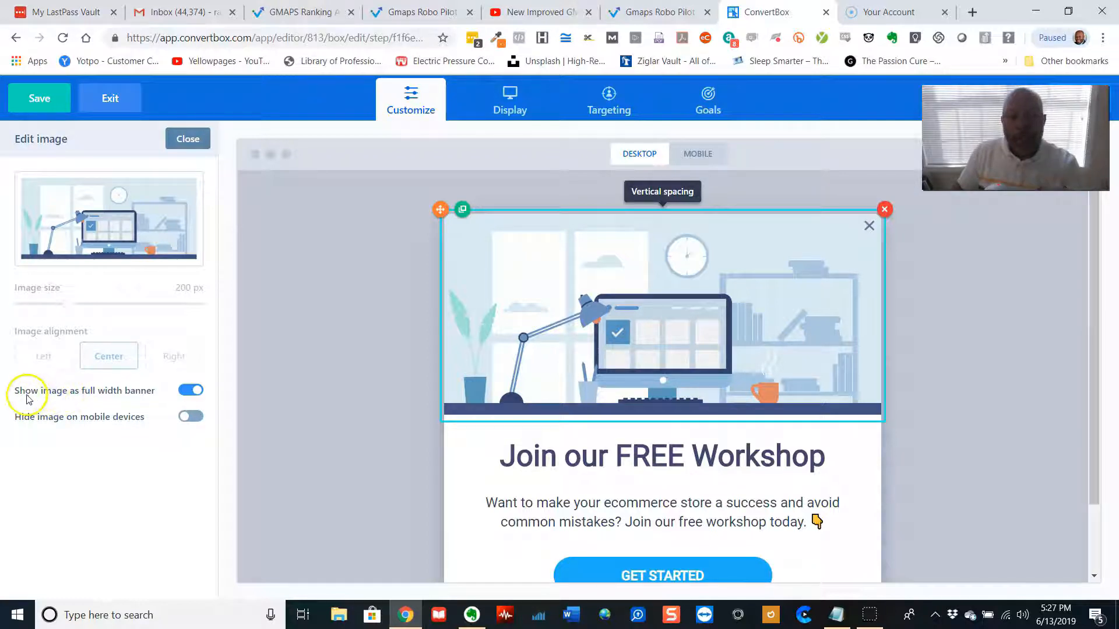
click(198, 392)
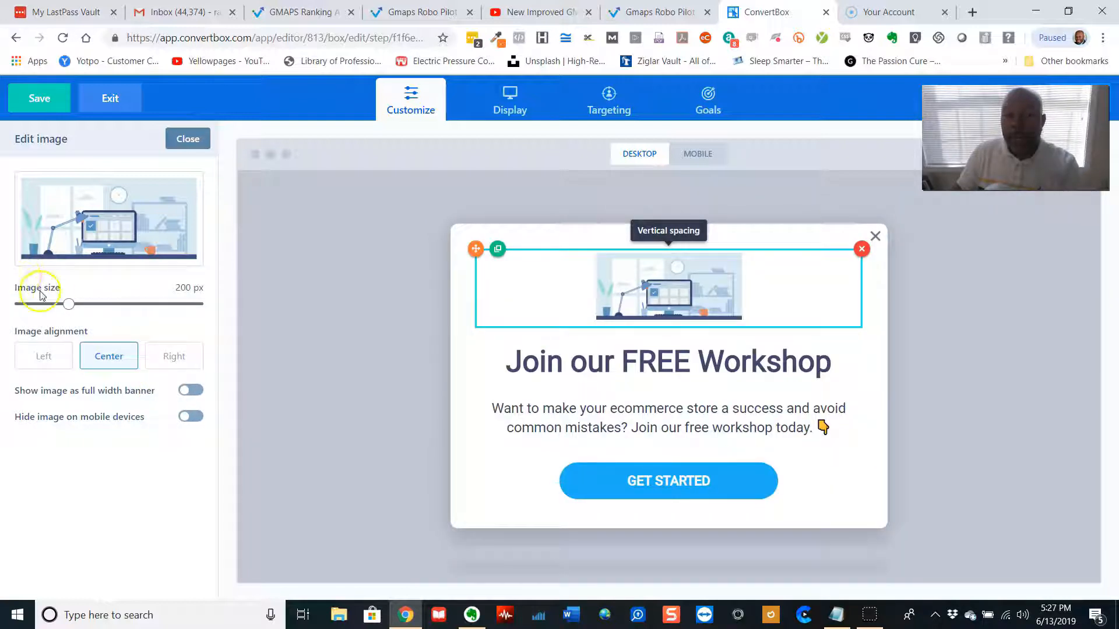
drag(68, 305, 196, 324)
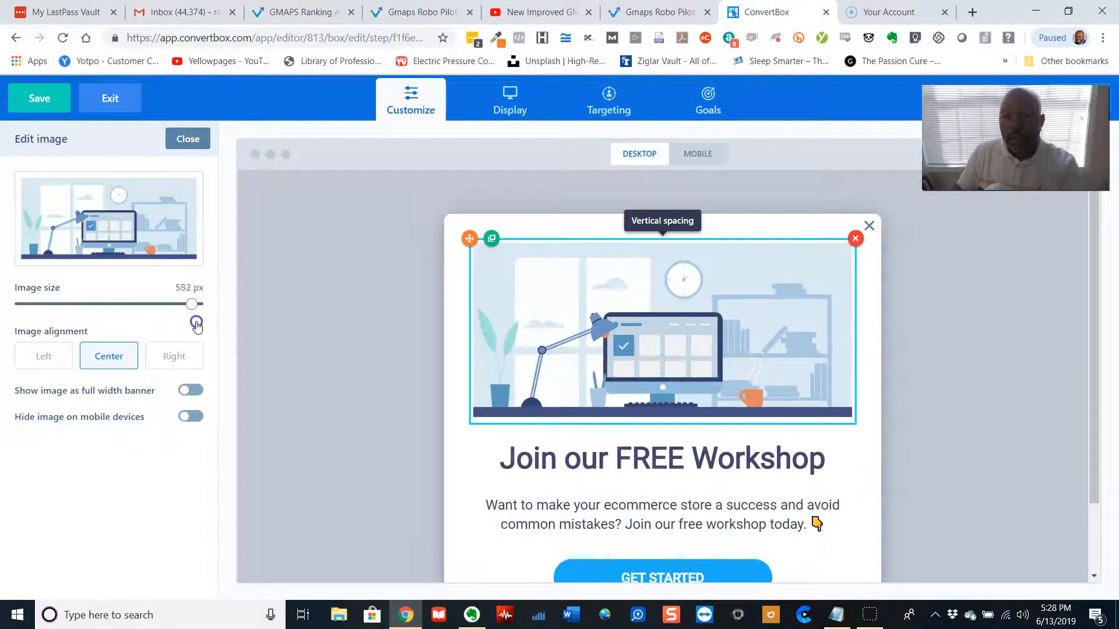
click(332, 317)
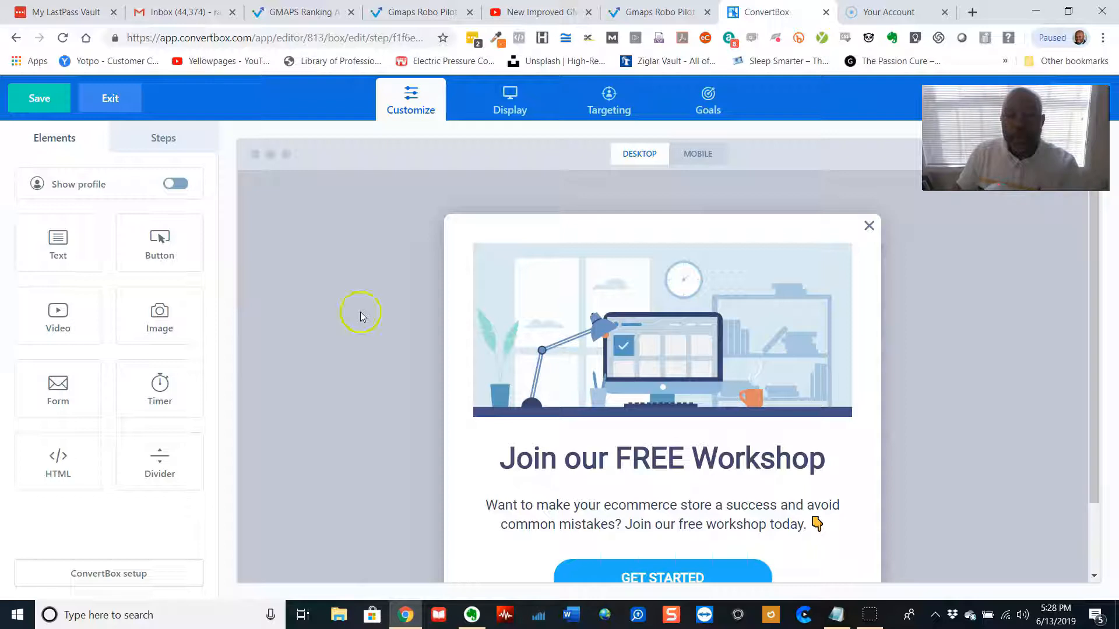
Turn the workshop image's full-width banner option back on
scroll(581, 331, down, 2)
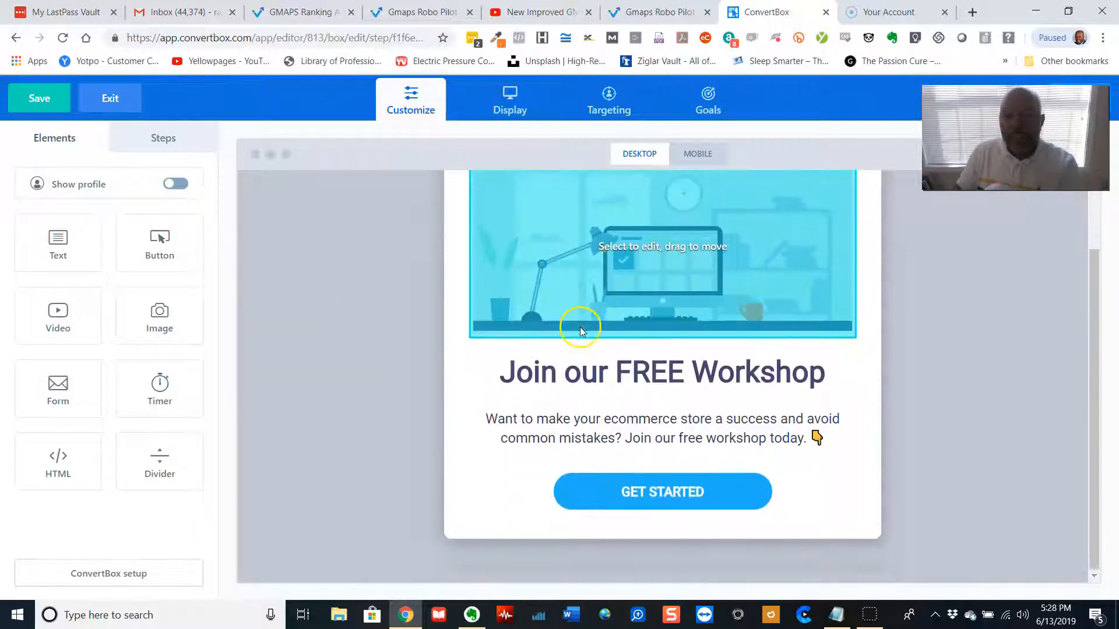
scroll(580, 330, up, 1)
click(412, 358)
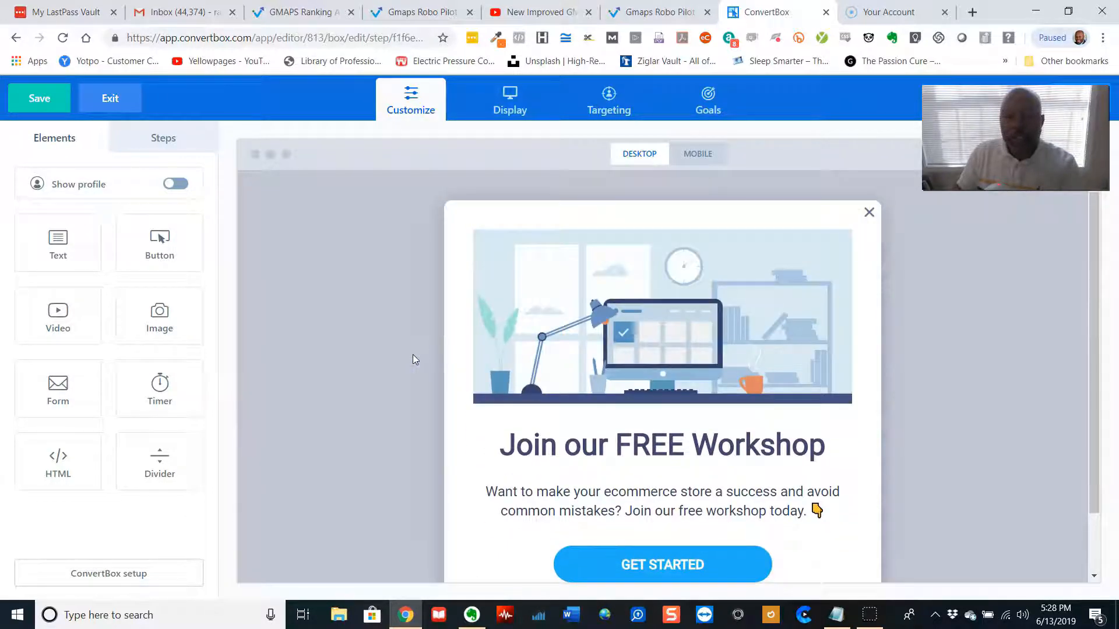
click(534, 314)
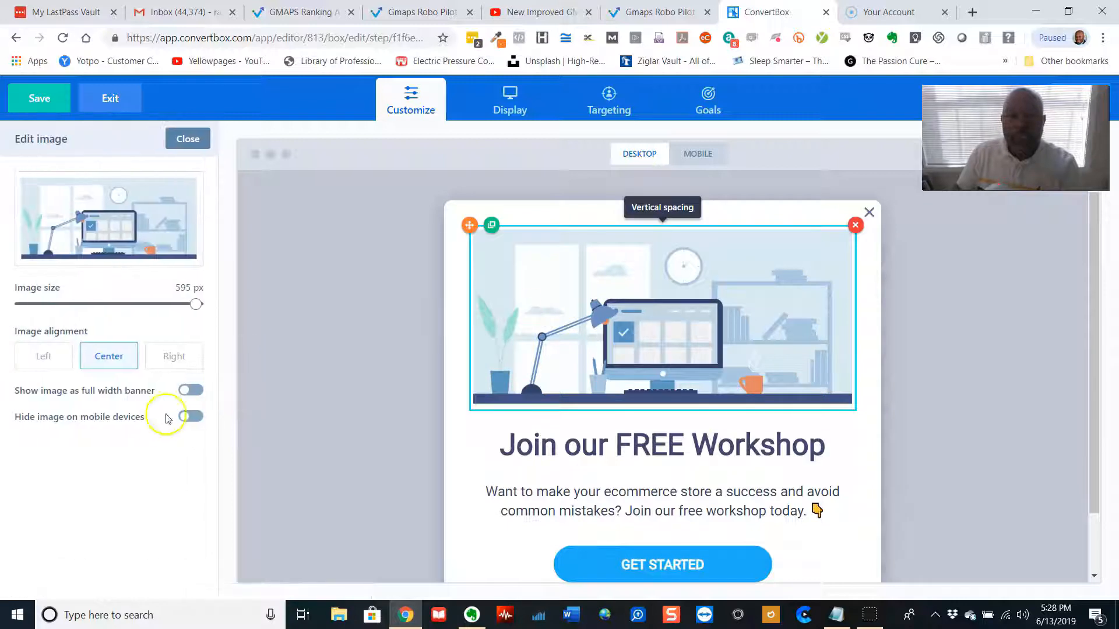
click(187, 390)
click(260, 400)
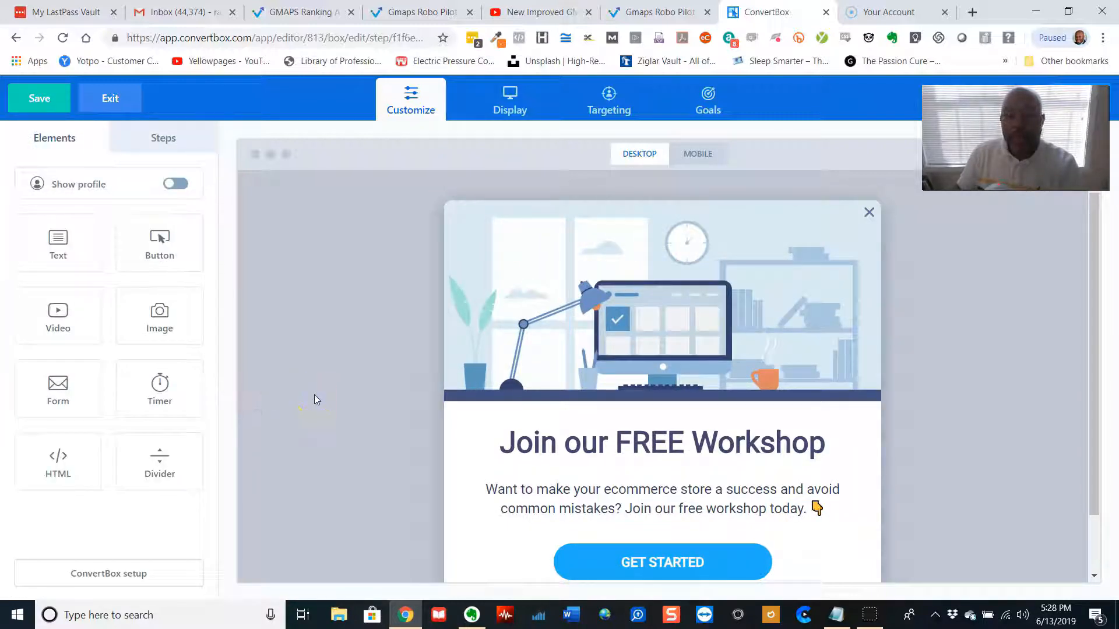
Drag the headline below the button and rearrange the text blocks around it
scroll(315, 400, down, 1)
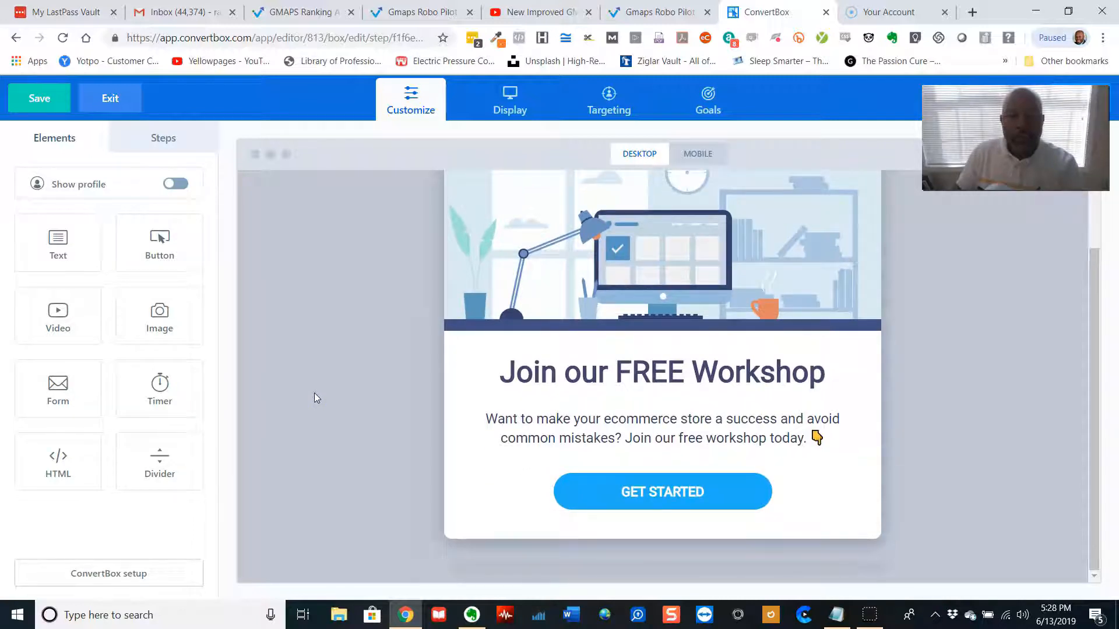
click(619, 375)
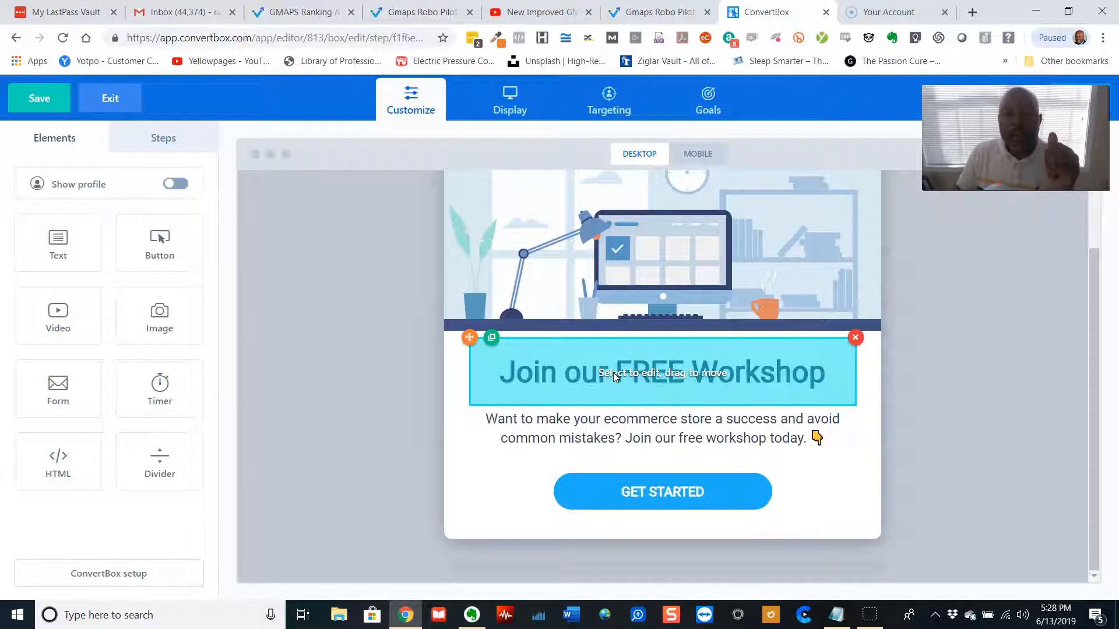
click(554, 373)
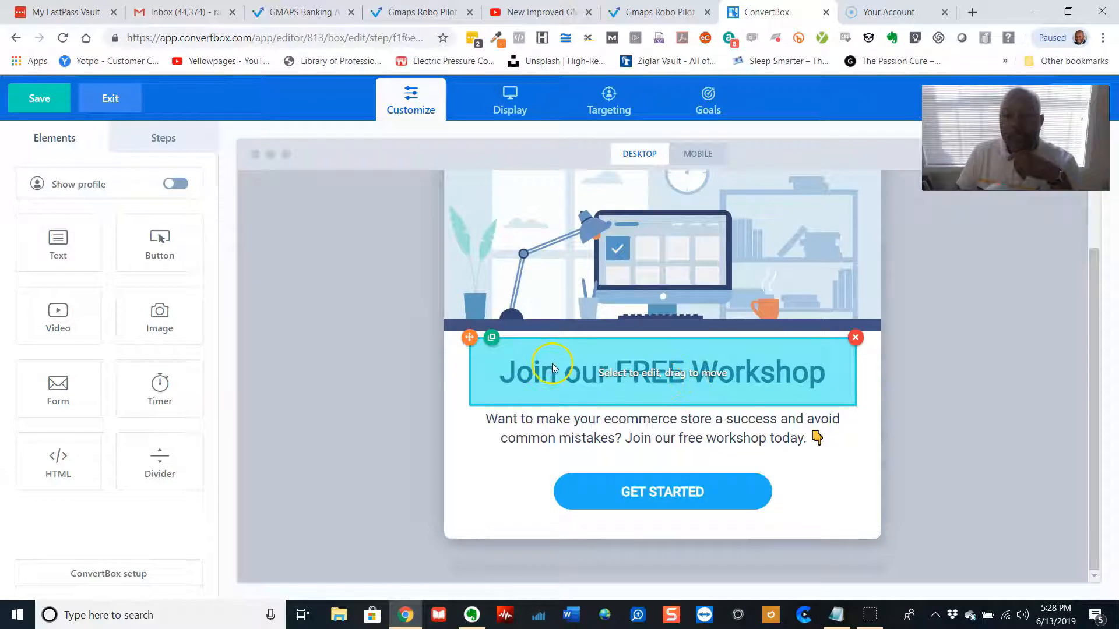
drag(554, 366, 718, 492)
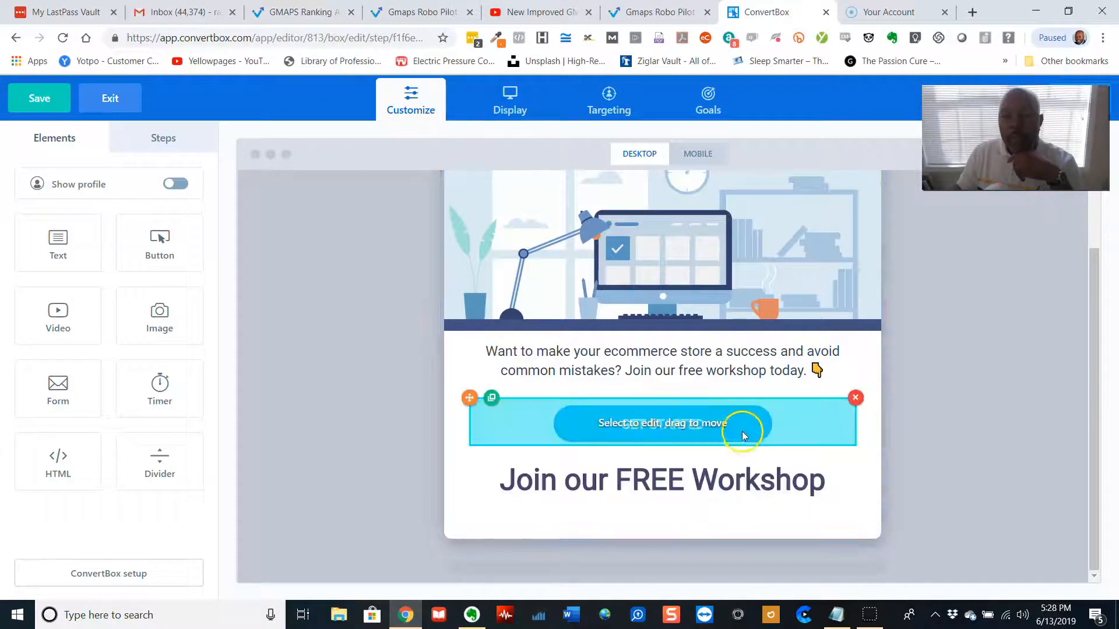
drag(724, 428, 721, 502)
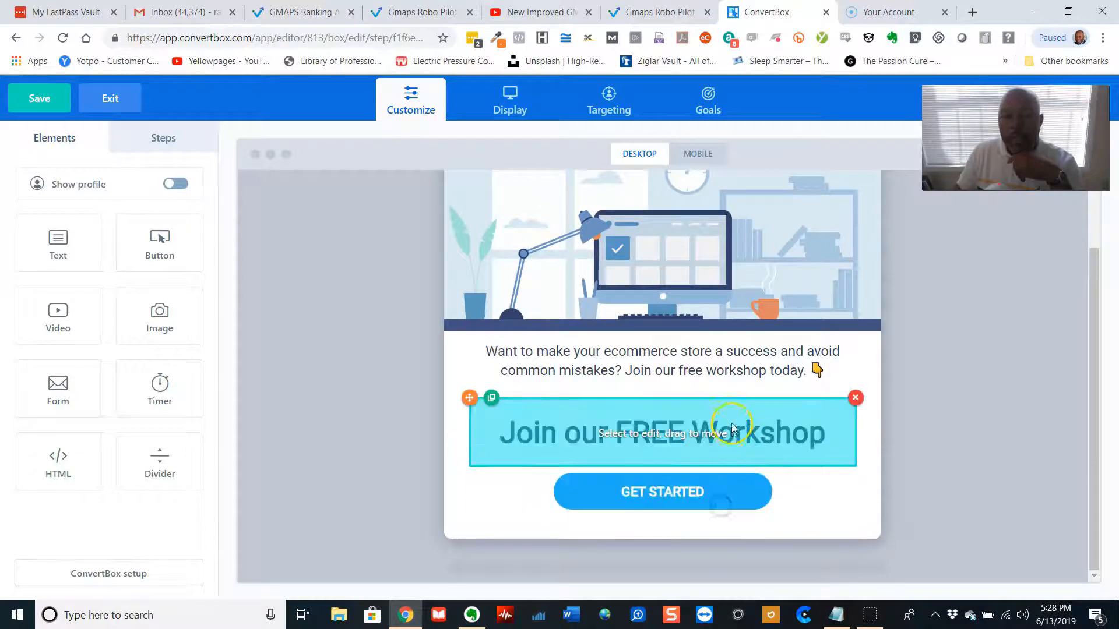
drag(729, 370, 737, 441)
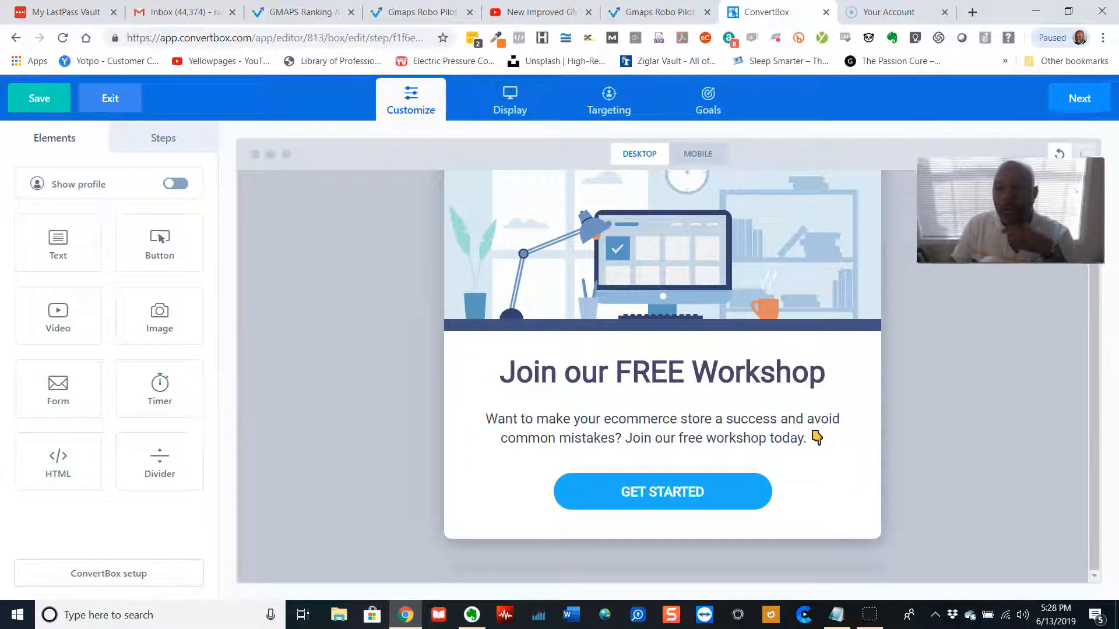
Step back and forth through the layout changes with undo and redo
click(1059, 154)
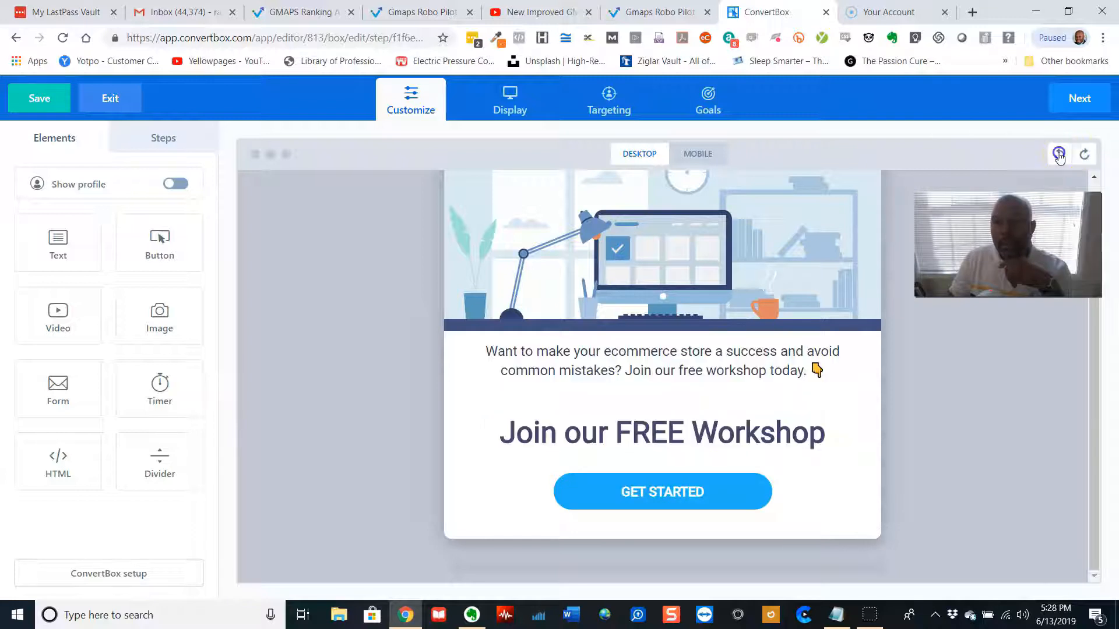
click(1059, 154)
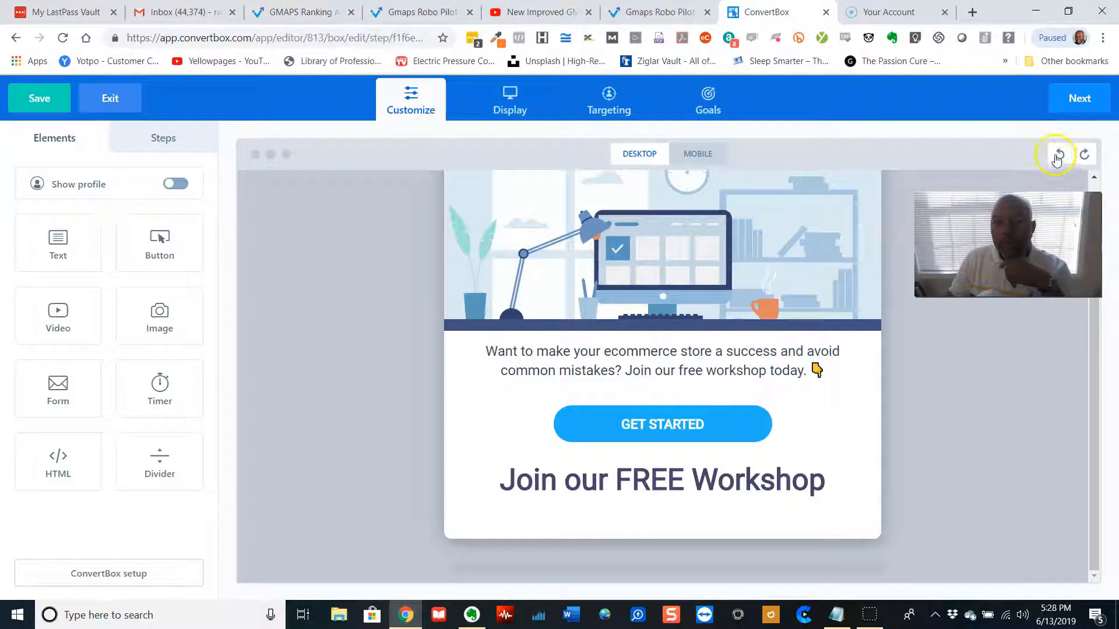
click(1060, 155)
click(1060, 155)
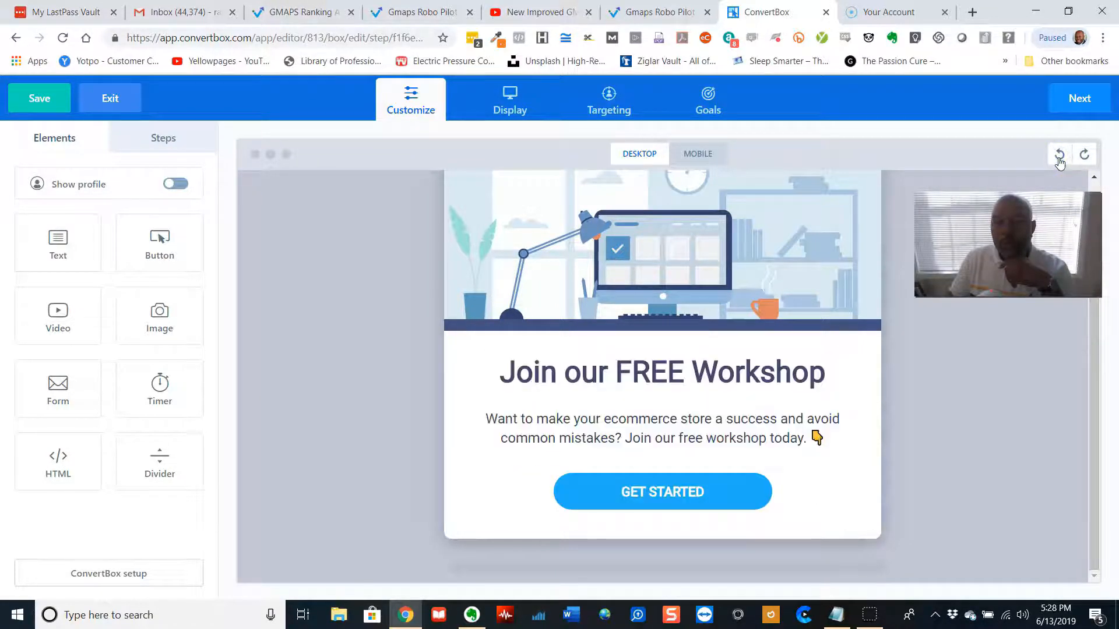
click(1083, 156)
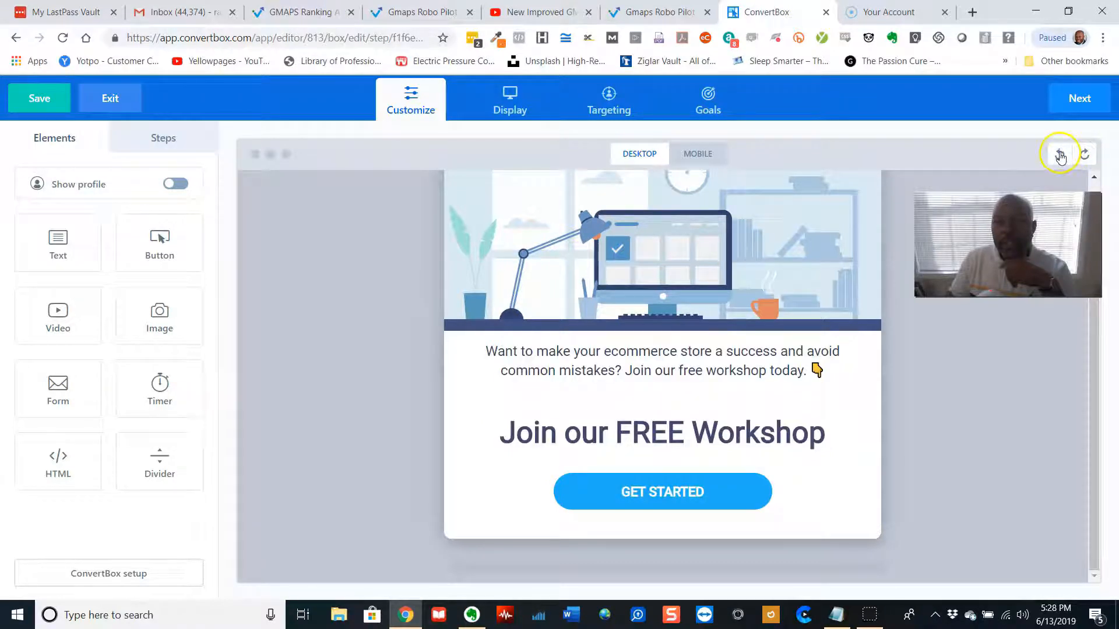
click(1059, 155)
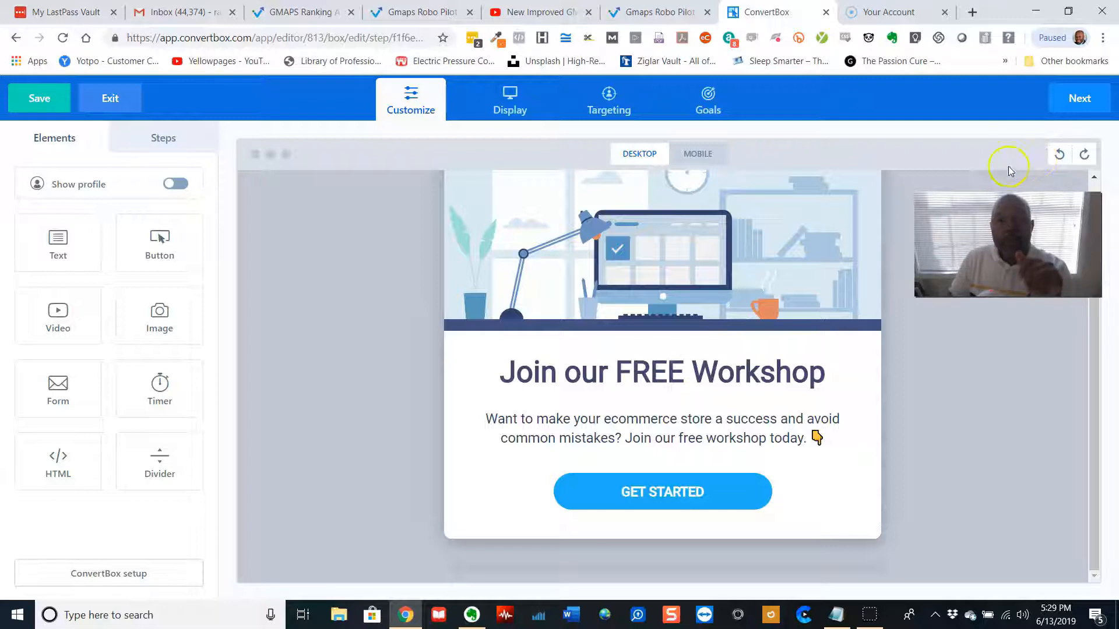
Enable the profile display and enter the user's full name as the profile name
scroll(874, 295, up, 2)
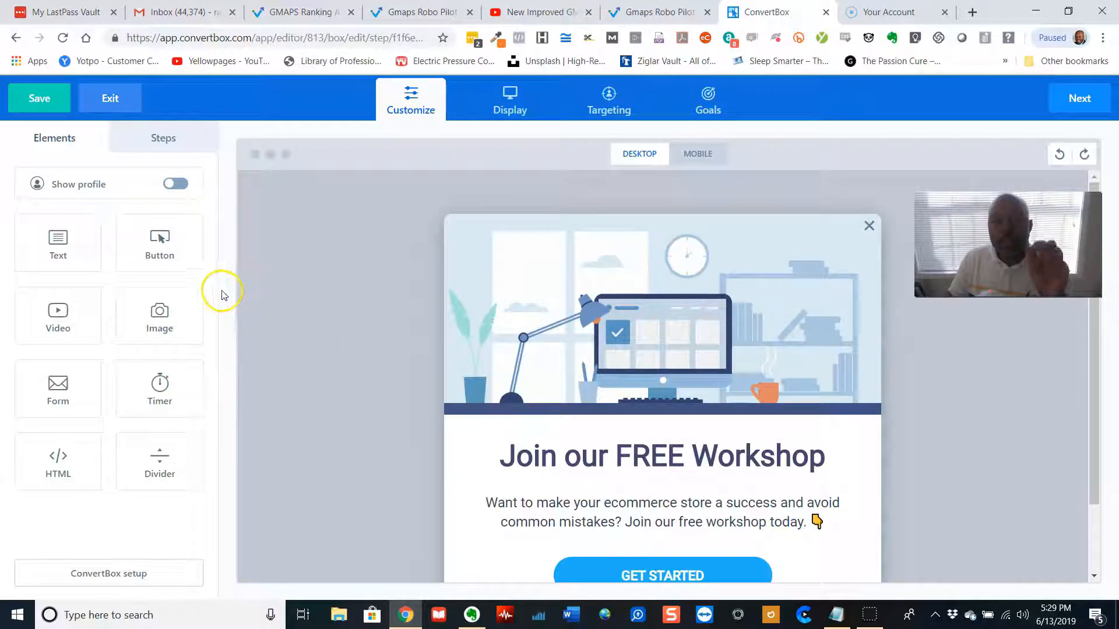
click(173, 184)
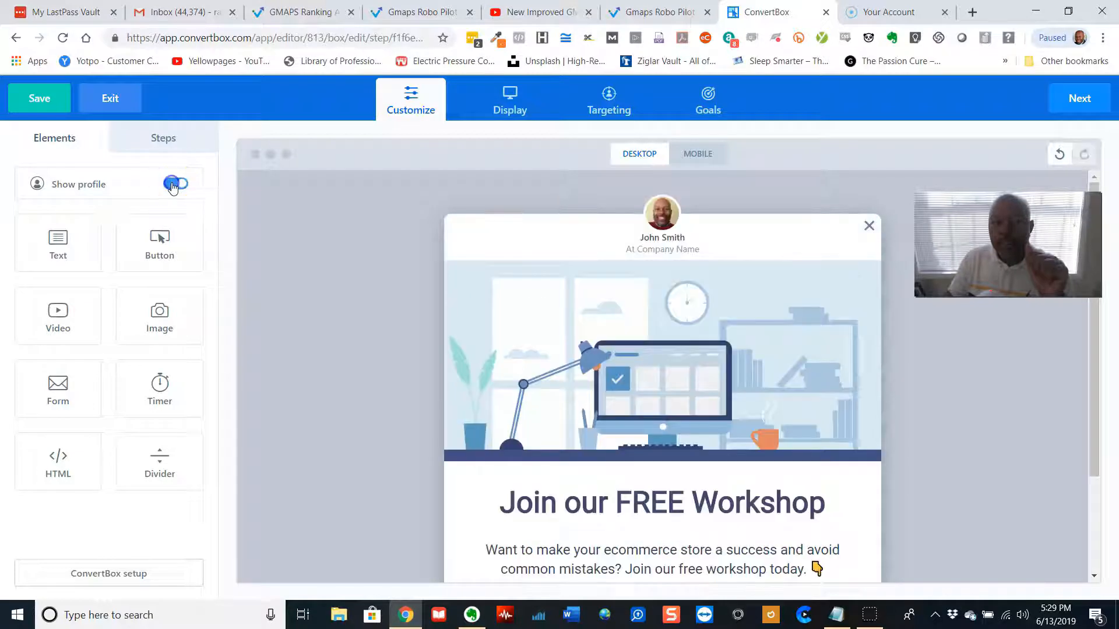
click(669, 209)
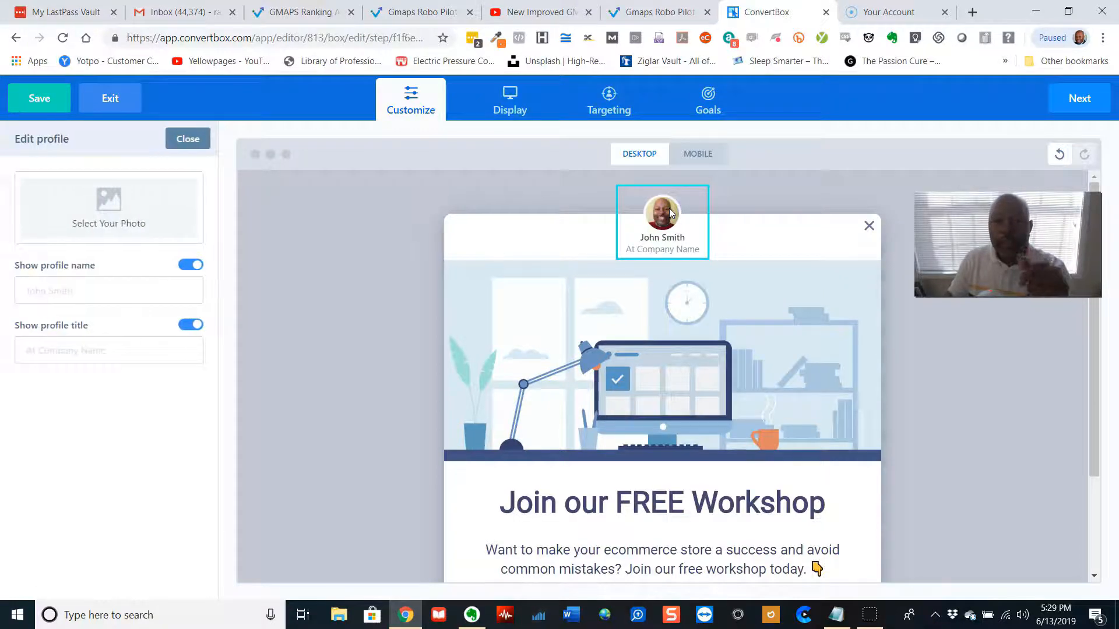
click(95, 297)
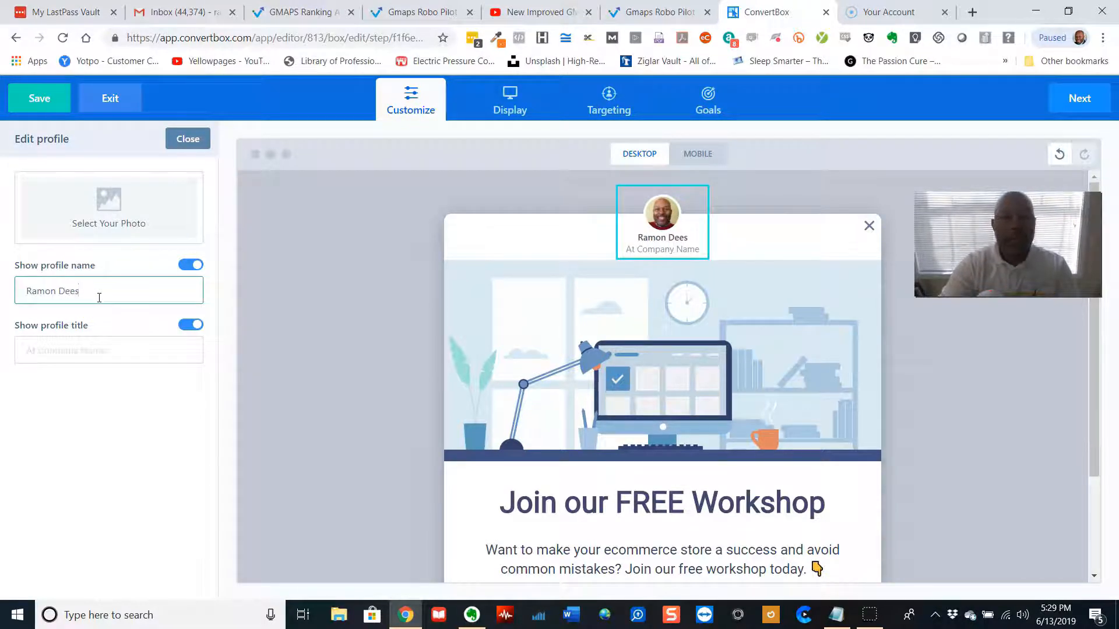
key(Tab)
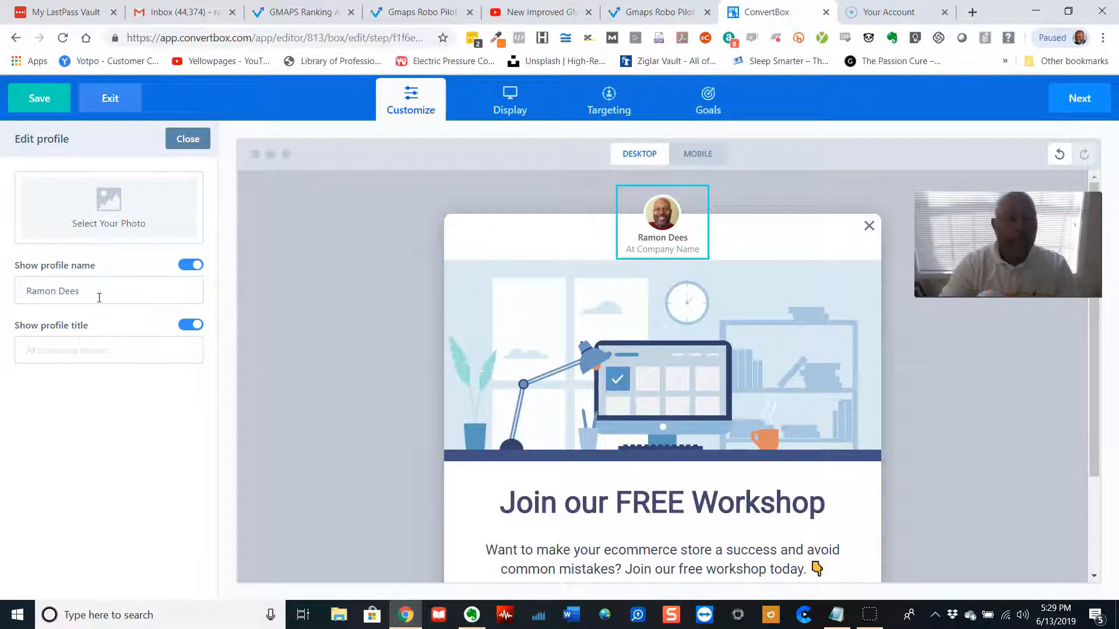
Set the profile title to 48 Days Marketing Coach and close the profile editor
click(99, 354)
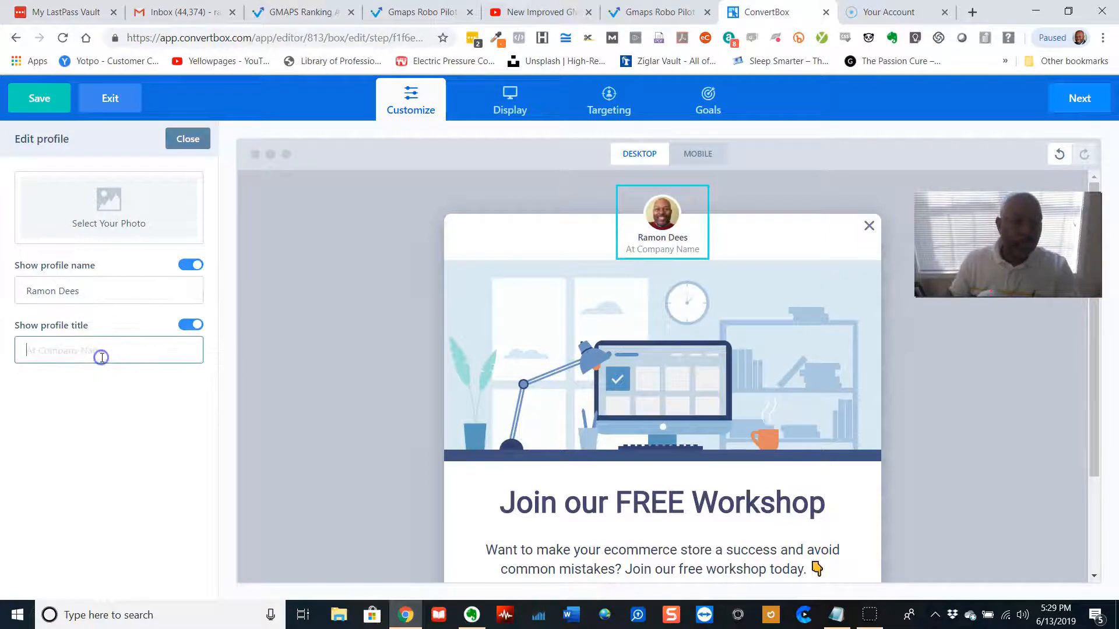
text(48 D)
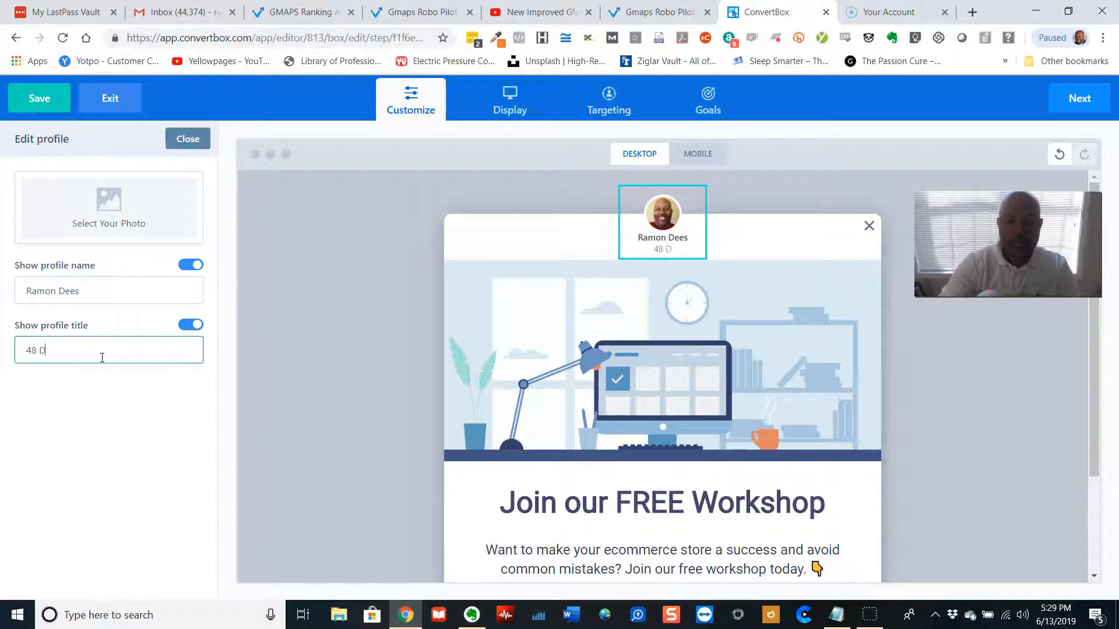
text(ays Marketing Coach)
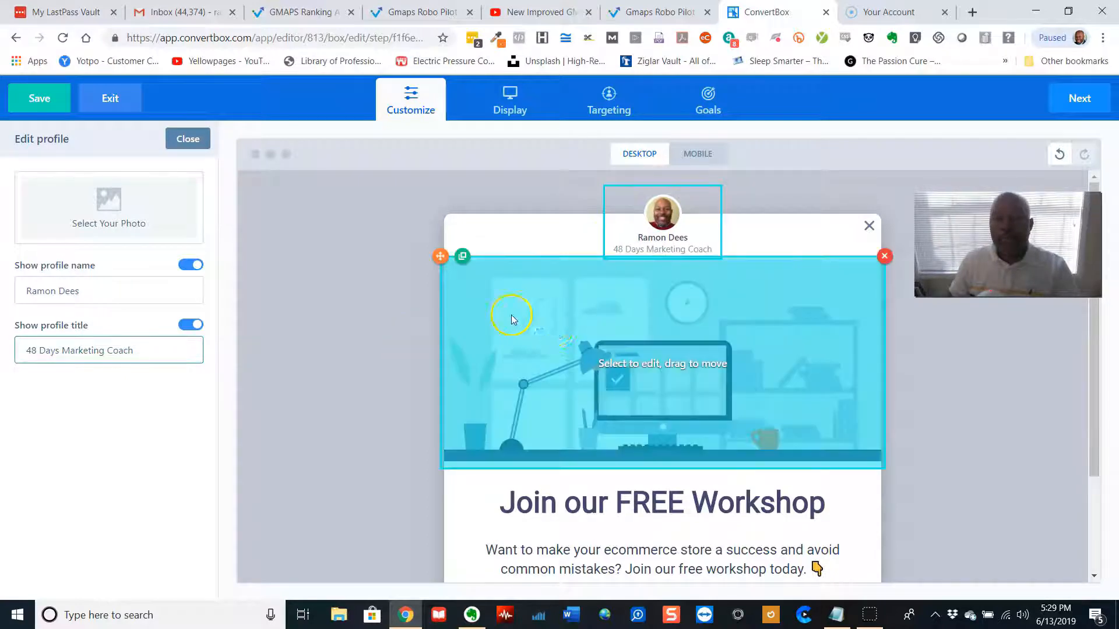
click(571, 241)
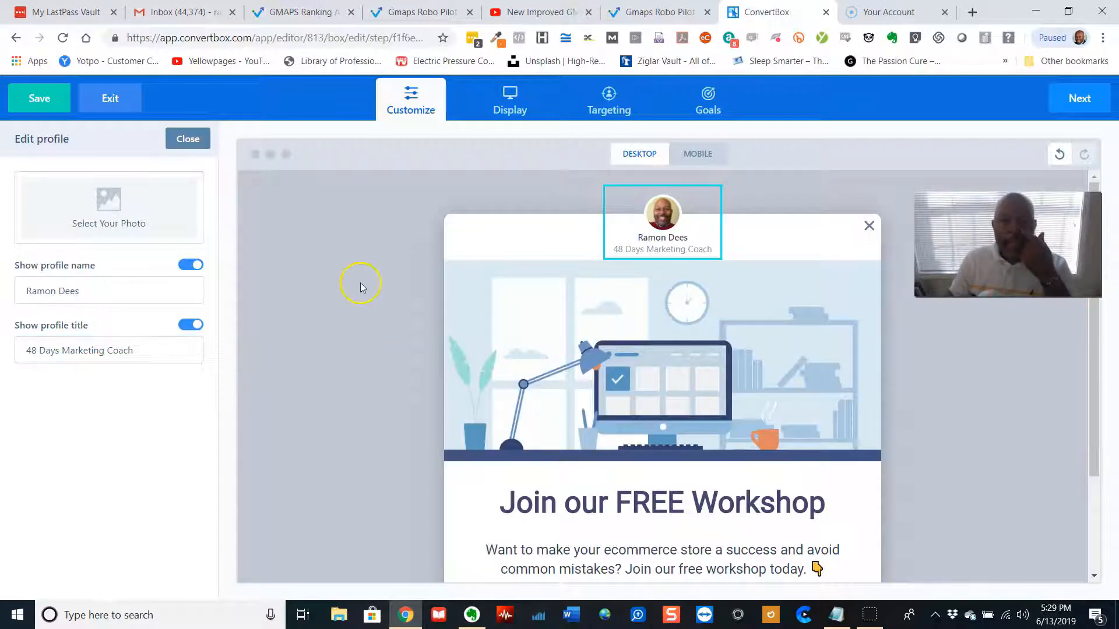
click(316, 303)
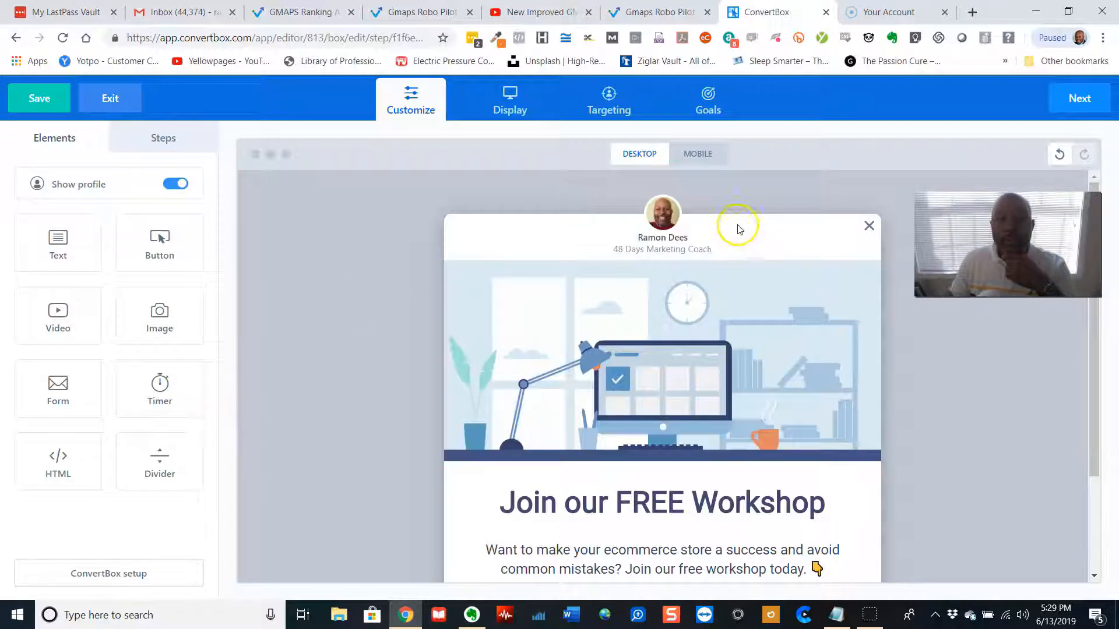
Toggle the profile name and profile title off and back on
click(666, 214)
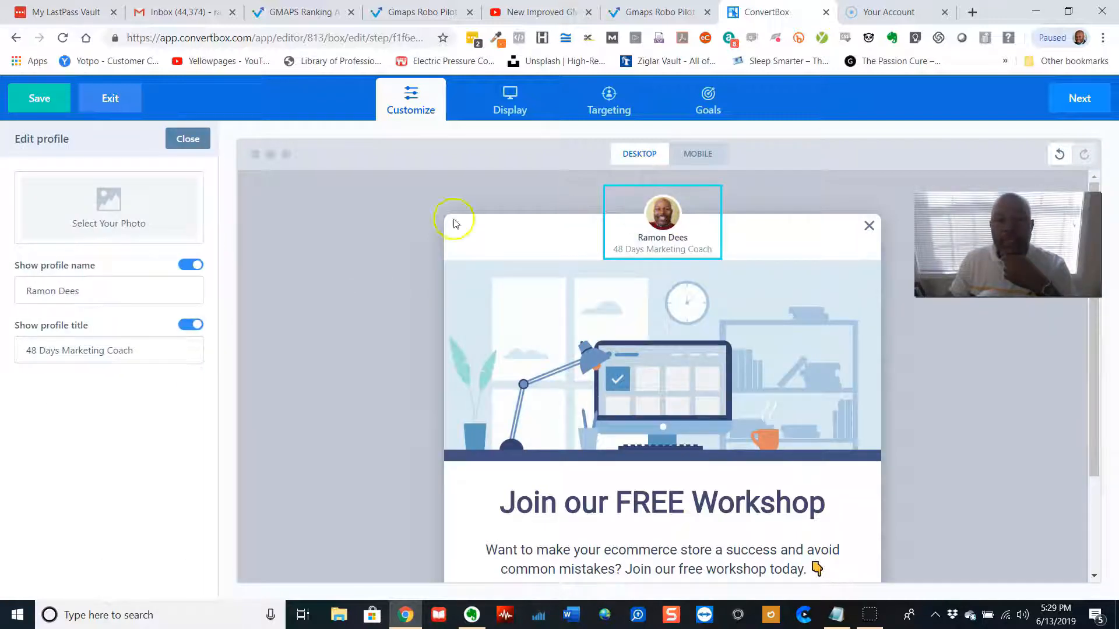
click(192, 265)
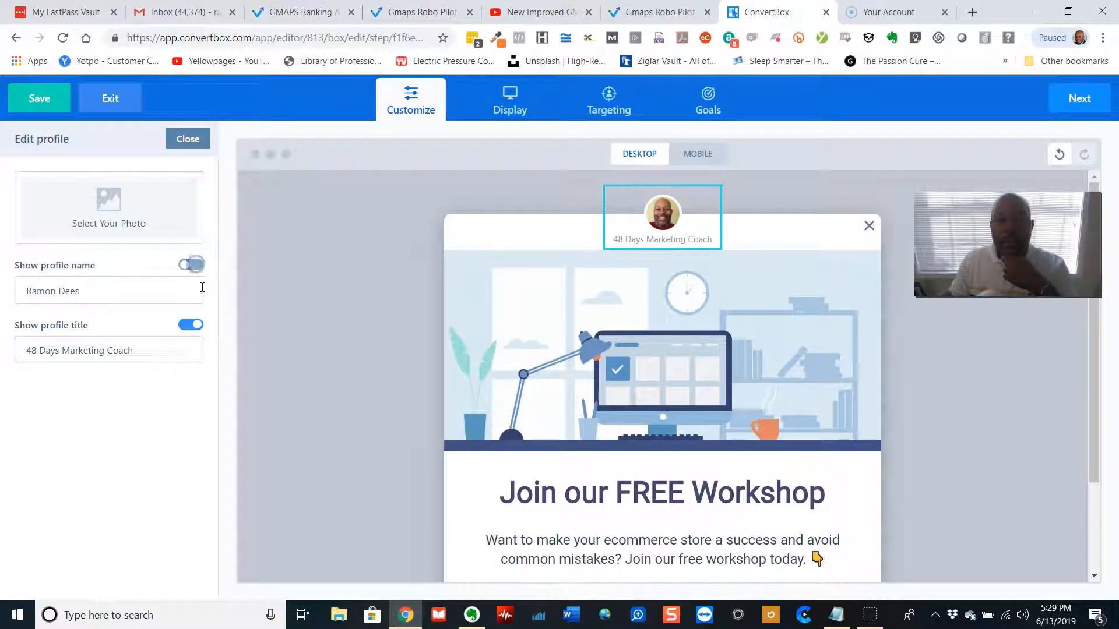
click(195, 327)
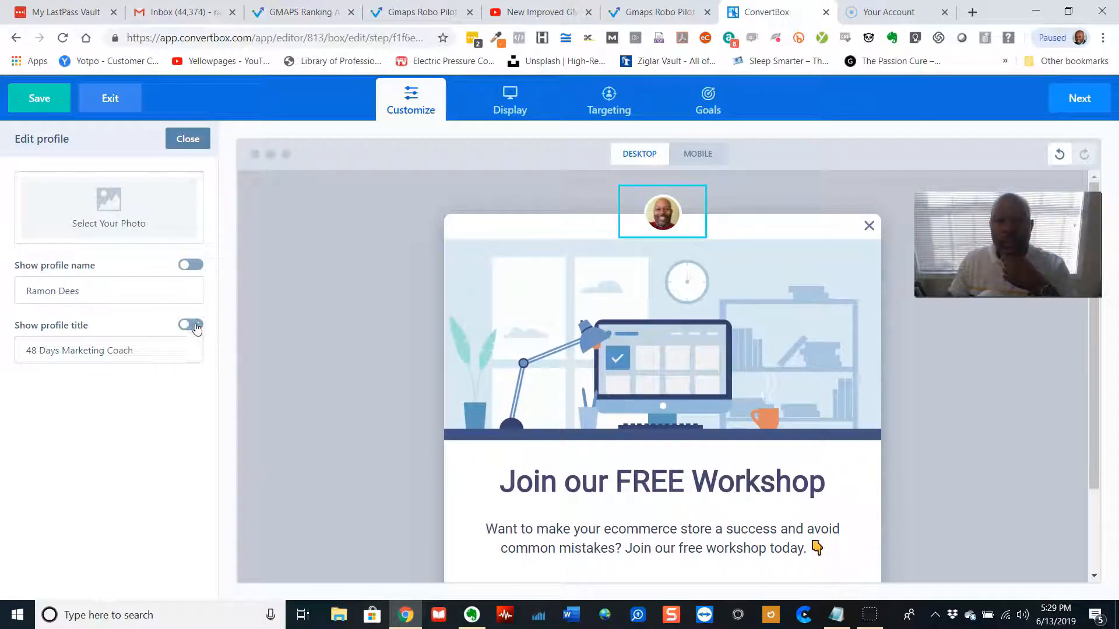
click(190, 266)
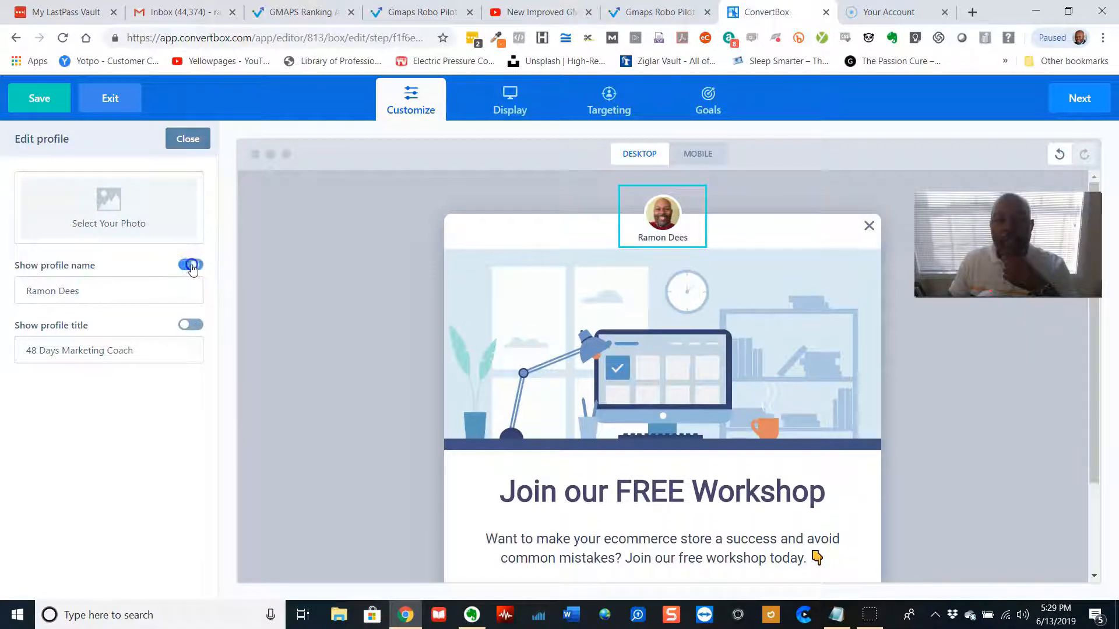
click(191, 324)
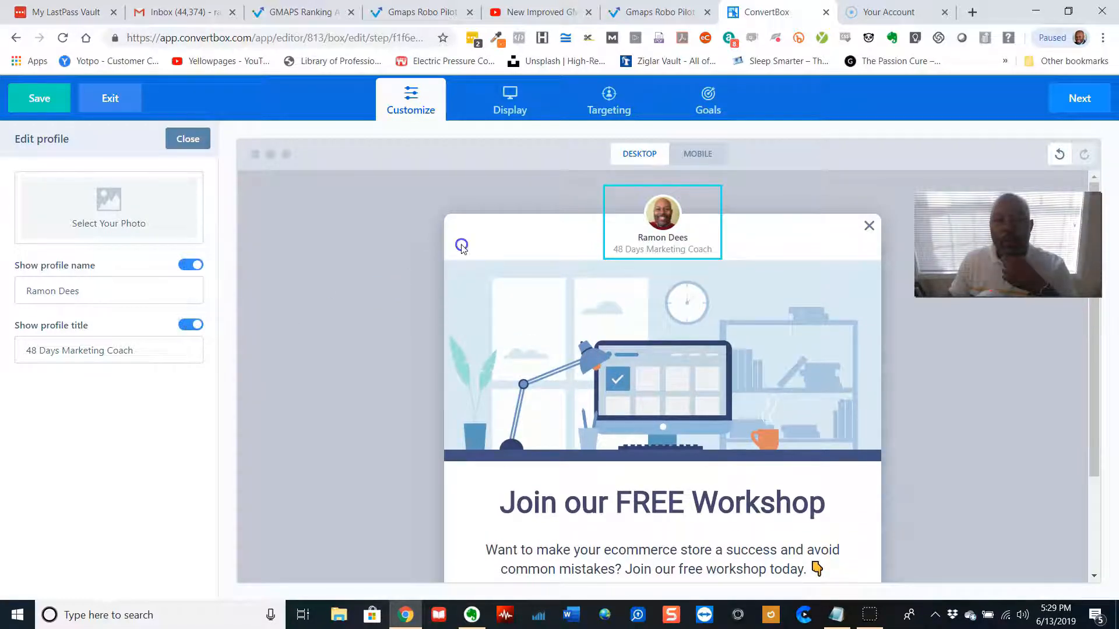
Turn off the profile display for the box after briefly opening the image and background settings
click(499, 300)
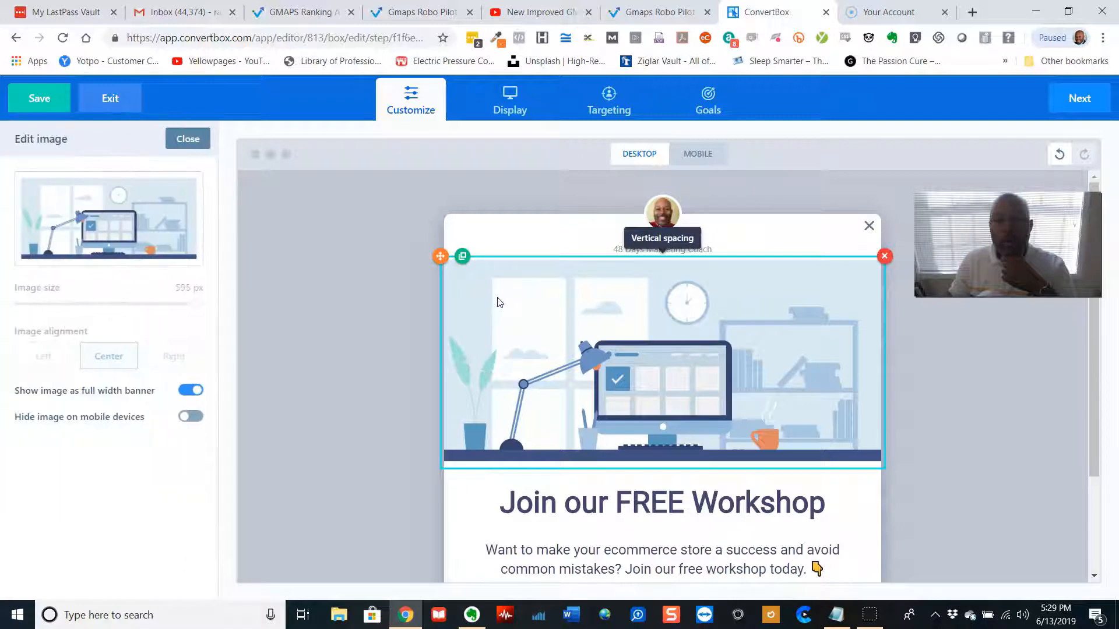
click(453, 488)
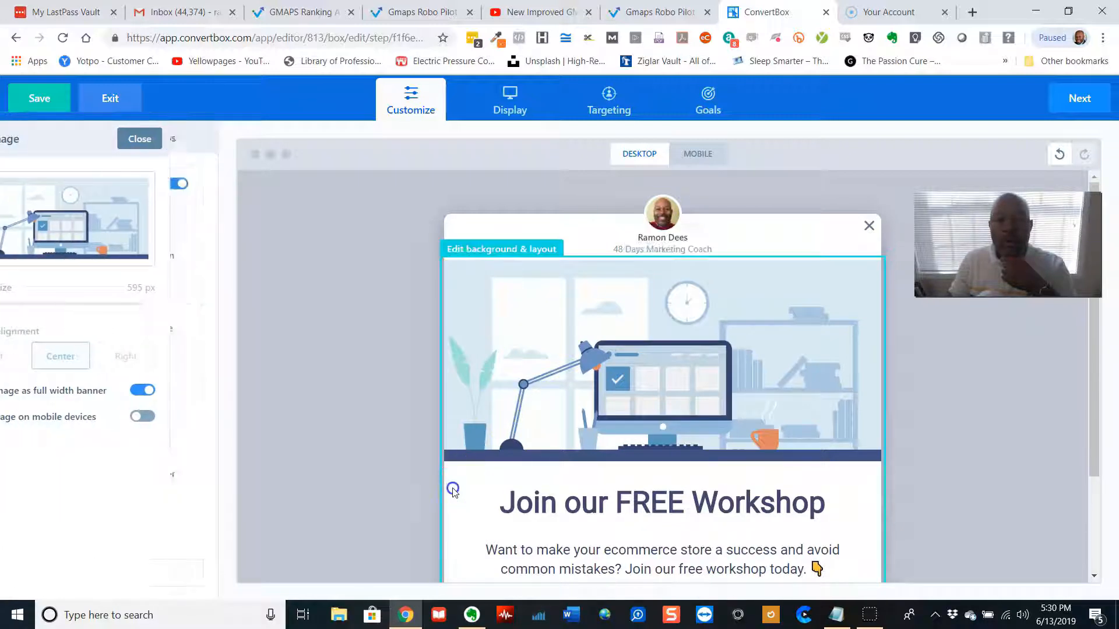
click(465, 228)
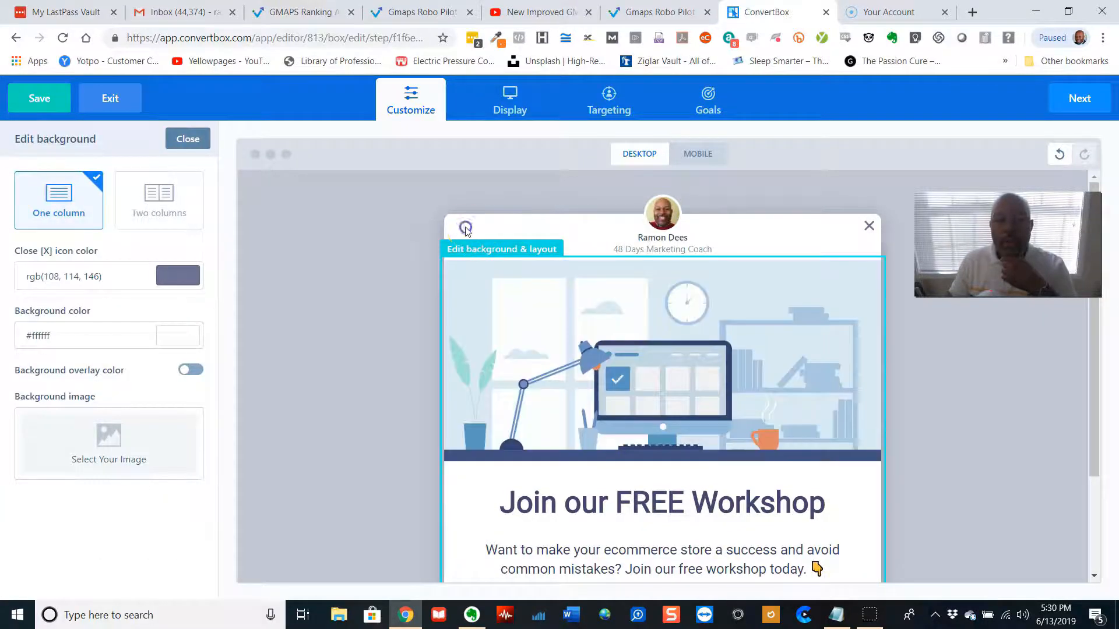
click(412, 242)
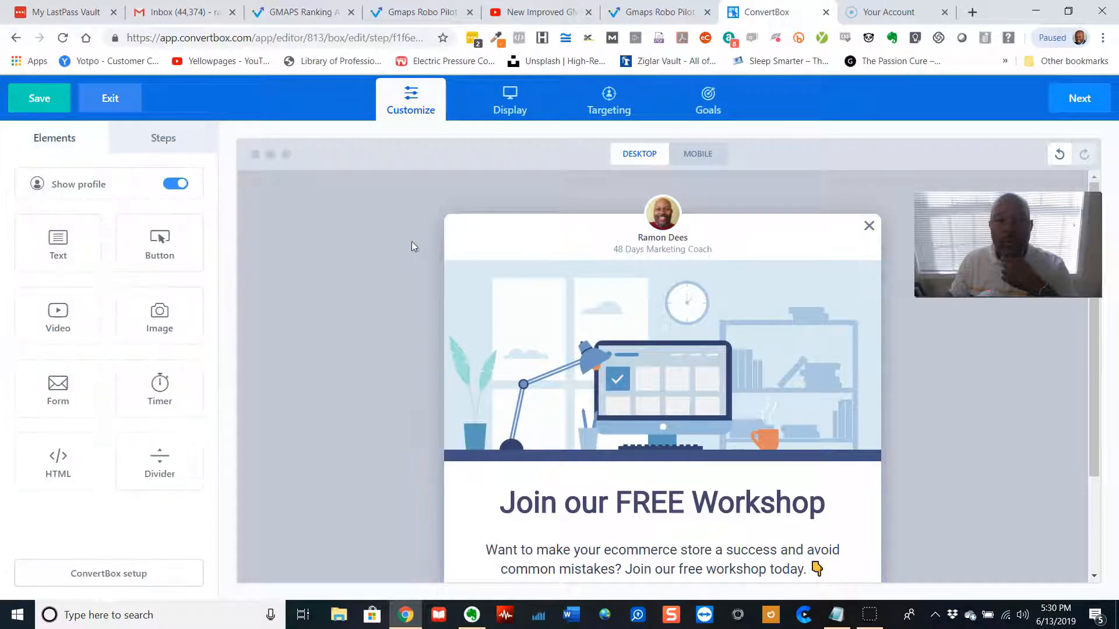
click(179, 185)
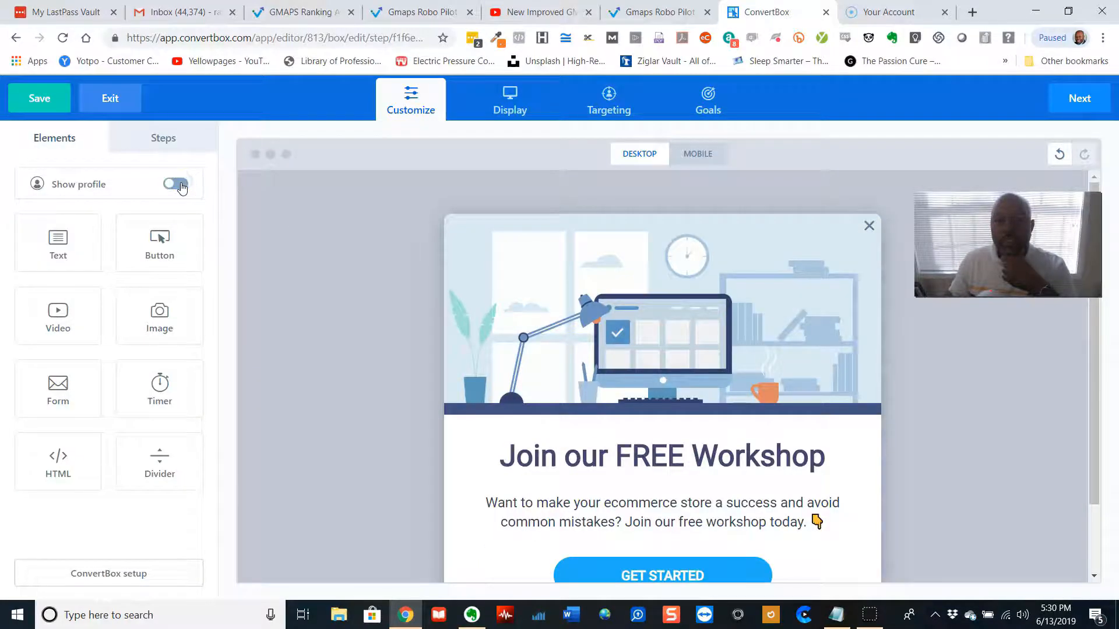
Add a Video element to the box directly below the workshop image
click(302, 302)
scroll(359, 295, down, 1)
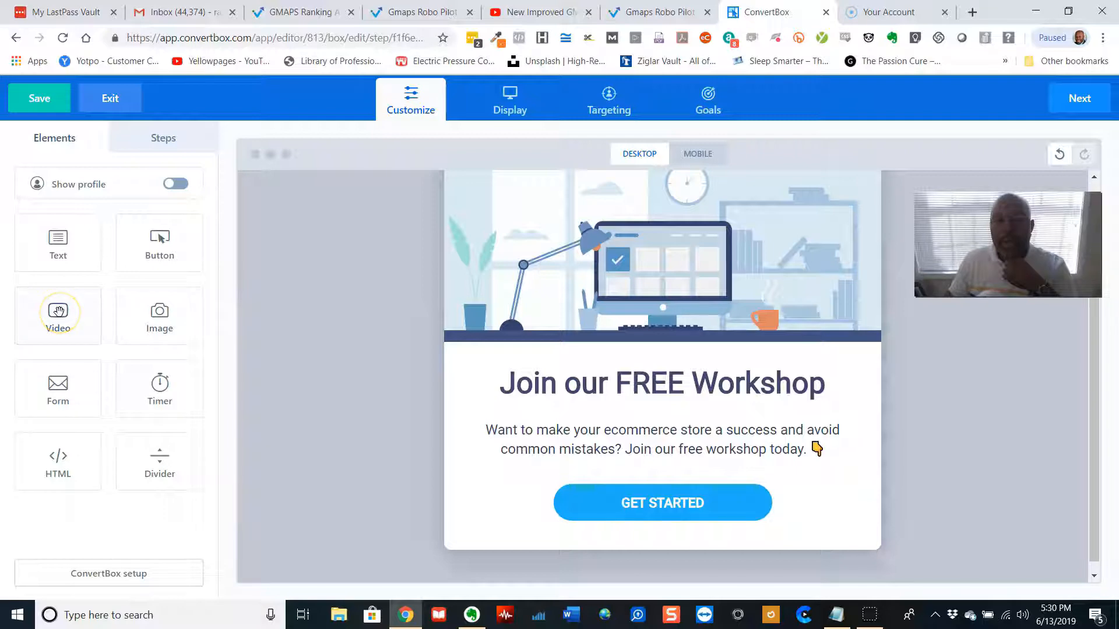
drag(58, 313, 682, 376)
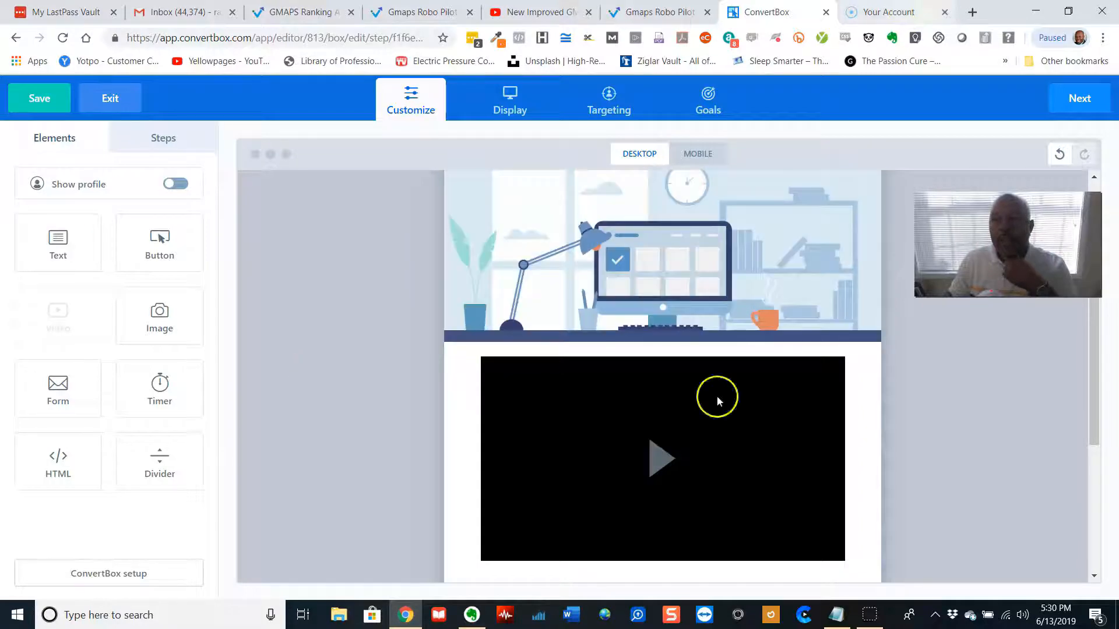
Open the new video element's settings and focus its embed code field
scroll(740, 398, down, 2)
scroll(740, 398, down, 1)
scroll(740, 399, up, 3)
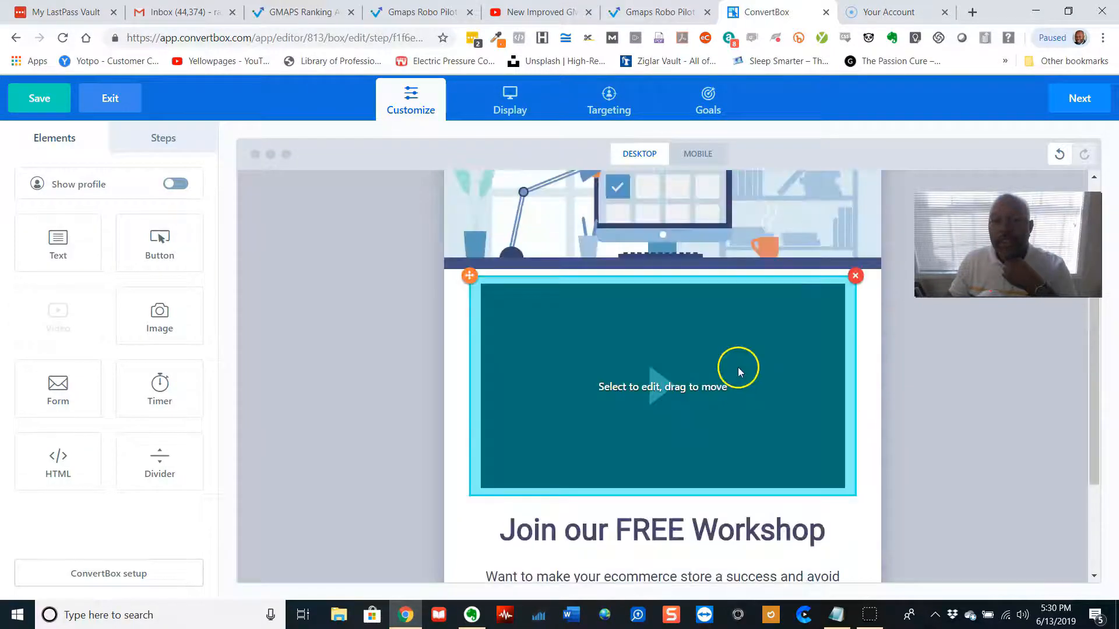
click(738, 369)
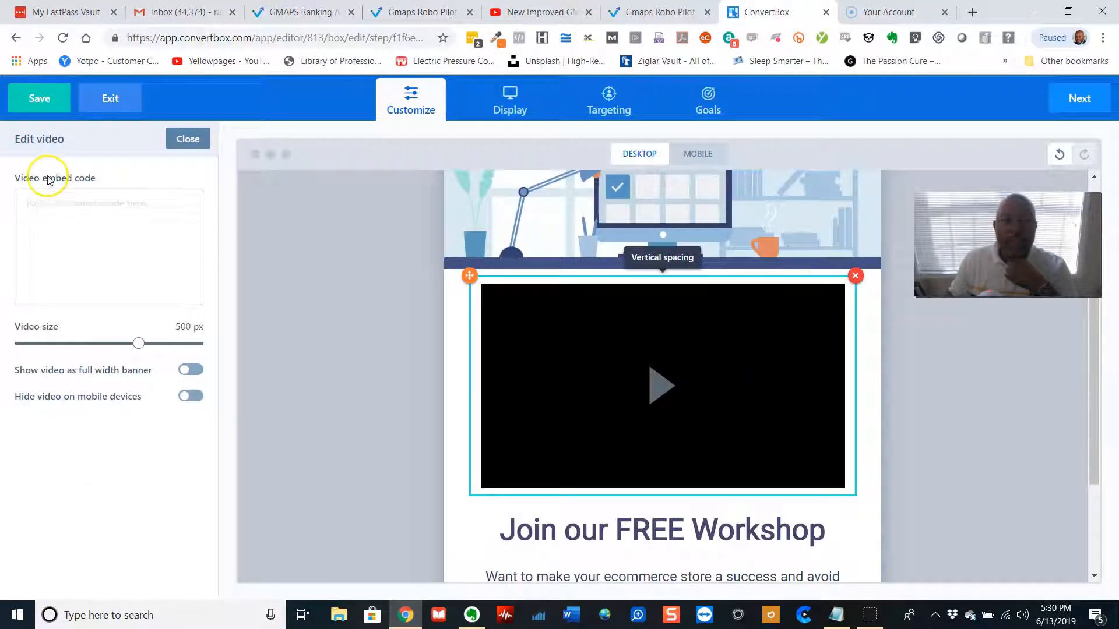
click(61, 213)
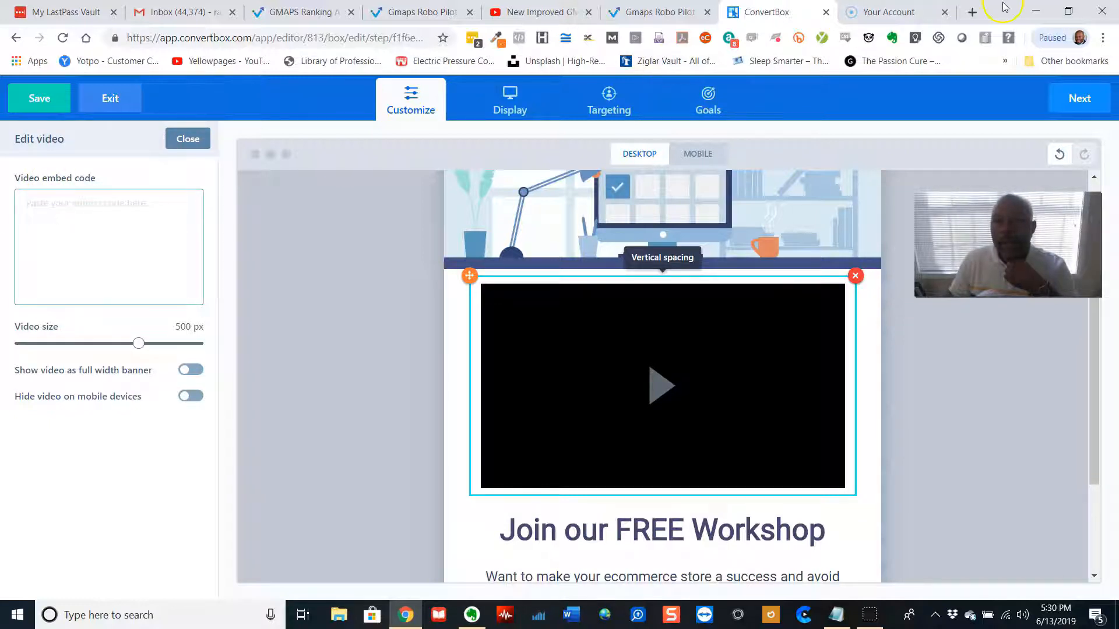
Open a new browser tab and go to YouTube through a Google search for youtube
click(971, 14)
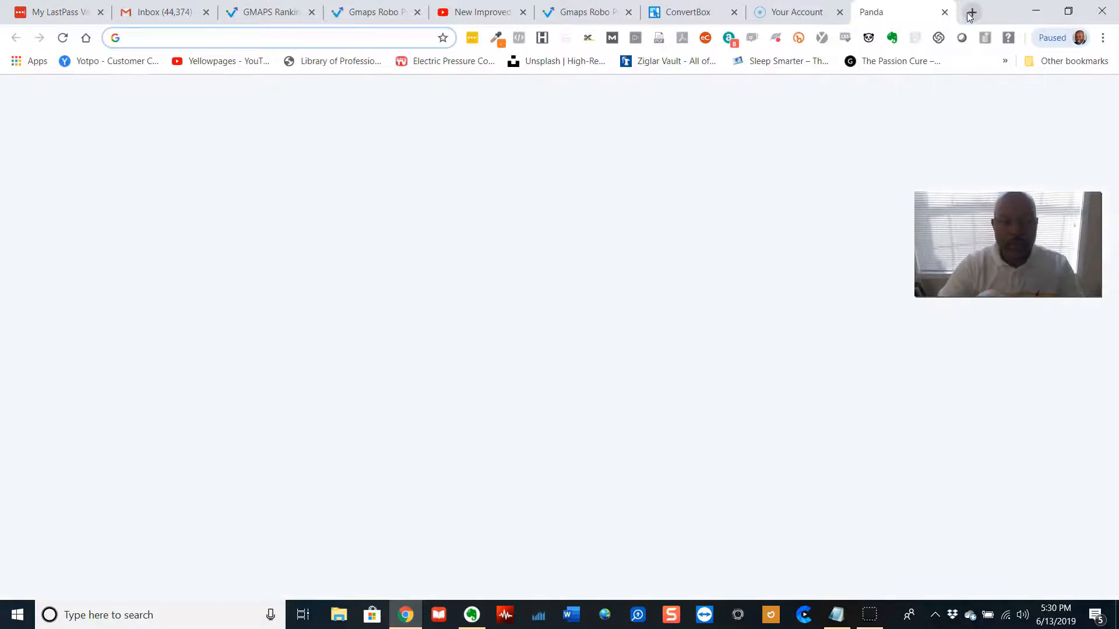
text(youttube)
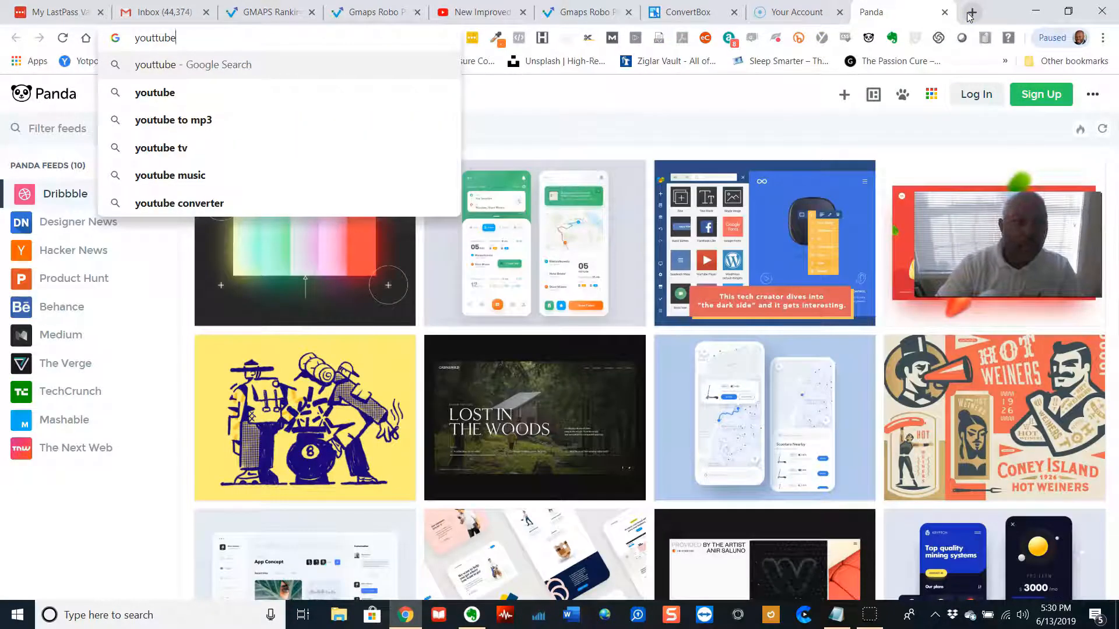
key(Down)
key(Down)
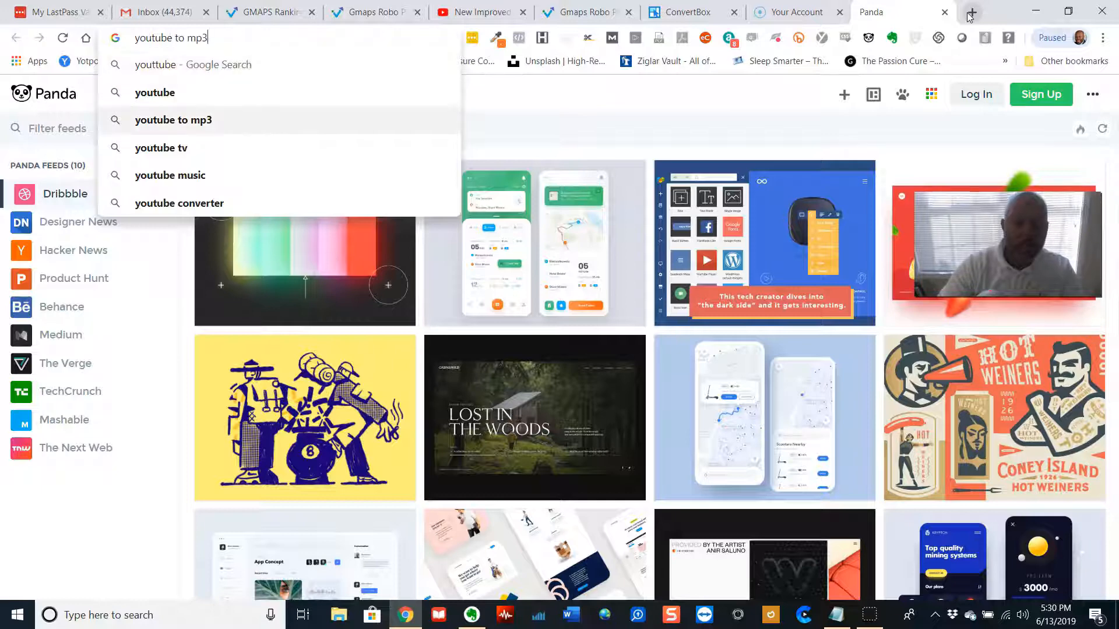
key(Up)
key(Return)
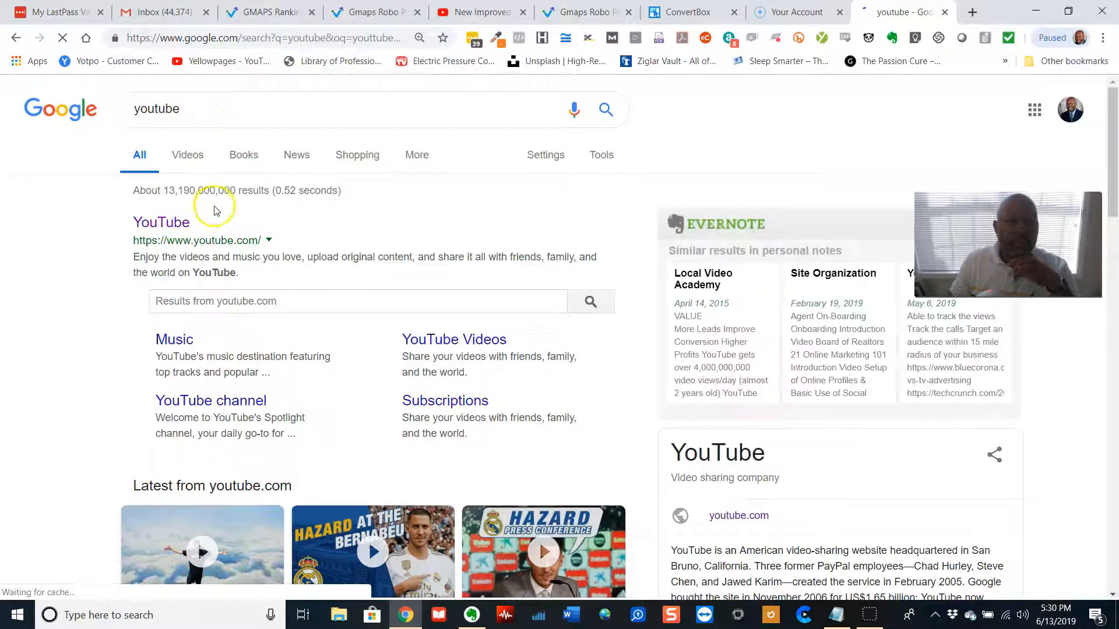
click(186, 227)
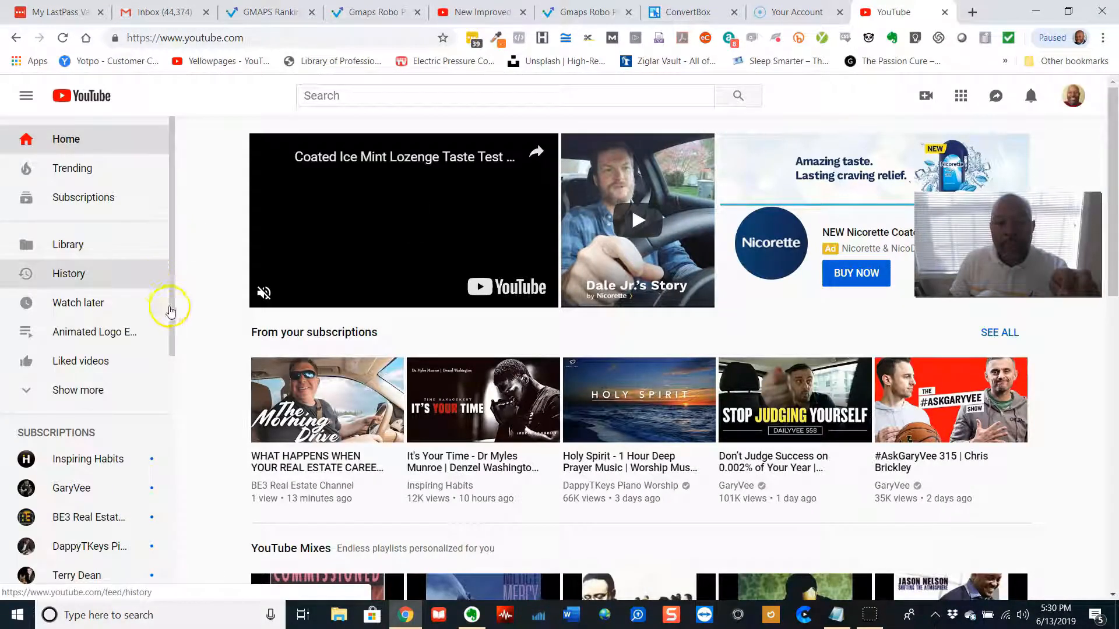
Open a subscription video and copy its iframe embed code from the Share dialog's Embed option
click(292, 409)
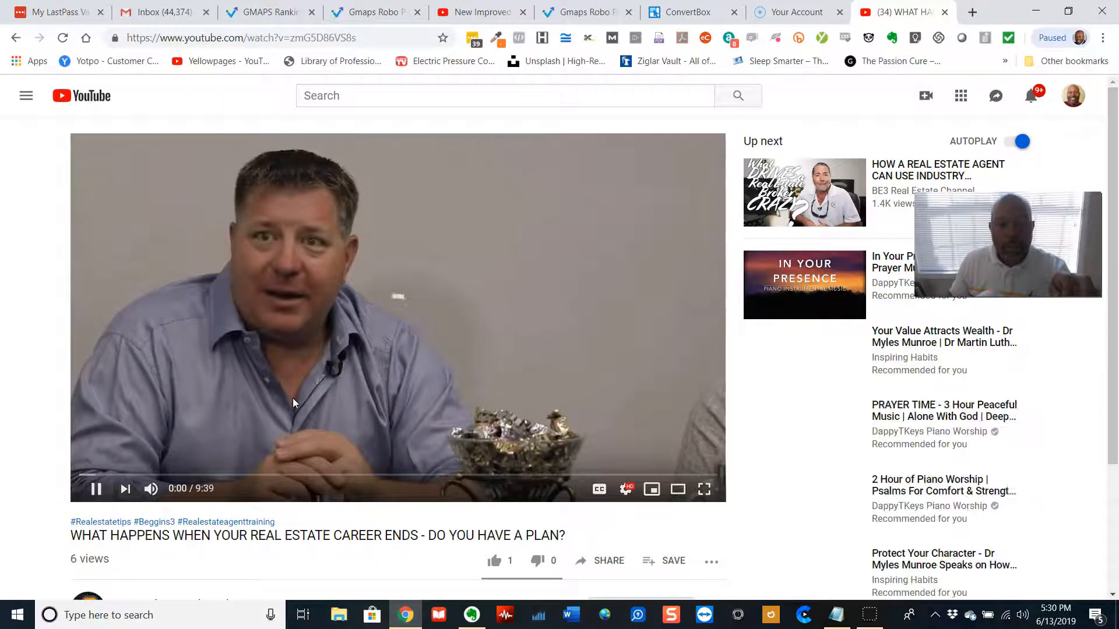
click(317, 350)
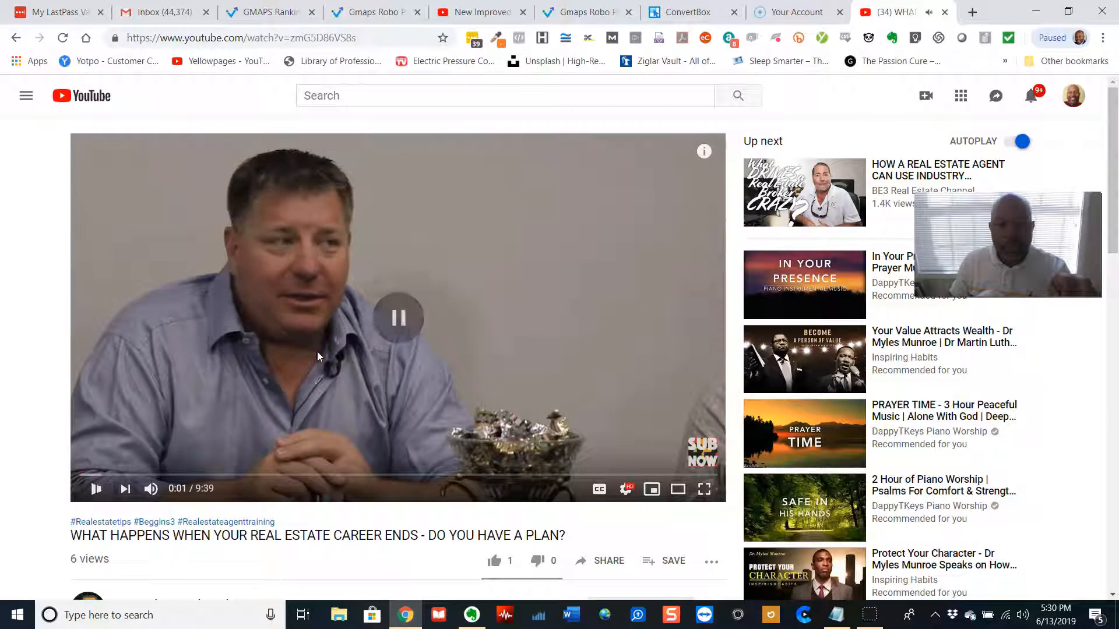
scroll(583, 513, down, 1)
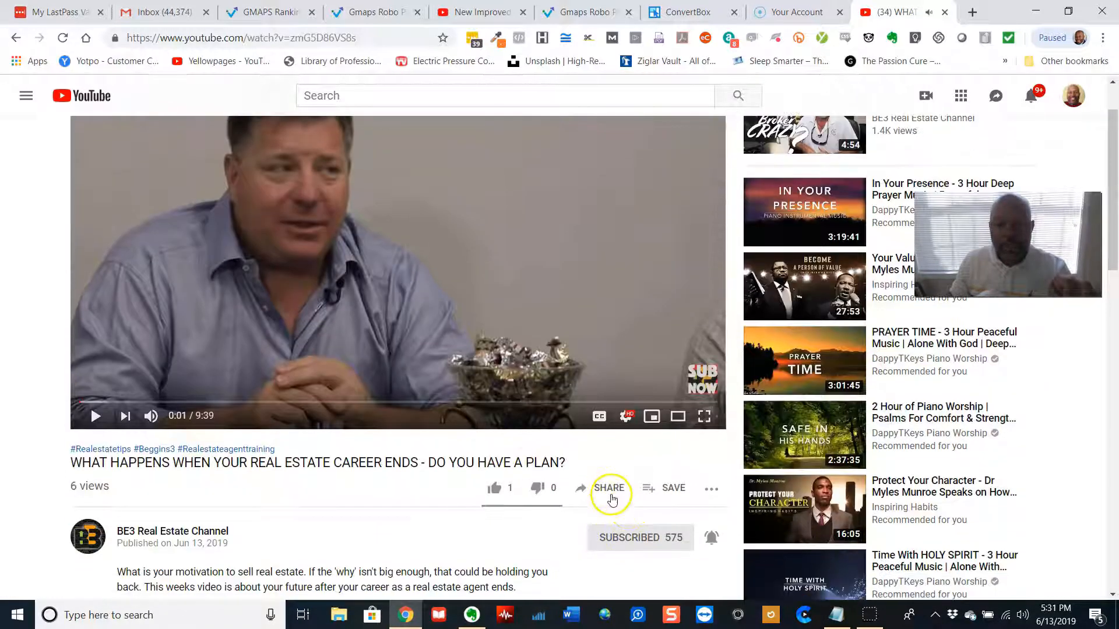
click(609, 494)
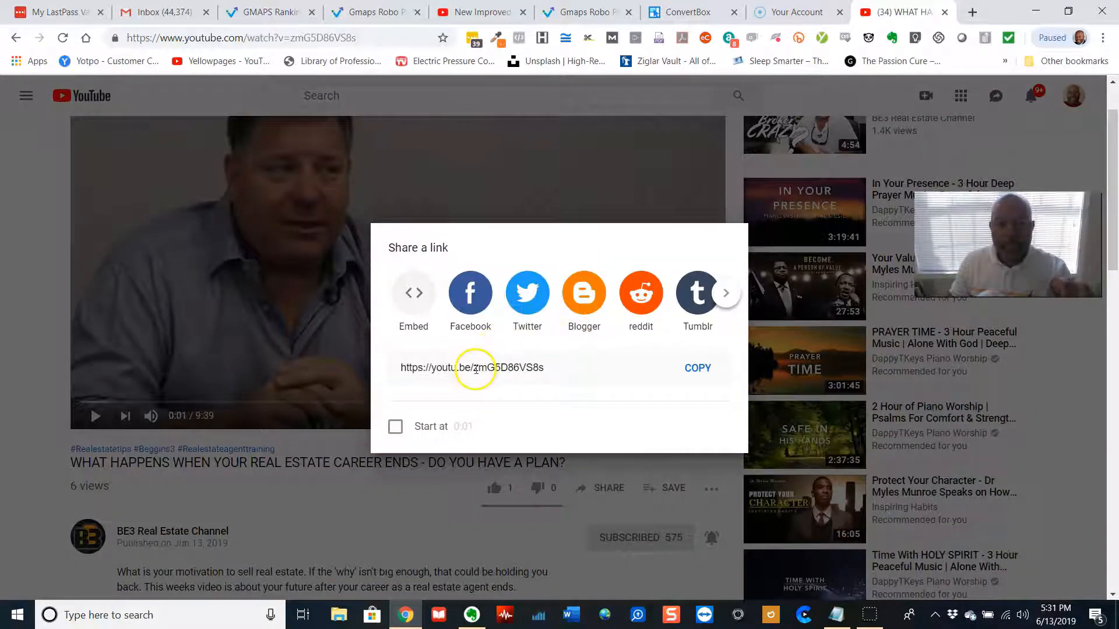
click(411, 309)
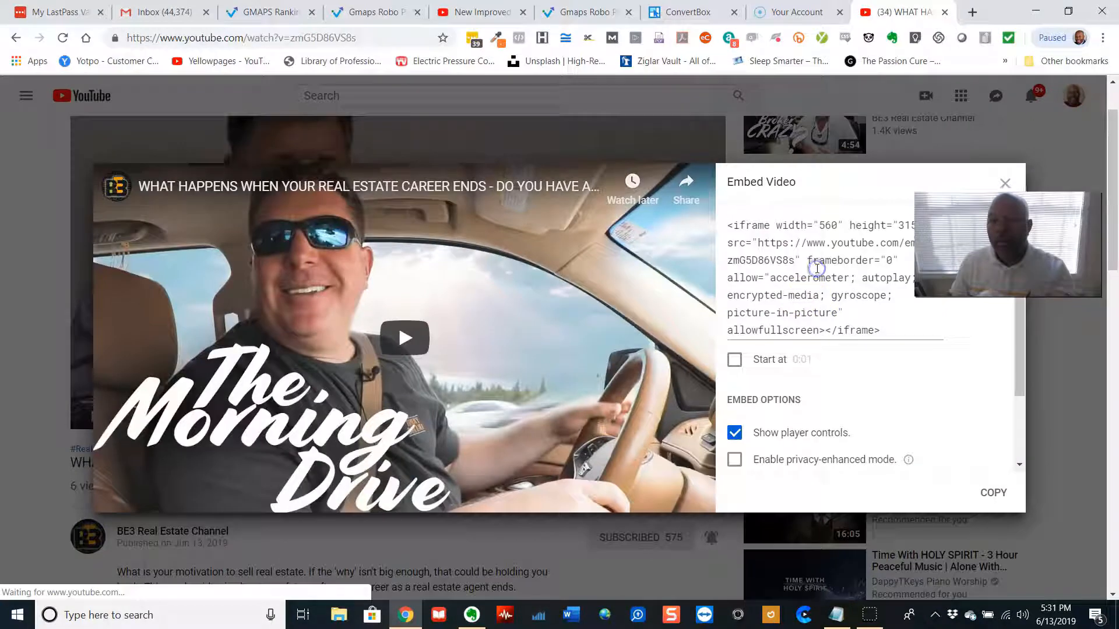
click(818, 269)
key(ctrl+c)
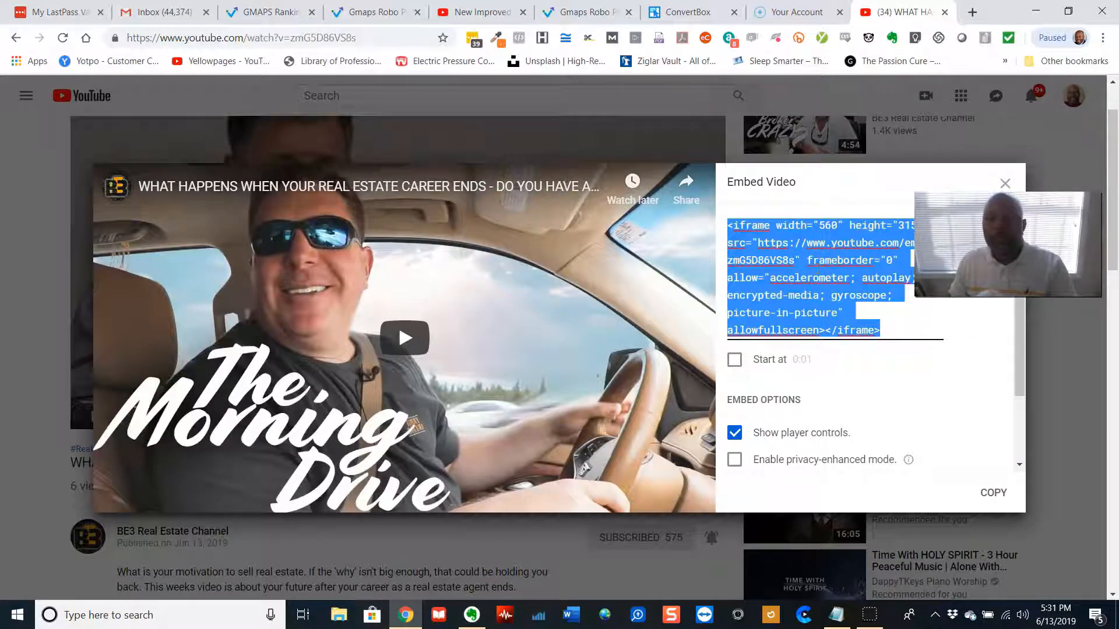
Switch back to ConvertBox and paste the embed code into the video element's embed code field
click(682, 11)
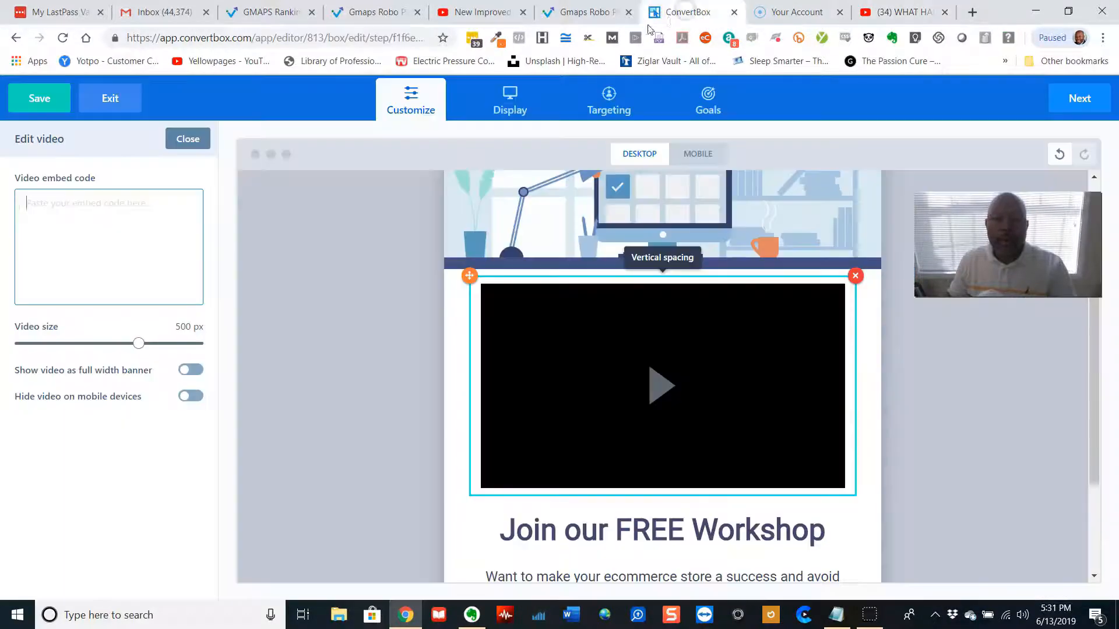
click(158, 273)
key(ctrl+v)
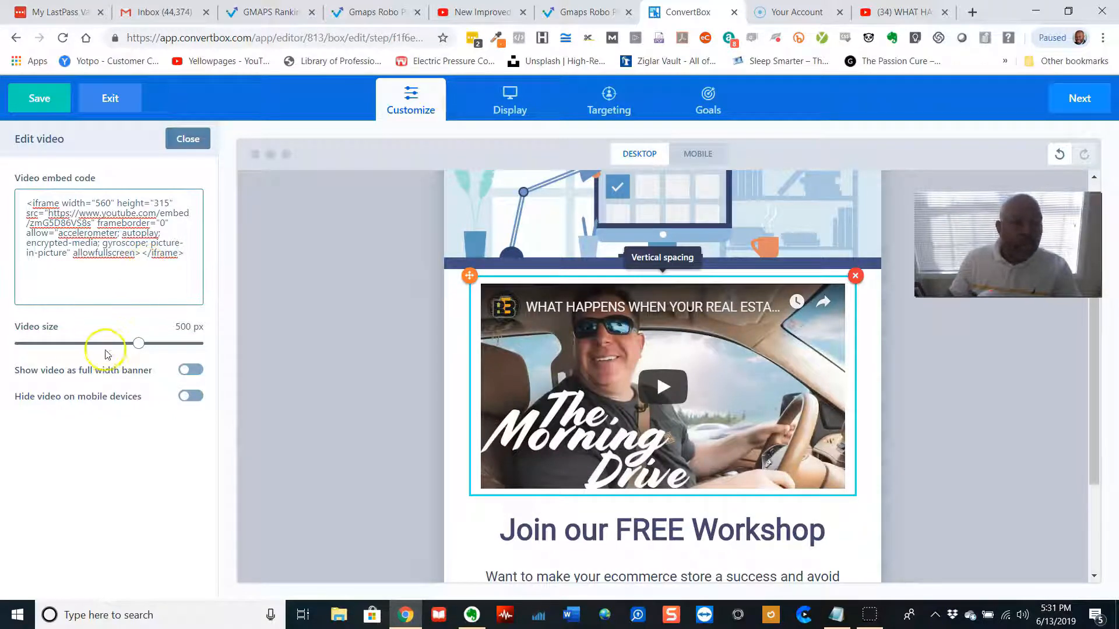
Set the video size to 650 px and show the video as a full-width banner
drag(138, 347, 198, 385)
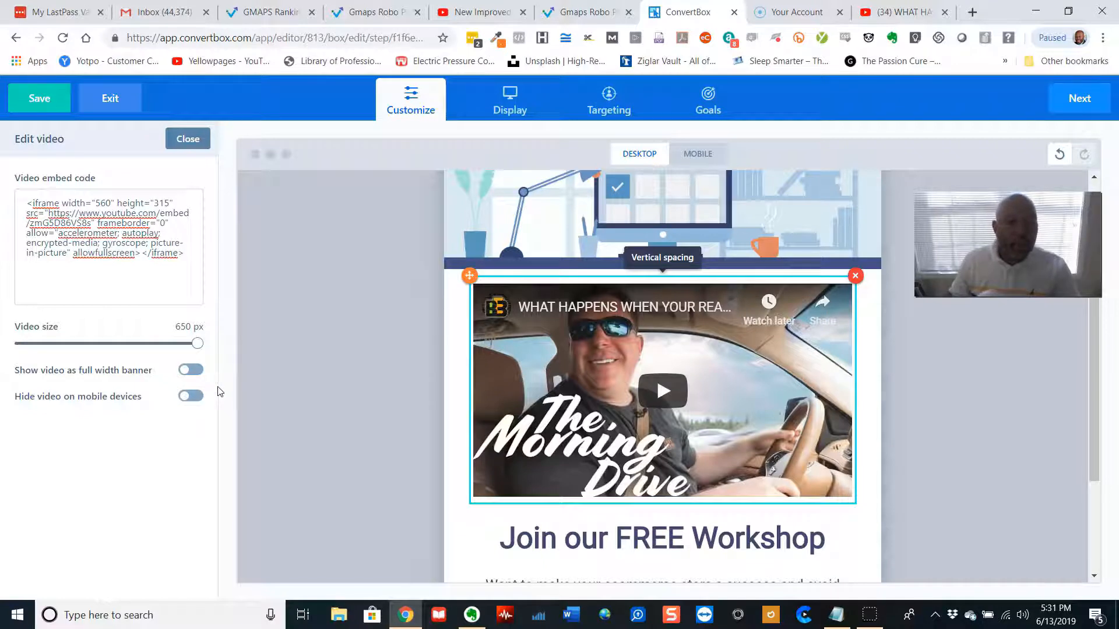
click(188, 373)
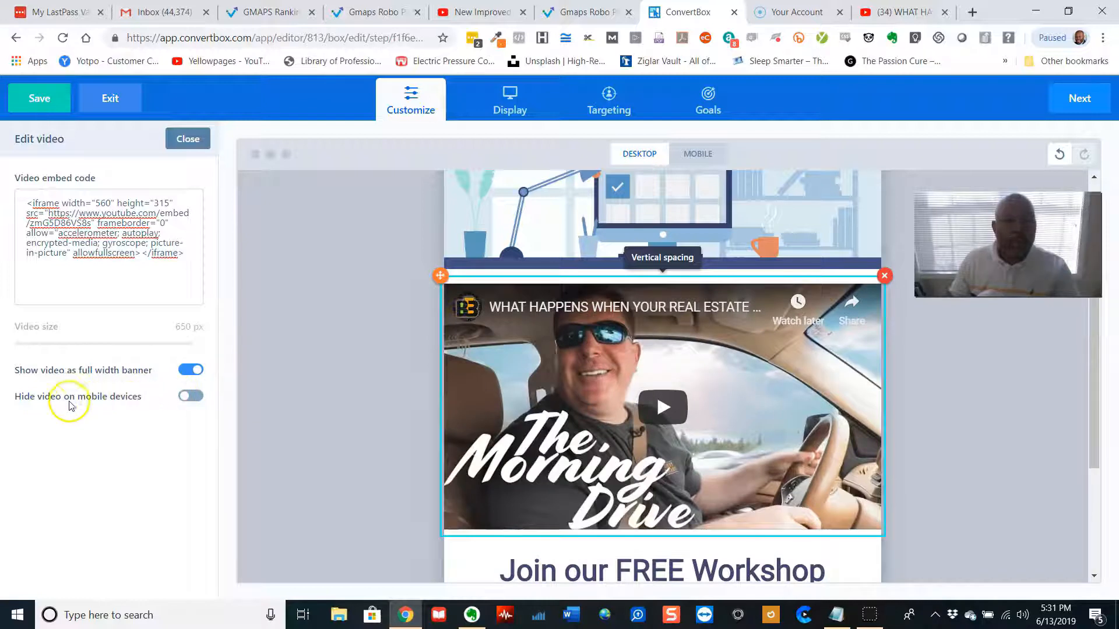
Delete the illustration image above the video
click(183, 402)
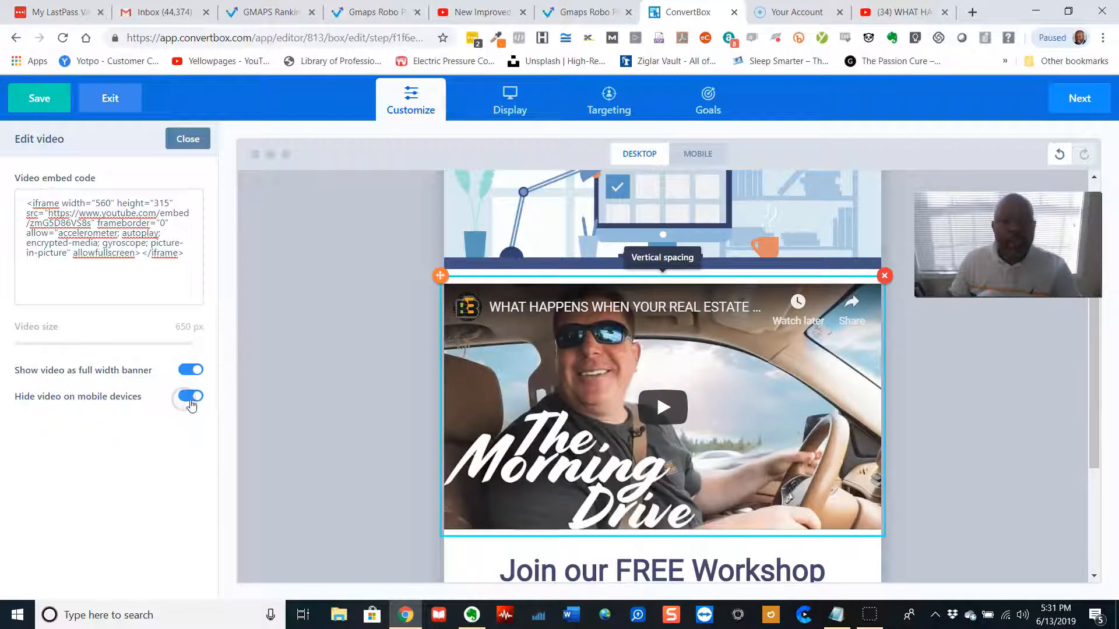
scroll(411, 390, up, 3)
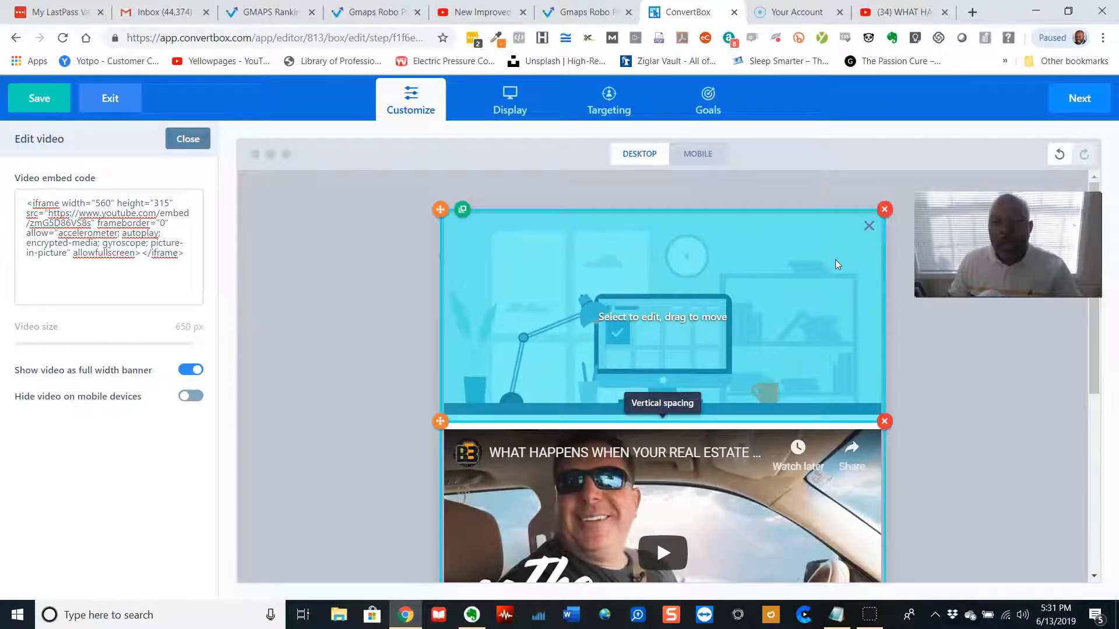
click(884, 211)
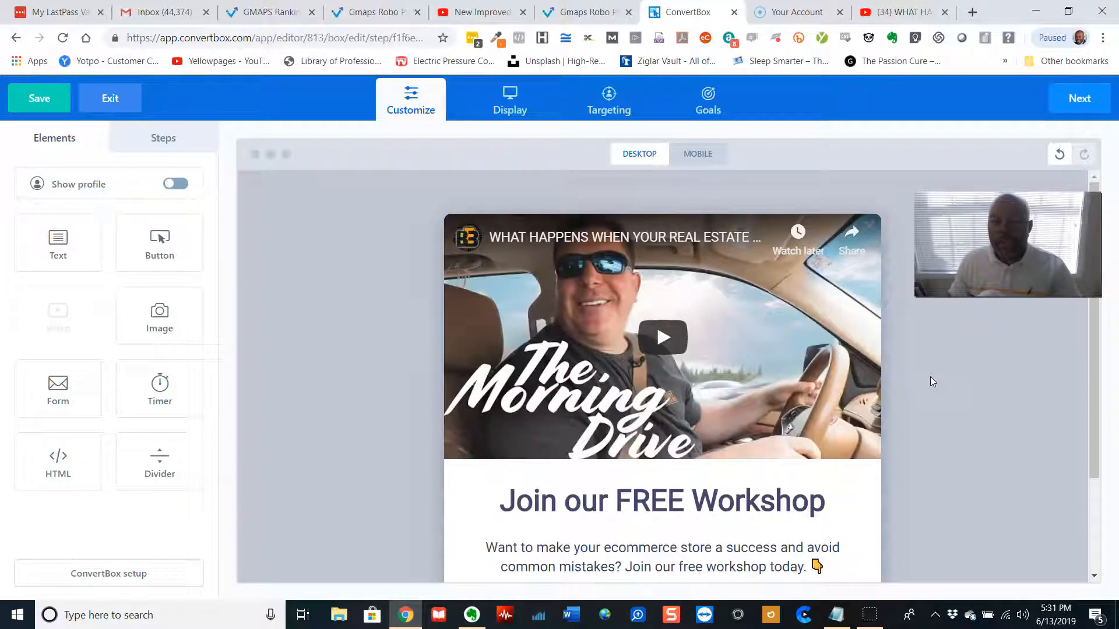
Add an Image element between the Join our FREE Workshop heading and the description text
scroll(930, 376, down, 1)
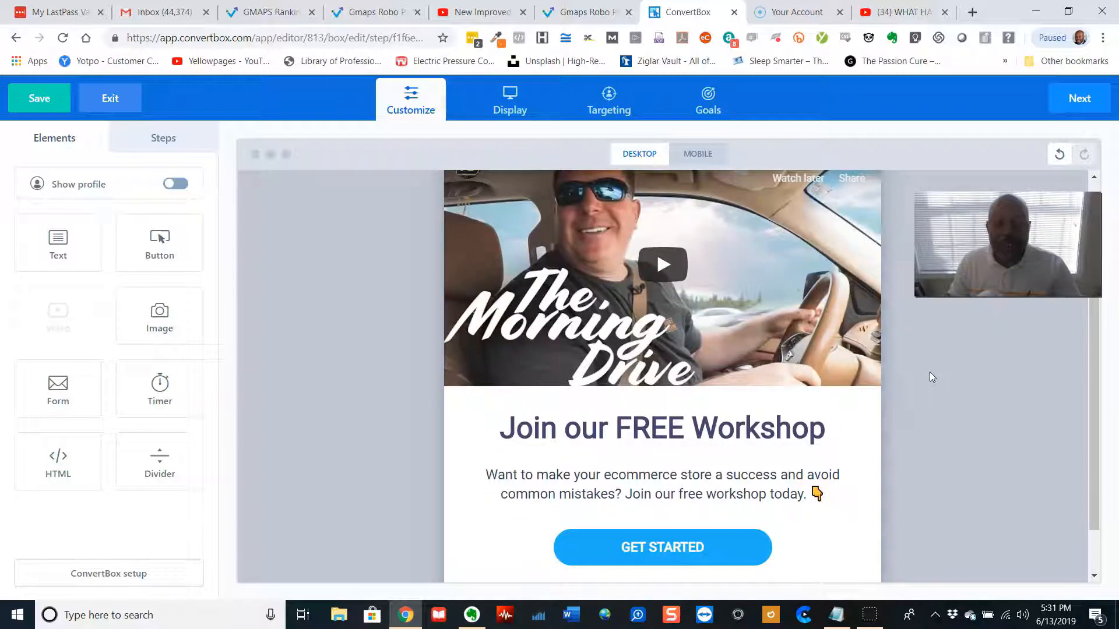
click(260, 391)
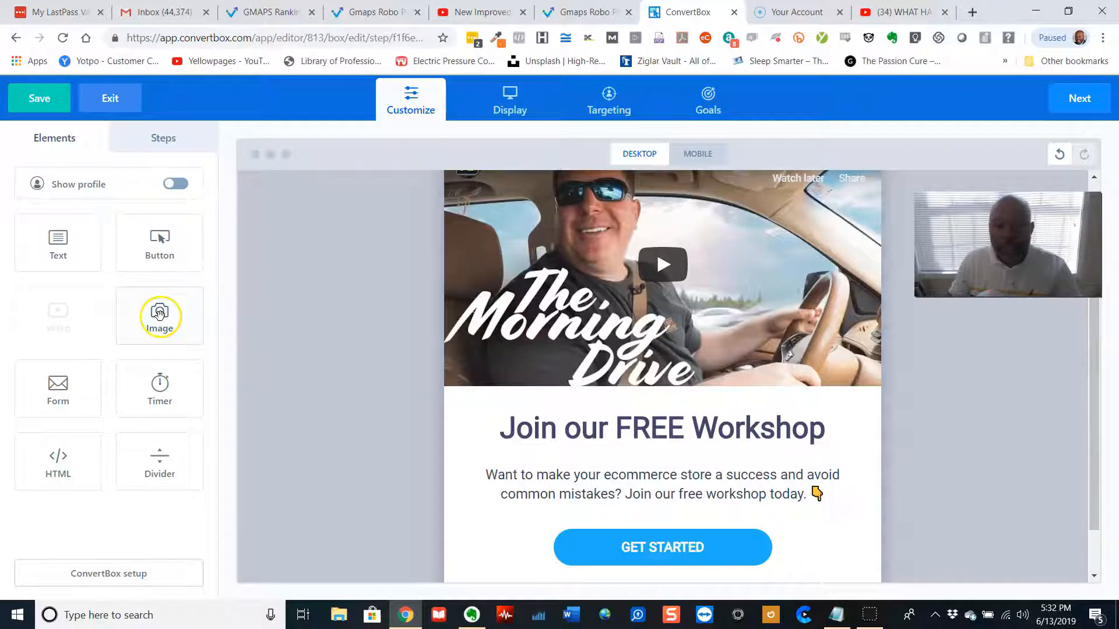
drag(169, 319, 699, 487)
scroll(780, 489, down, 4)
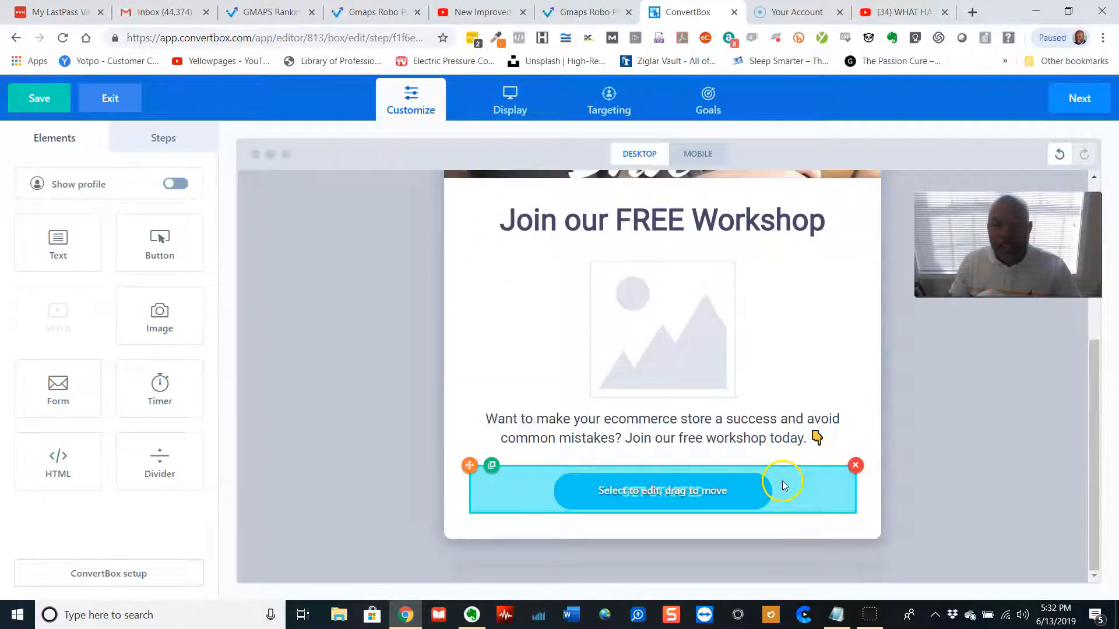
Pick back-pain.png from the image library for the new image
click(657, 336)
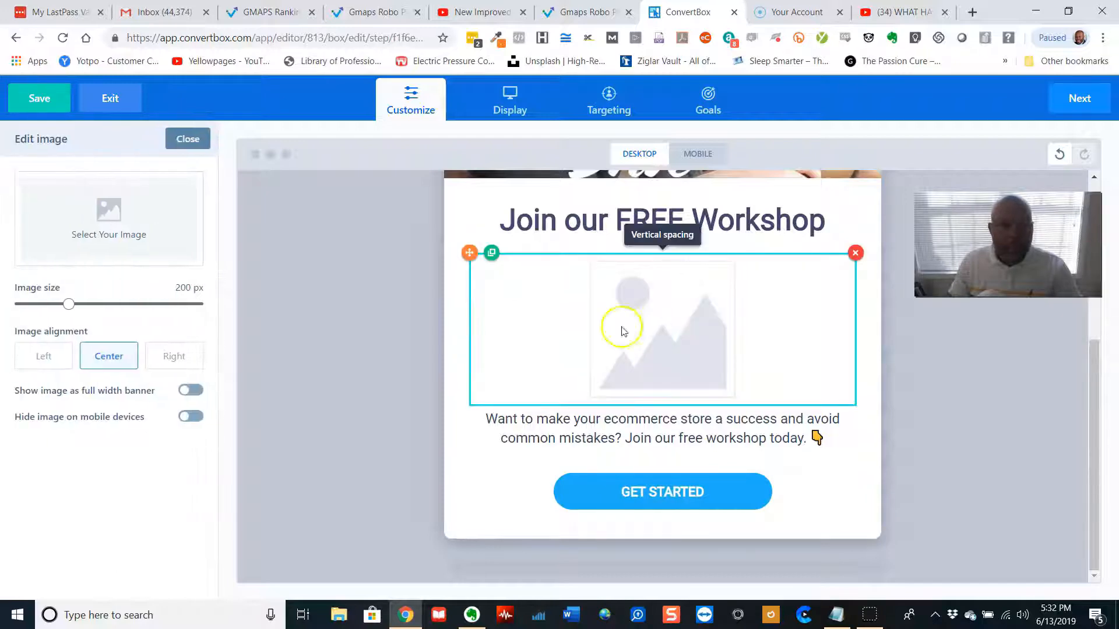
click(108, 211)
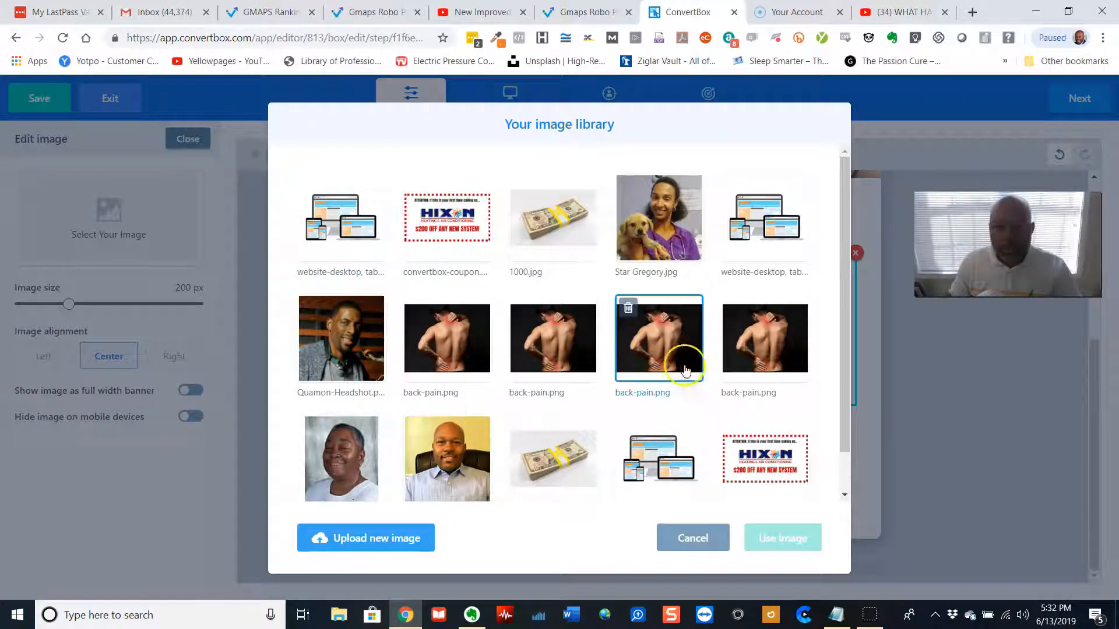
click(558, 354)
click(796, 541)
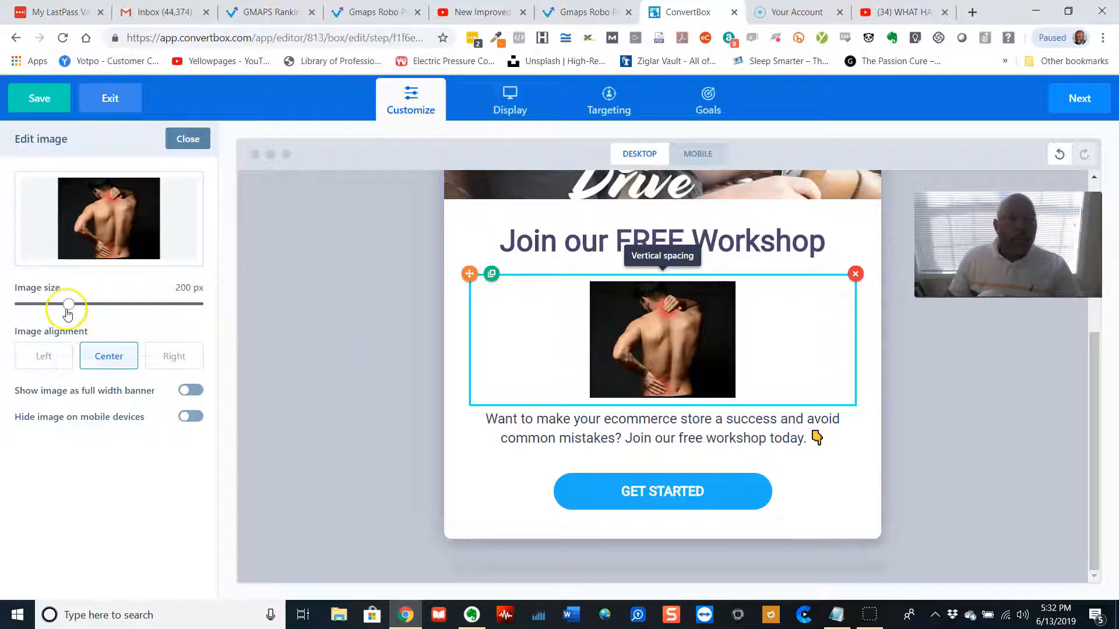
Set the image size to 600 px and show the image as a full-width banner
drag(69, 303, 229, 344)
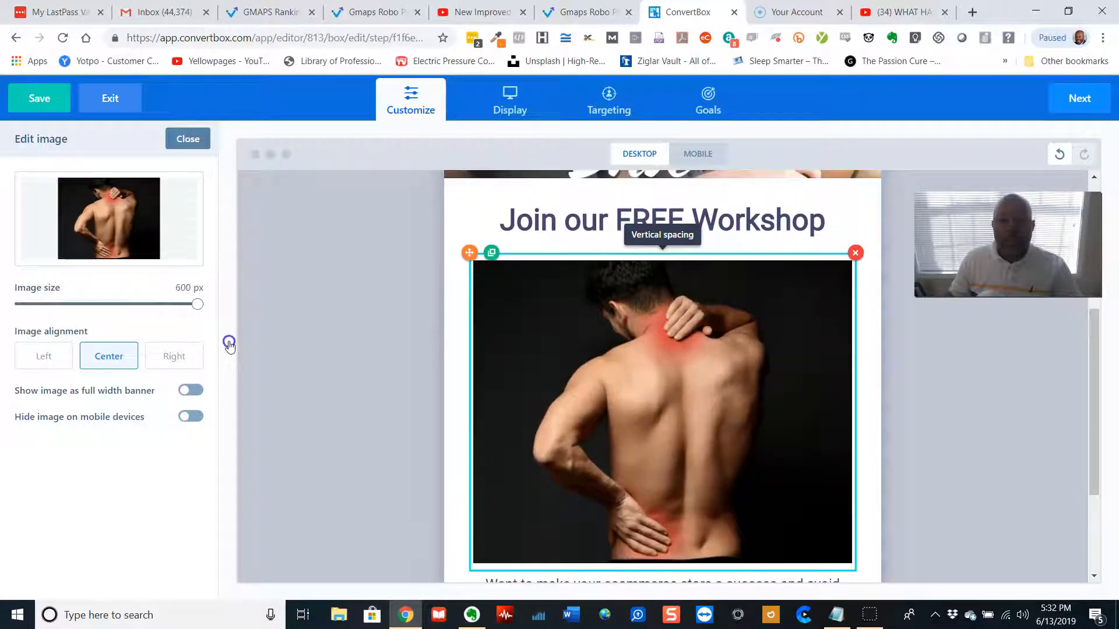
click(186, 392)
click(274, 383)
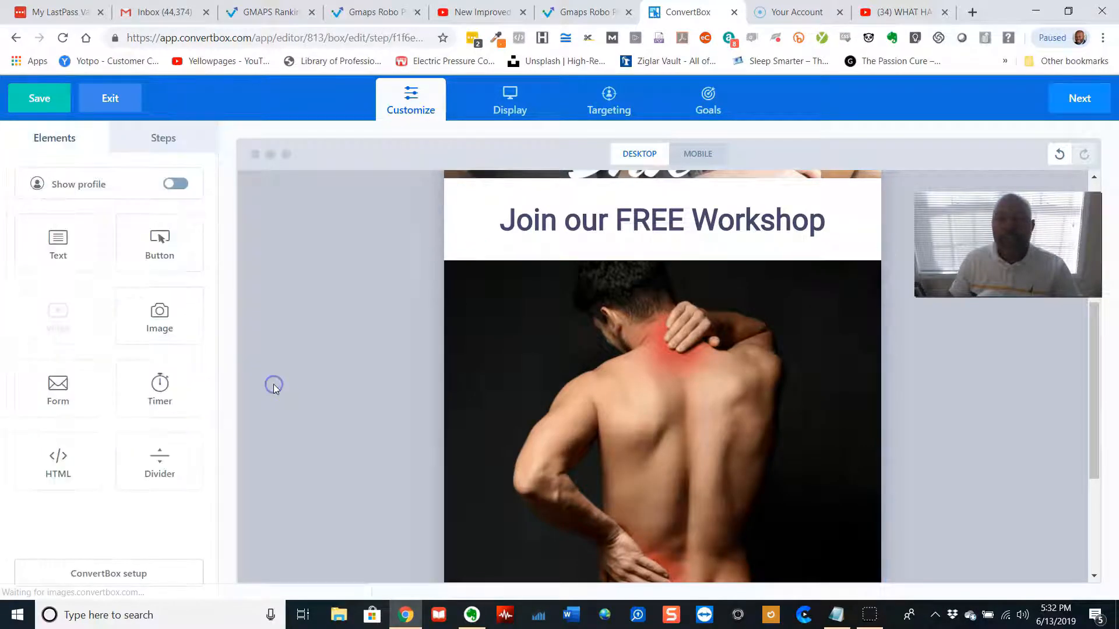
Delete the back-pain image below the heading
scroll(295, 386, down, 5)
scroll(296, 386, up, 8)
scroll(295, 385, up, 3)
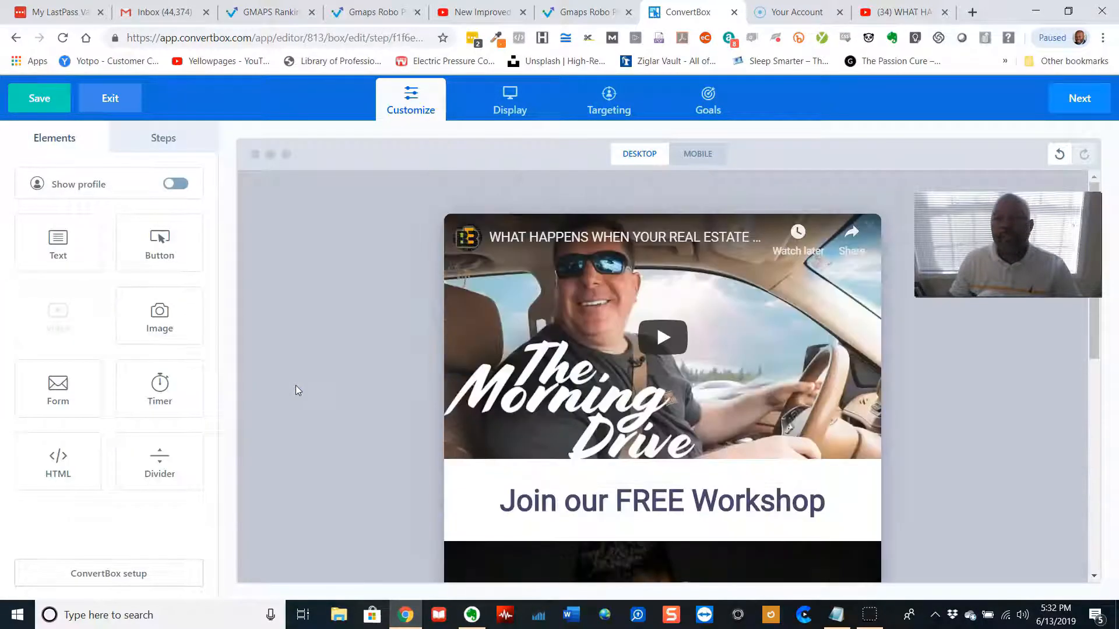
scroll(296, 385, down, 6)
scroll(296, 386, up, 6)
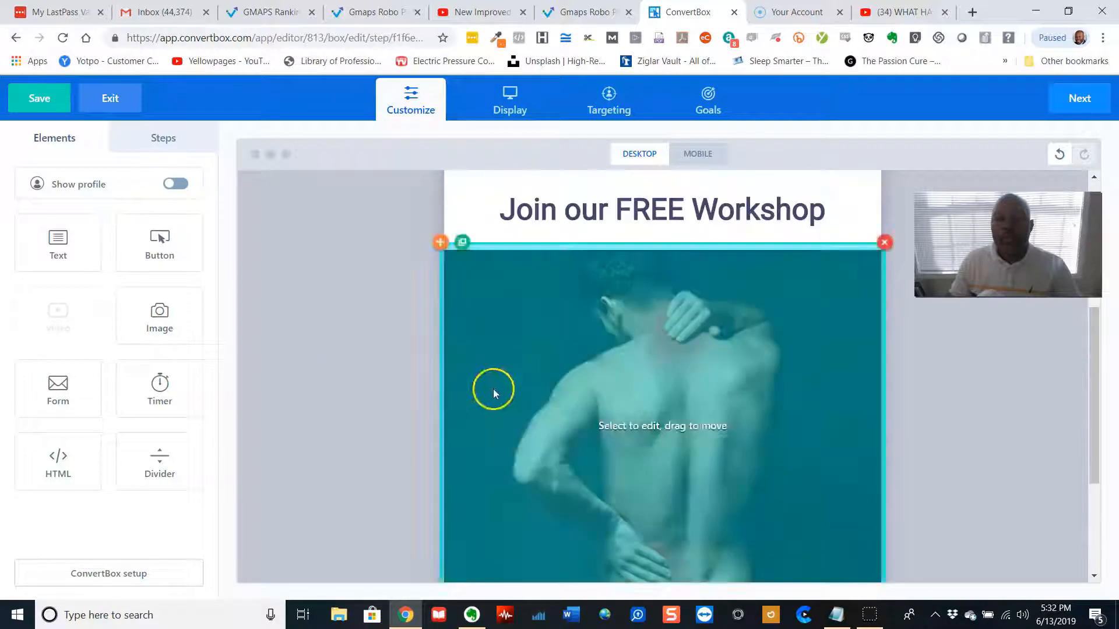
click(493, 389)
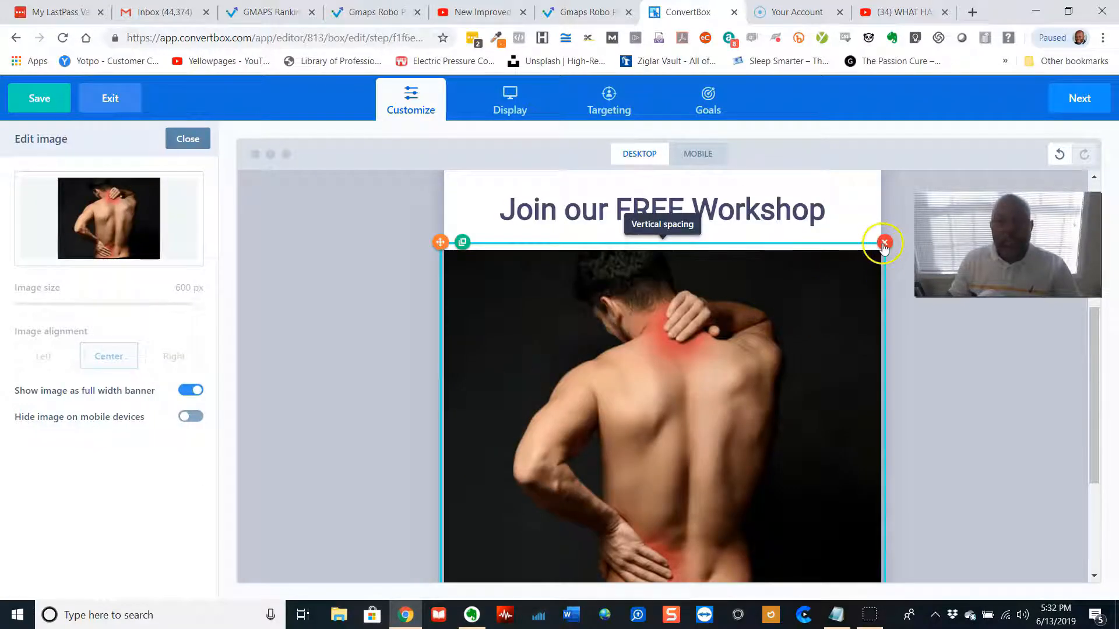
click(884, 243)
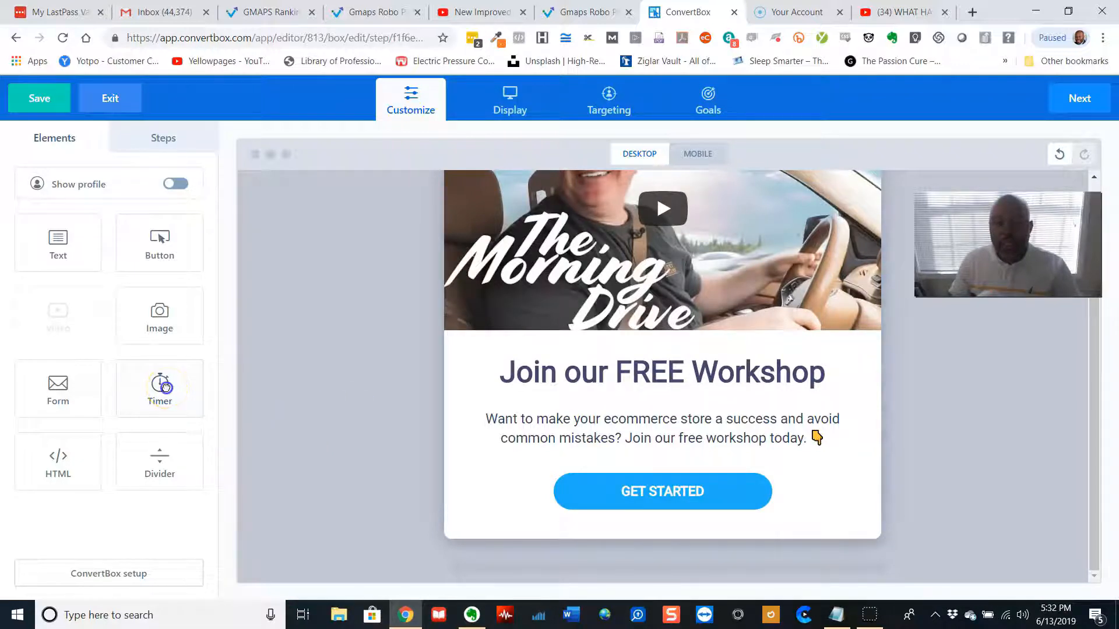
Add a countdown Timer below the Get Started button and set its countdown size to Large
drag(166, 388, 673, 491)
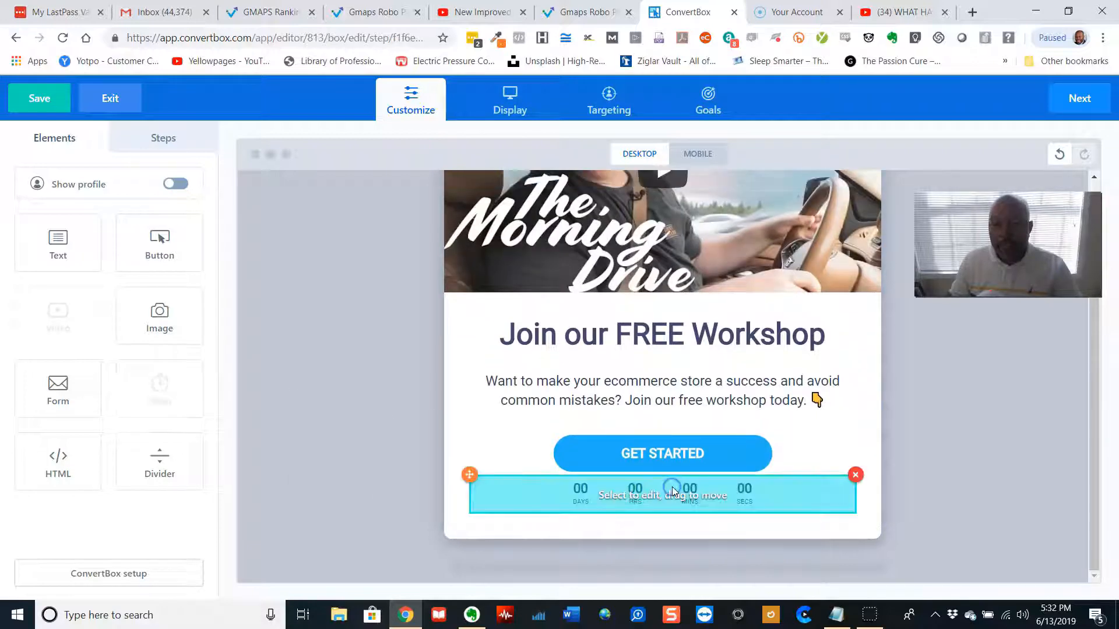
click(762, 491)
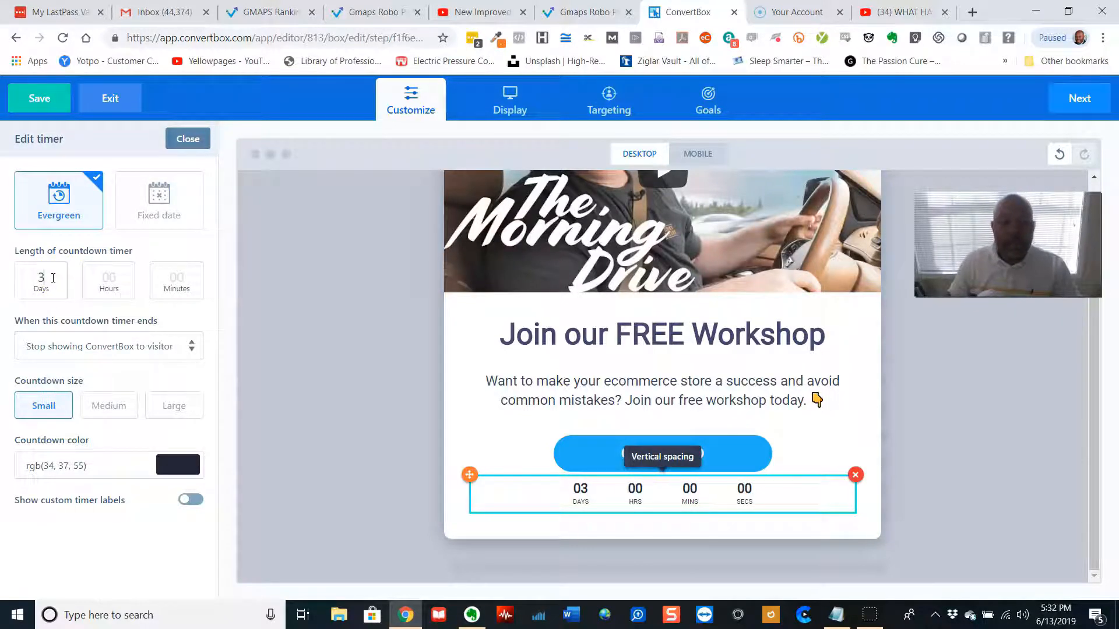
click(324, 336)
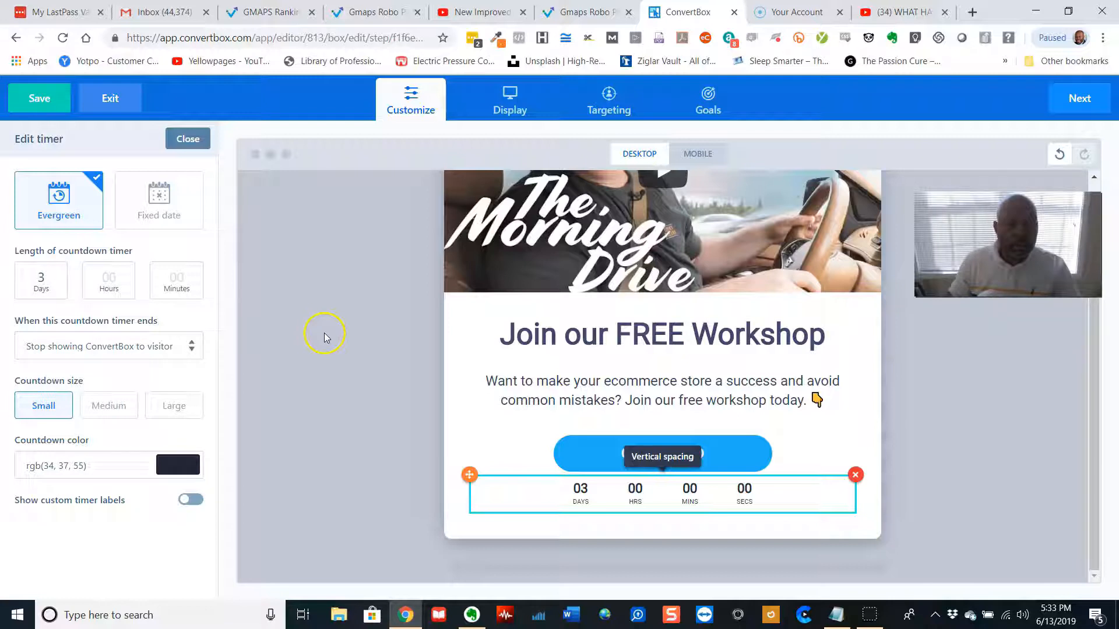
click(123, 407)
click(181, 403)
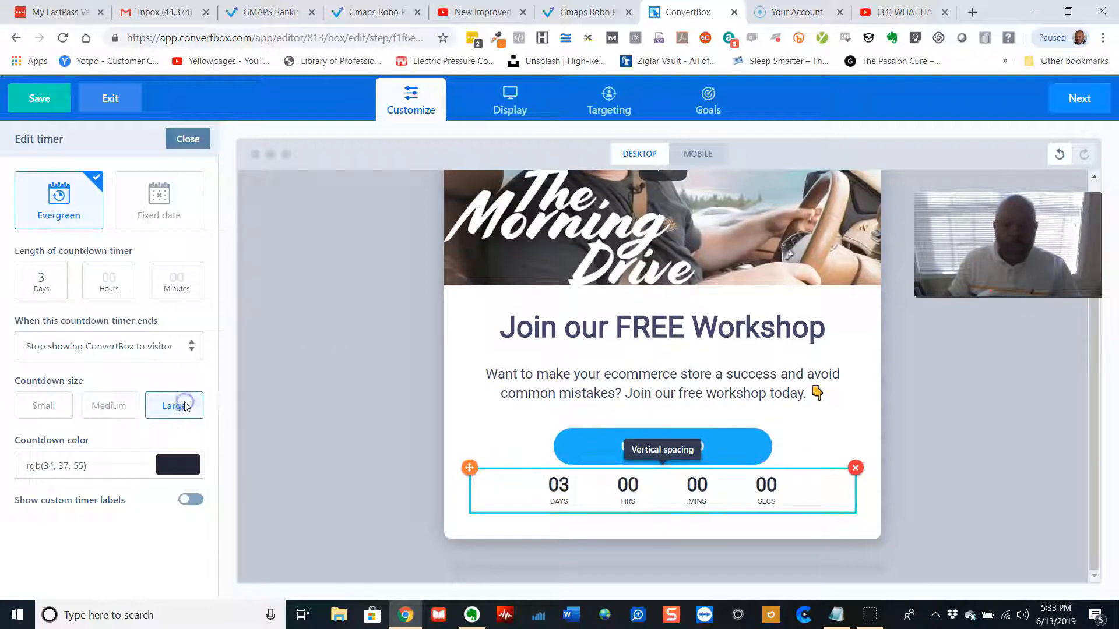
Set the countdown colour to red, #f6032a
click(175, 464)
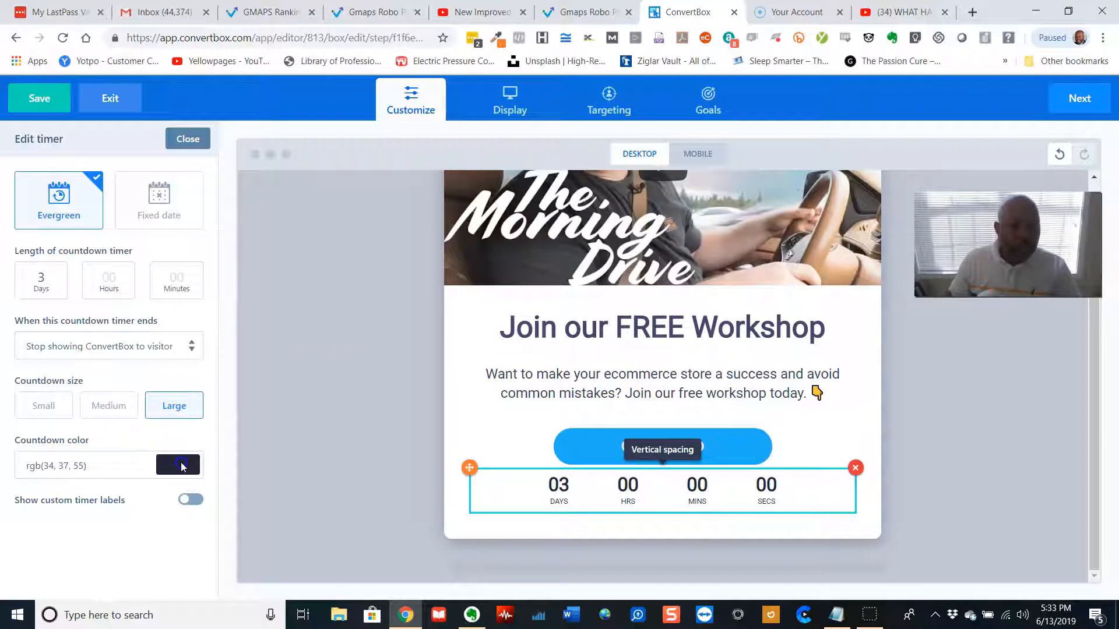
scroll(140, 473, down, 3)
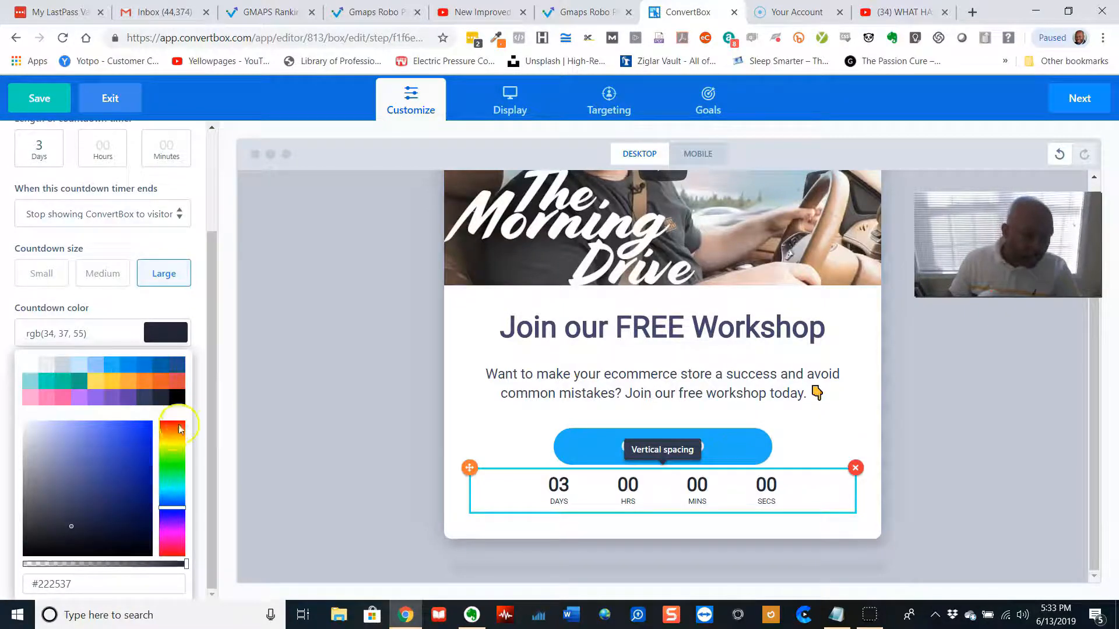
click(173, 551)
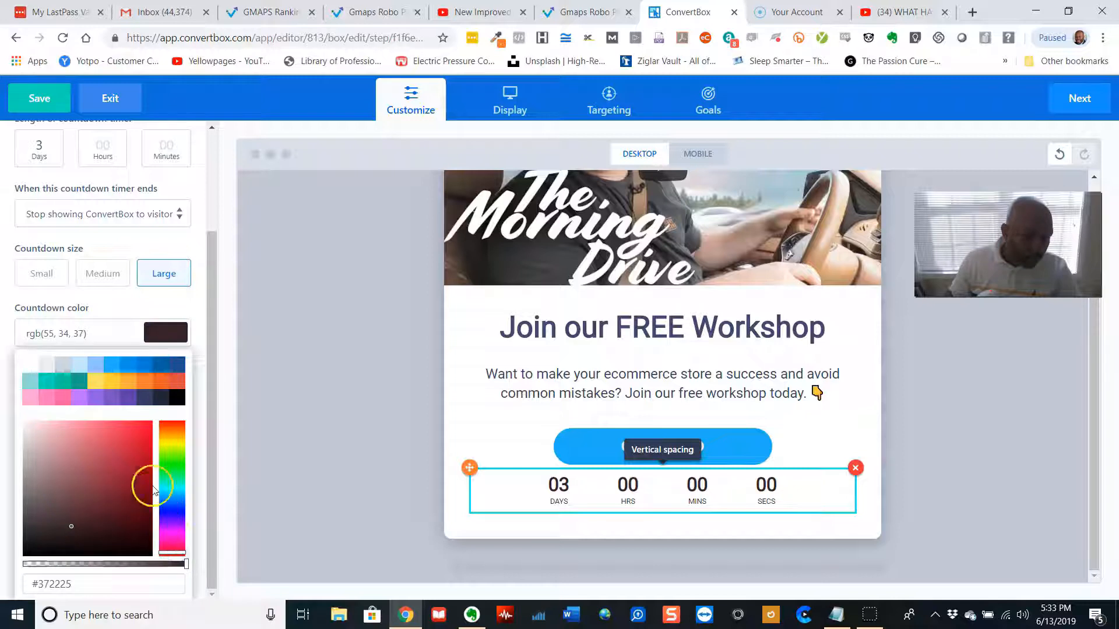
click(151, 427)
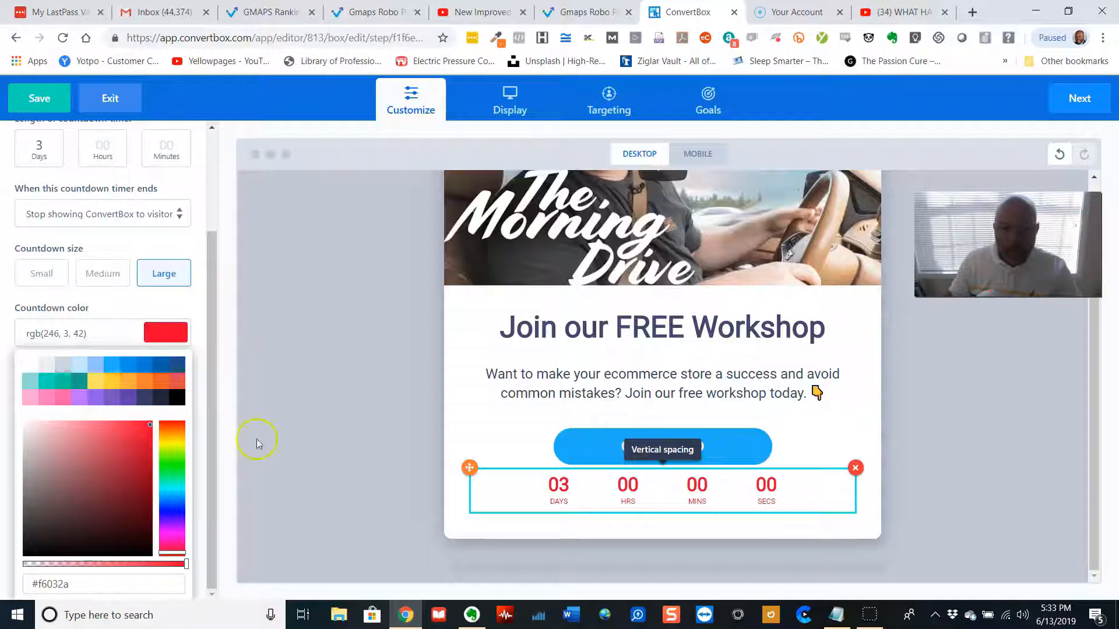
click(335, 430)
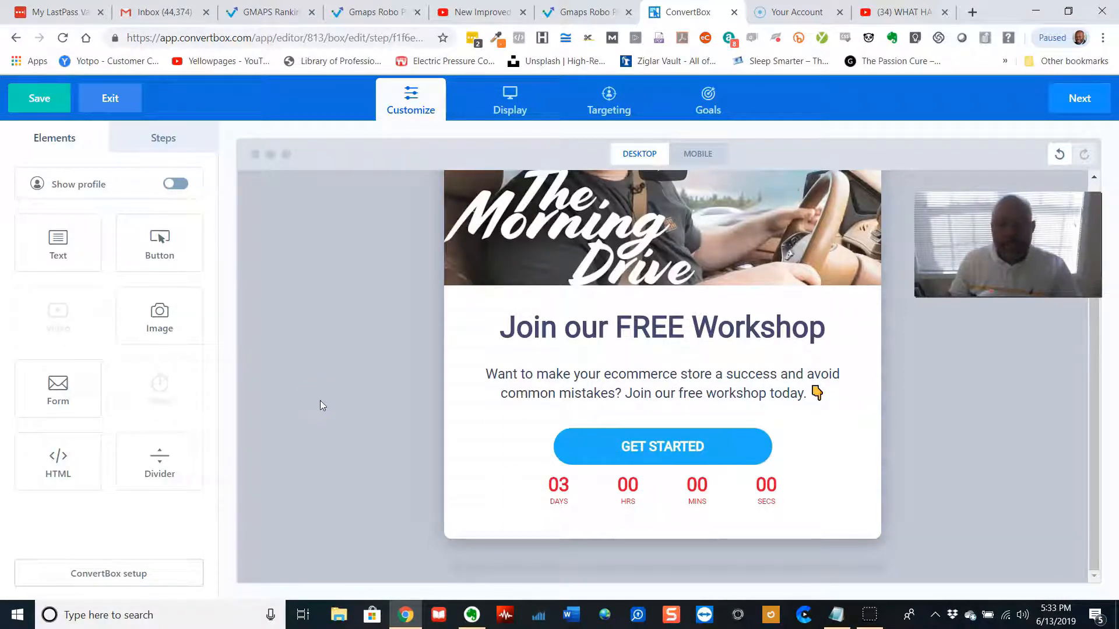
Duplicate the Get Started button twice
click(704, 451)
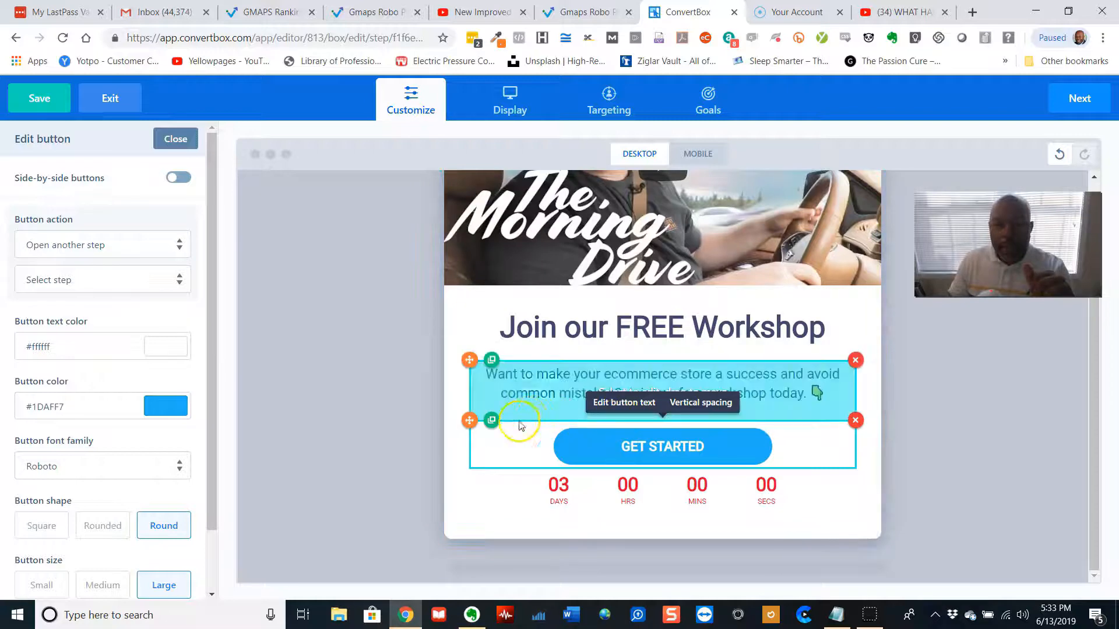
click(491, 420)
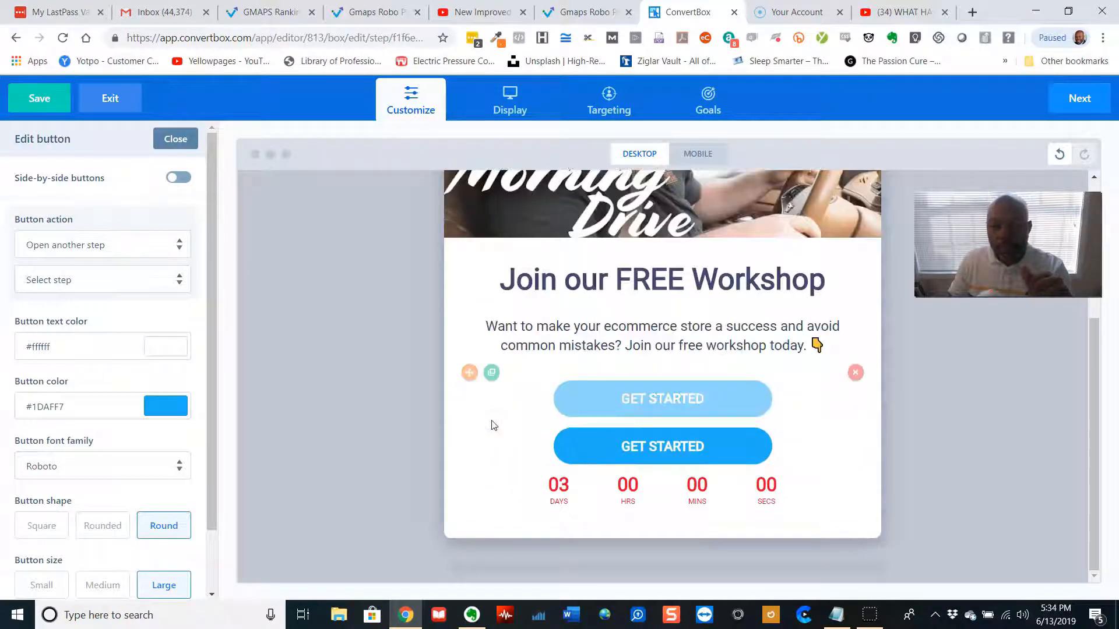
click(492, 373)
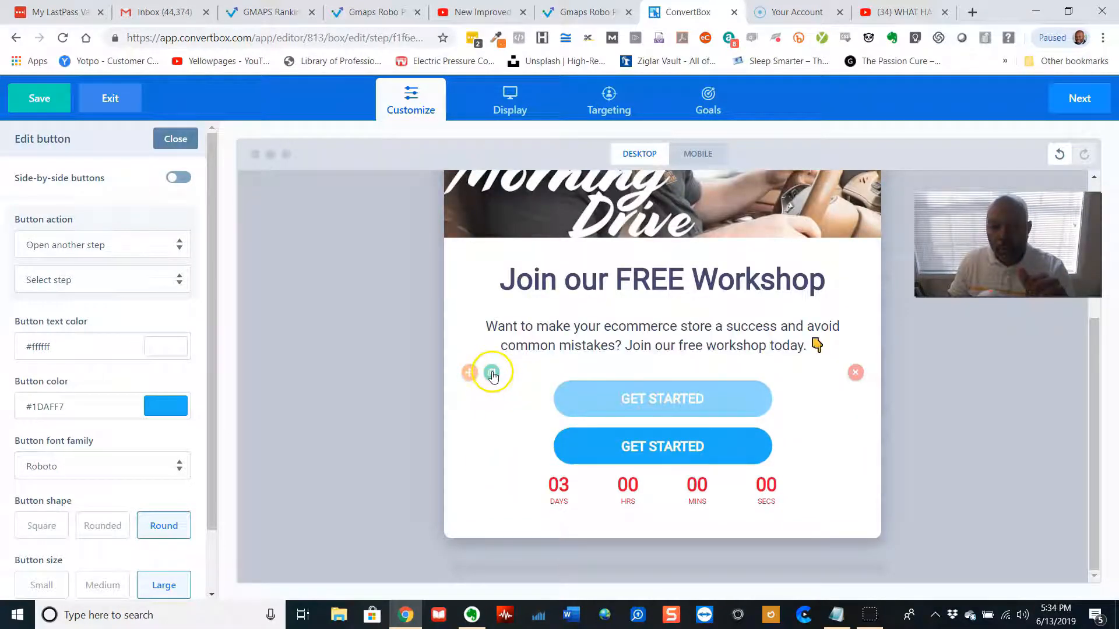
Change the top button's text to CHOICE # 1
click(685, 357)
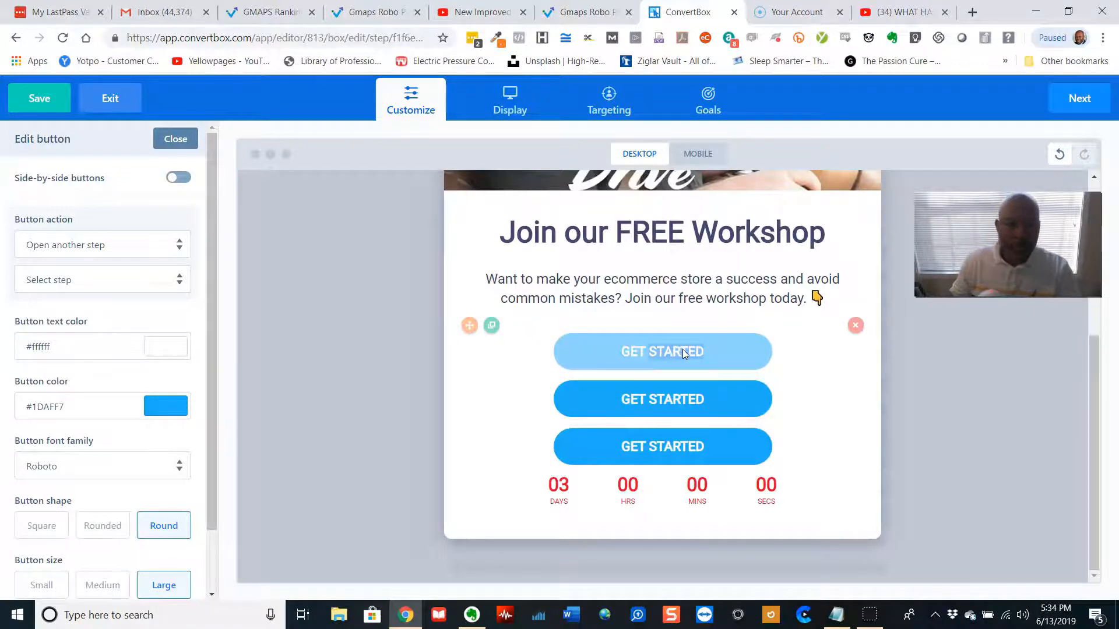
click(644, 348)
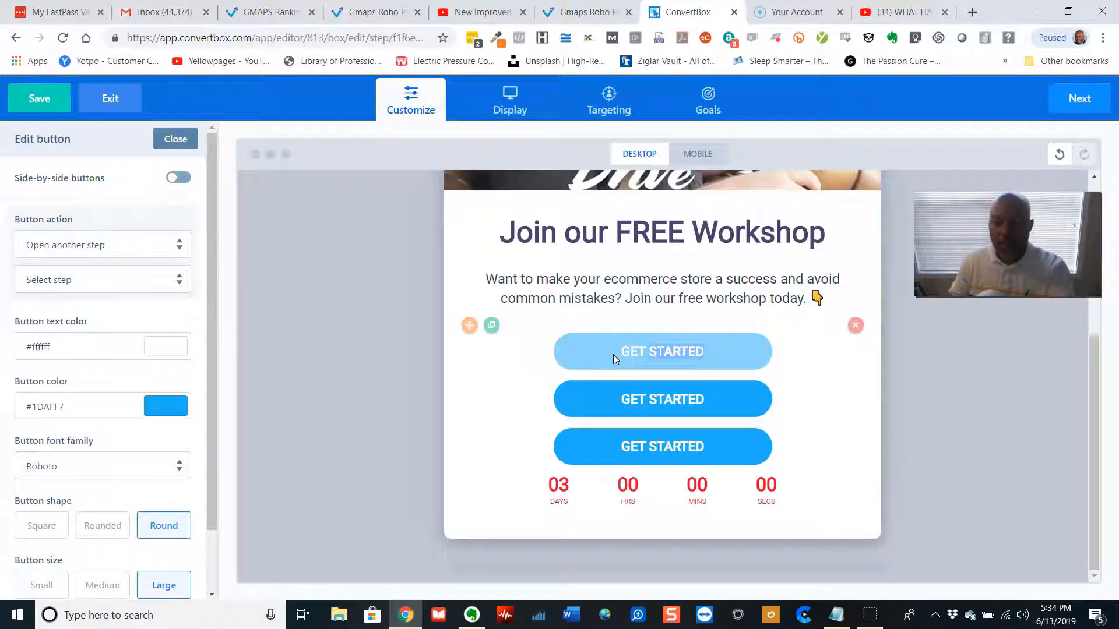
key(BackSpace)
key(BackSpace)
key(BackSpace)
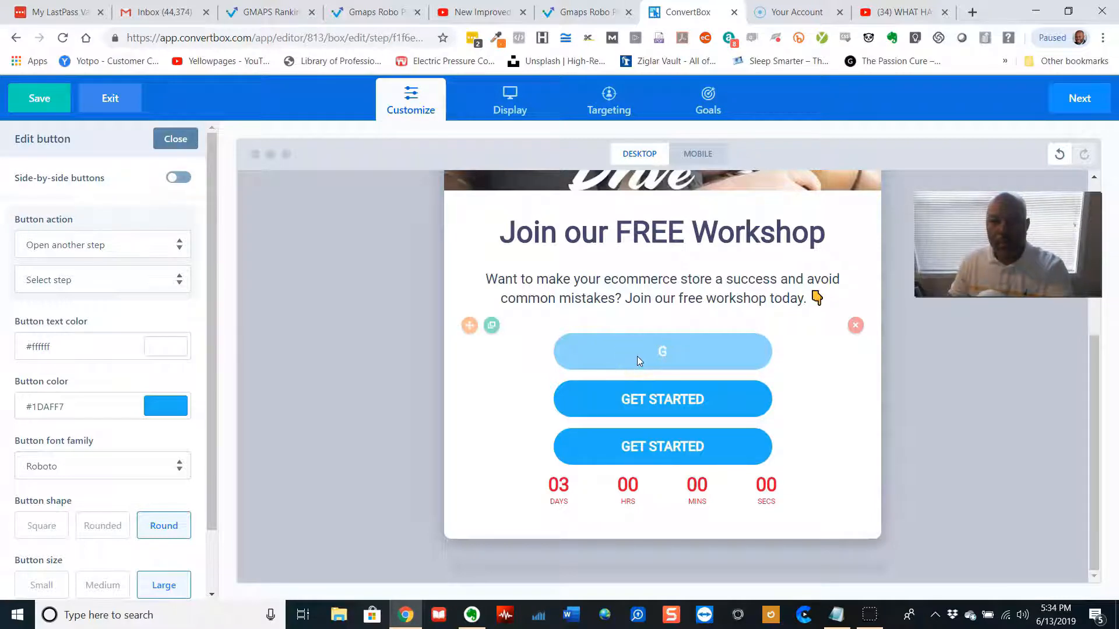
key(BackSpace)
key(Caps_Lock)
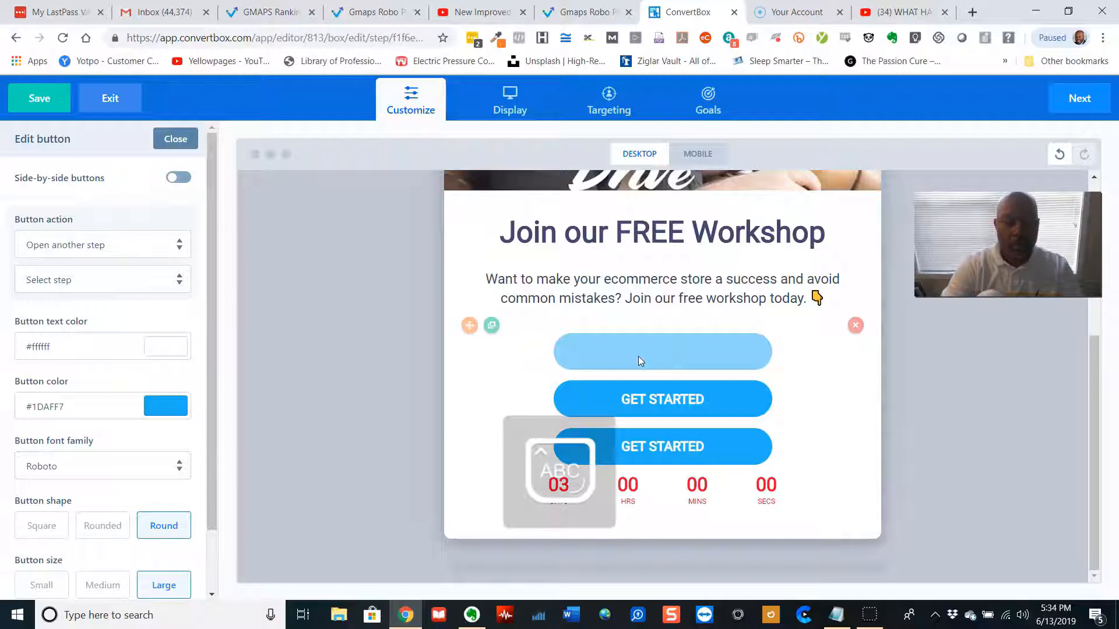
text(CHOICE)
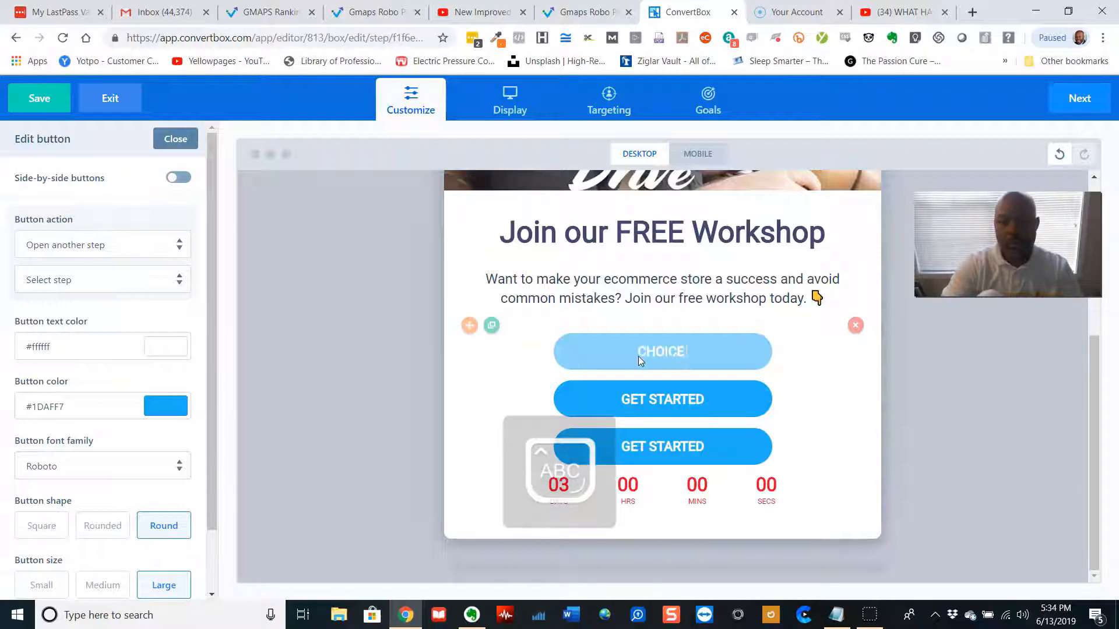
text( # 1)
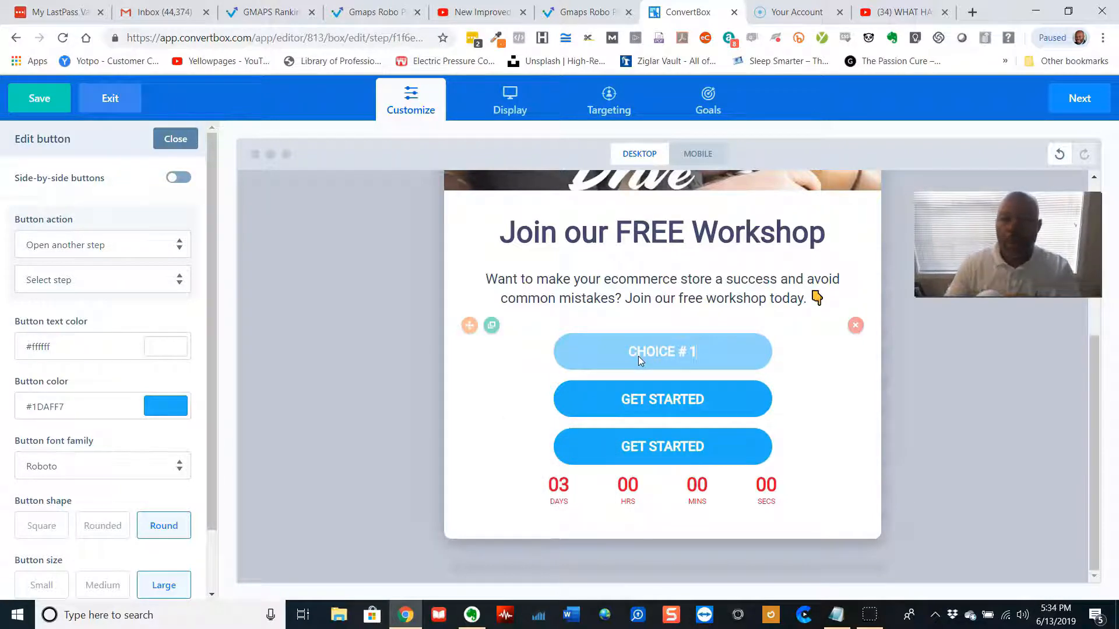
Change the second button's text to CHOICE # 2
click(674, 398)
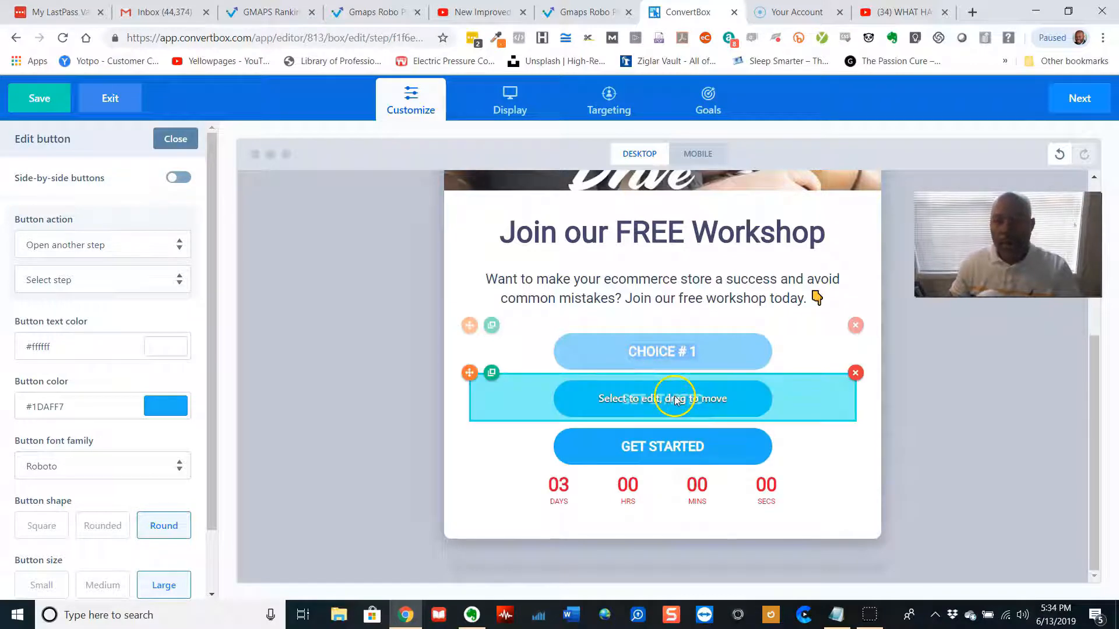
key(ctrl+a)
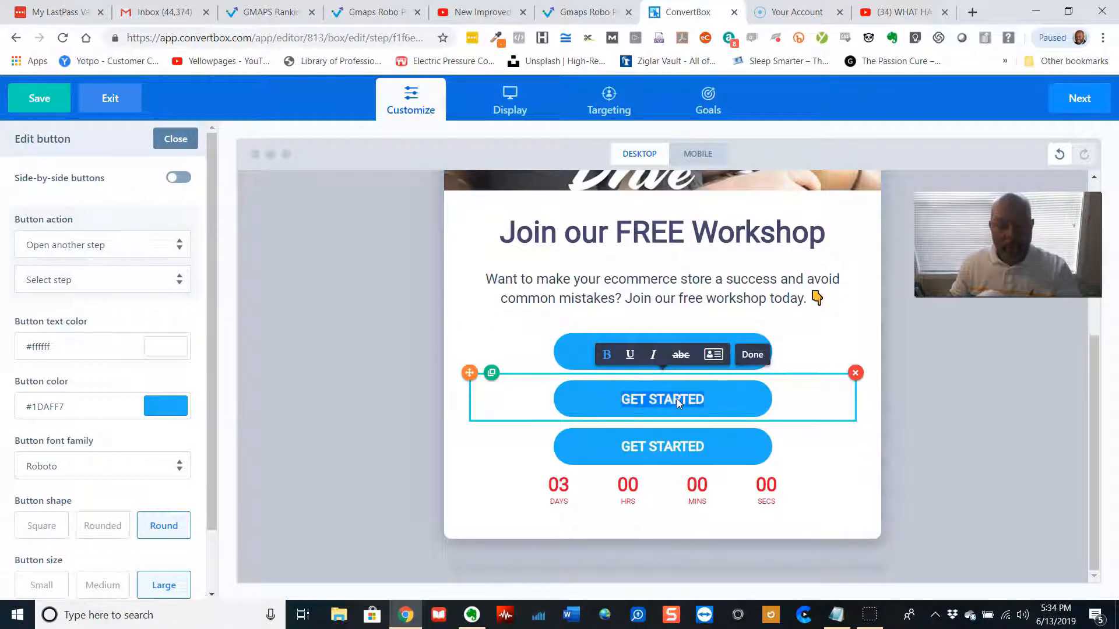
text(CHOICE # 1)
key(BackSpace)
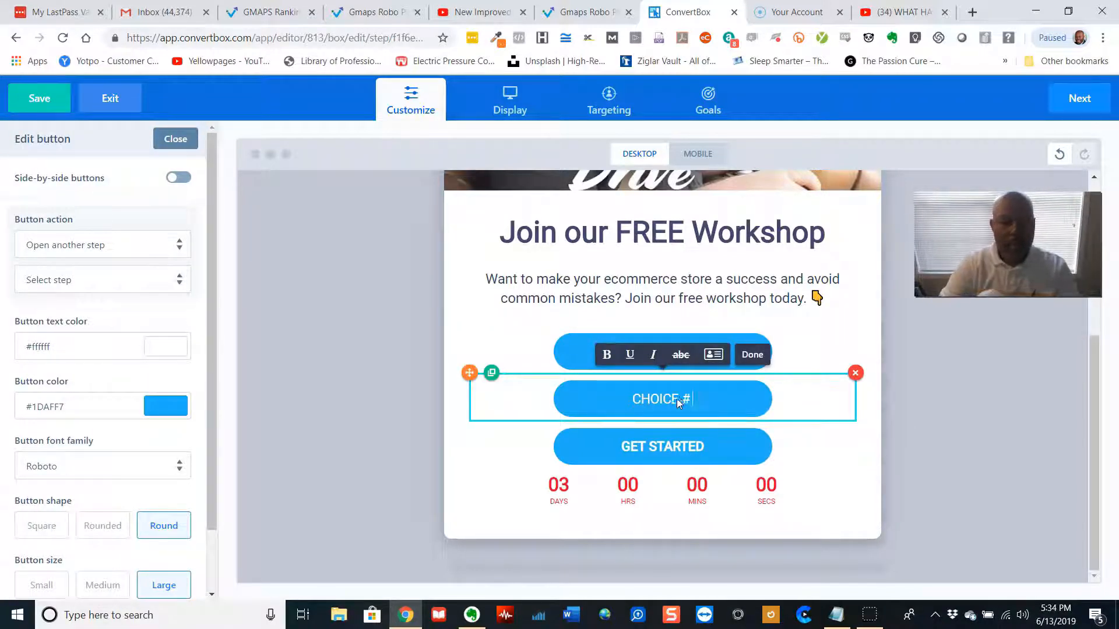
Change the third button's text to CHOICE # 3 and deselect it
click(683, 446)
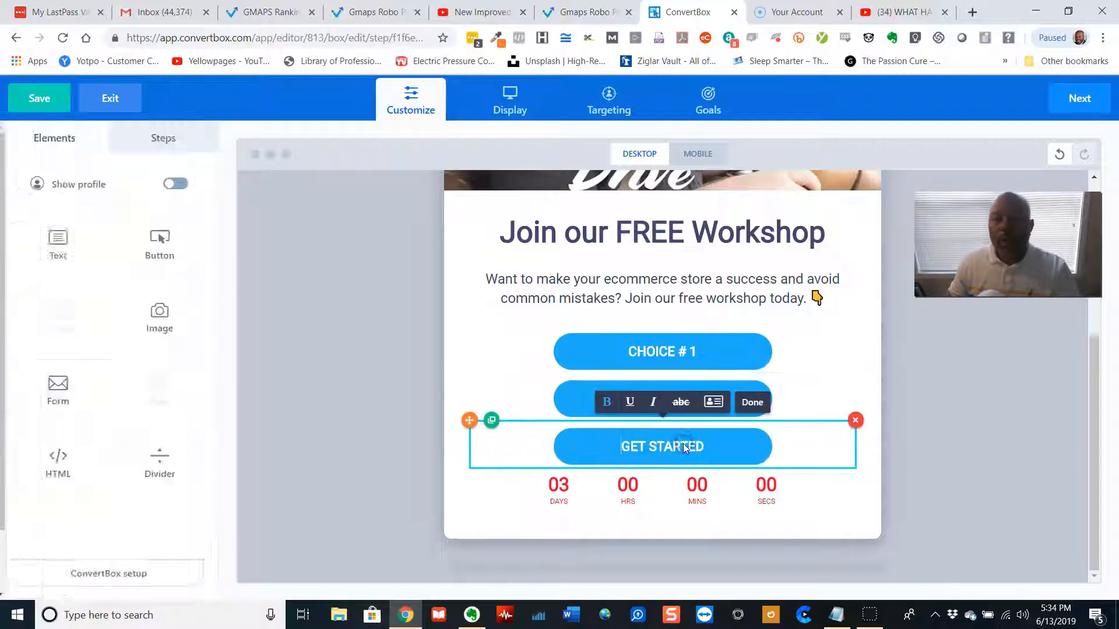
key(ctrl+a)
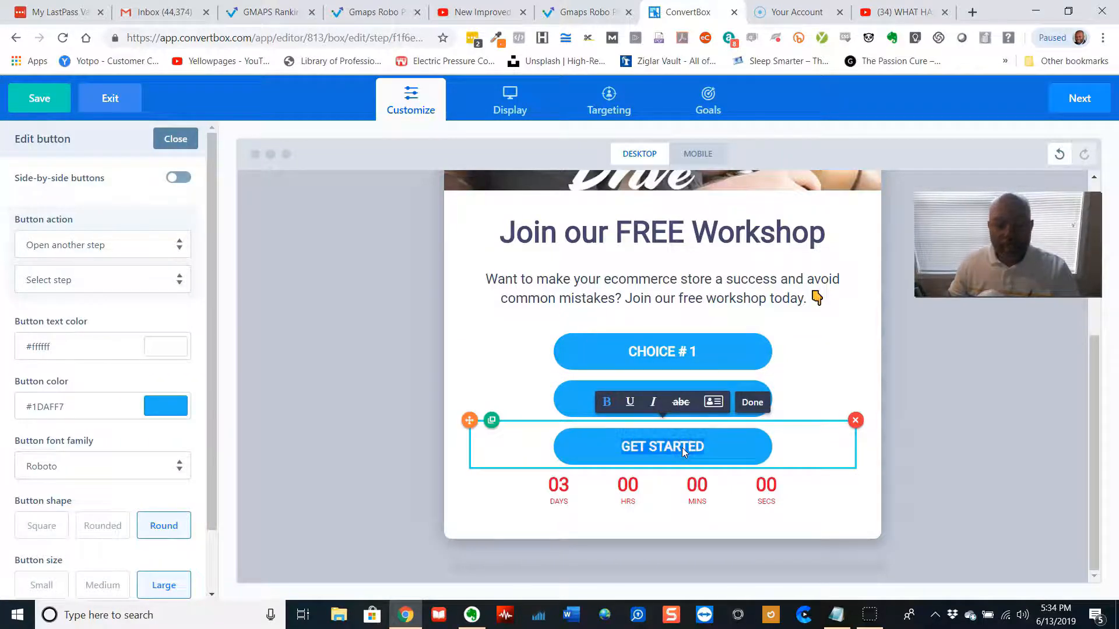
text(CHOICE # 1)
key(BackSpace)
text(3)
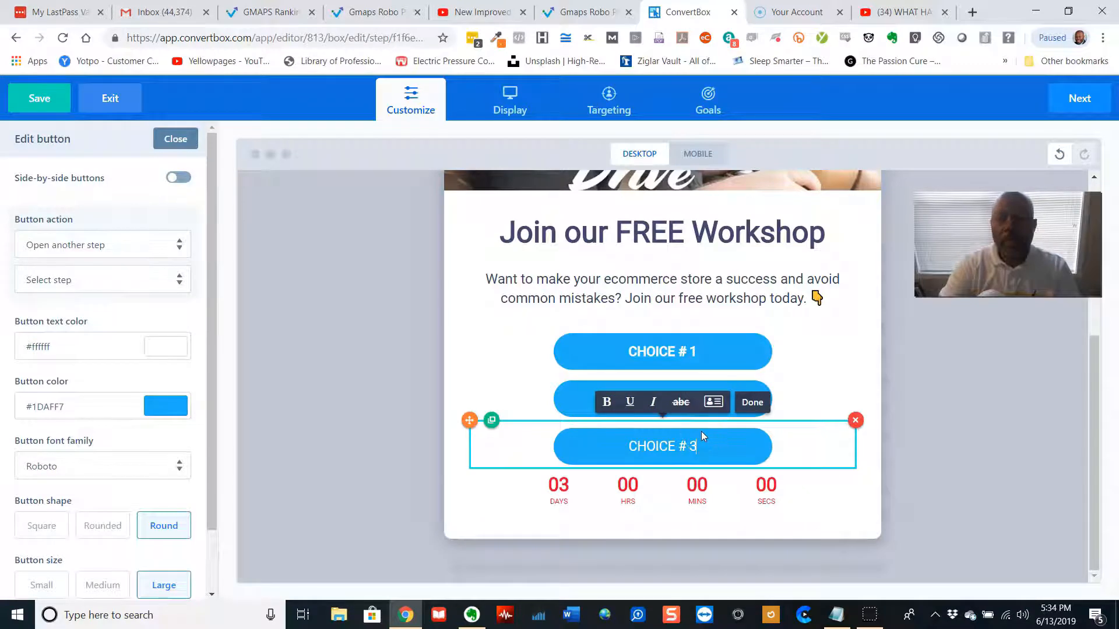
click(863, 357)
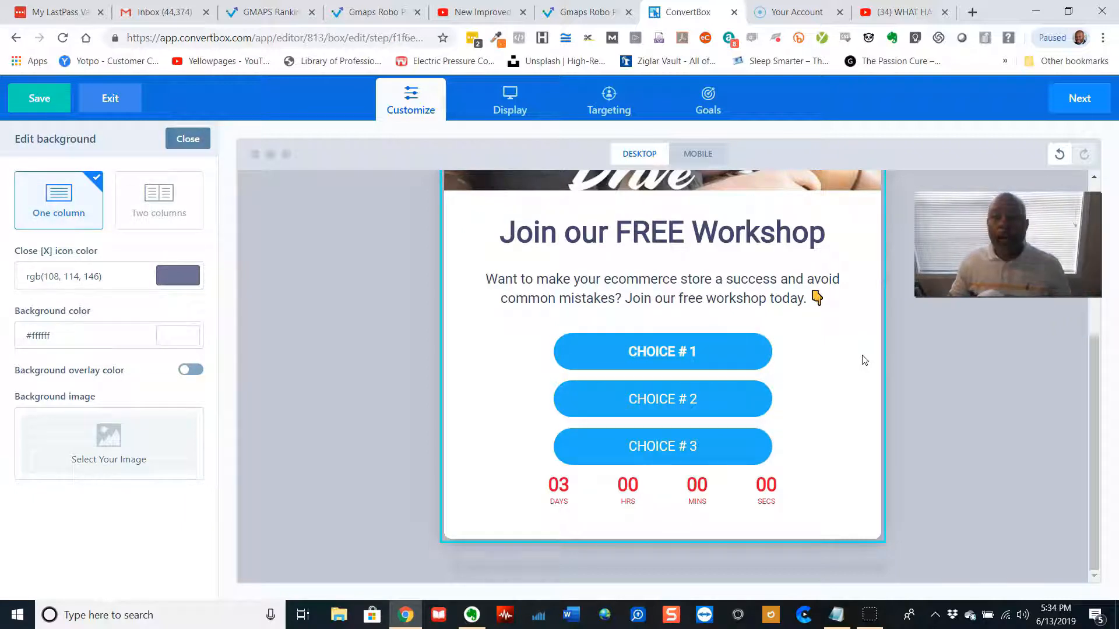
Try a two-column box layout with Right, Left and Center column alignments, returning to one column
mouse_move(851, 365)
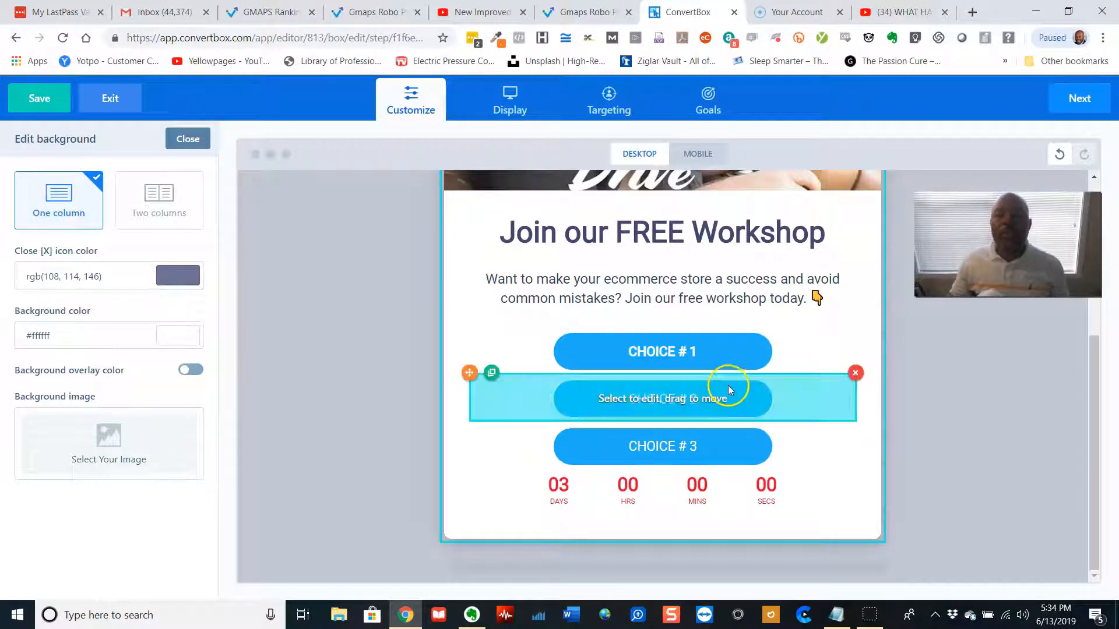
click(166, 199)
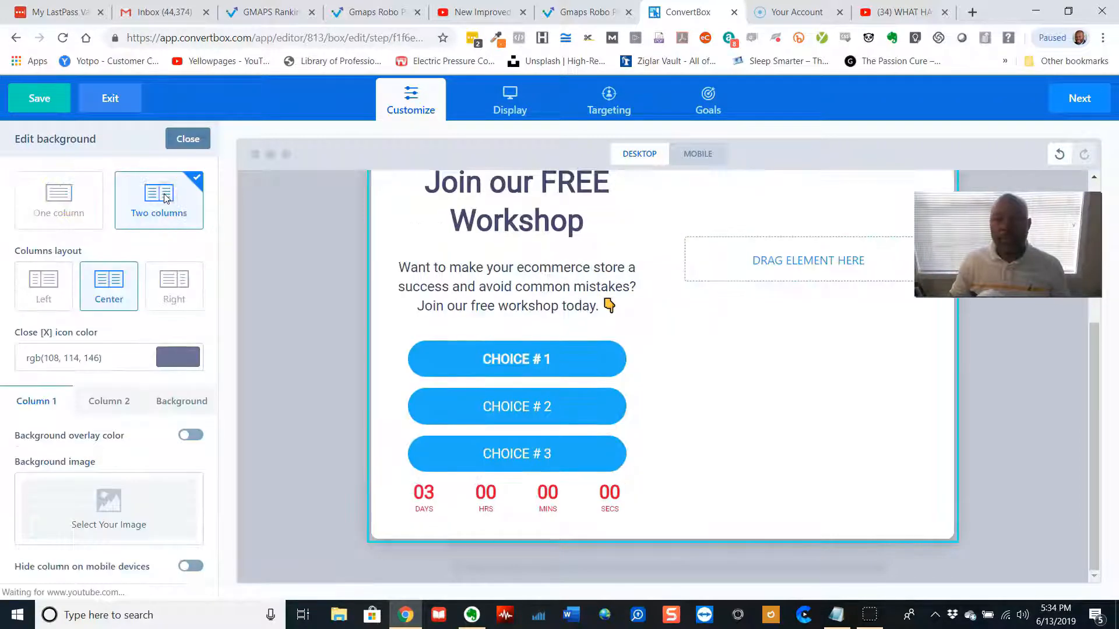
scroll(512, 430, up, 4)
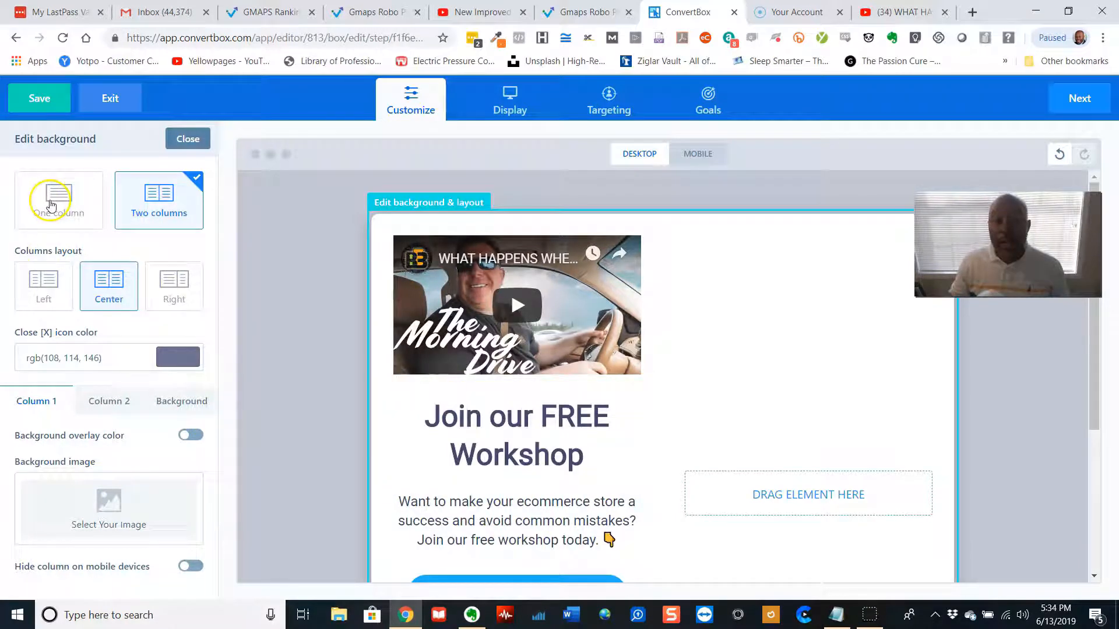
click(175, 287)
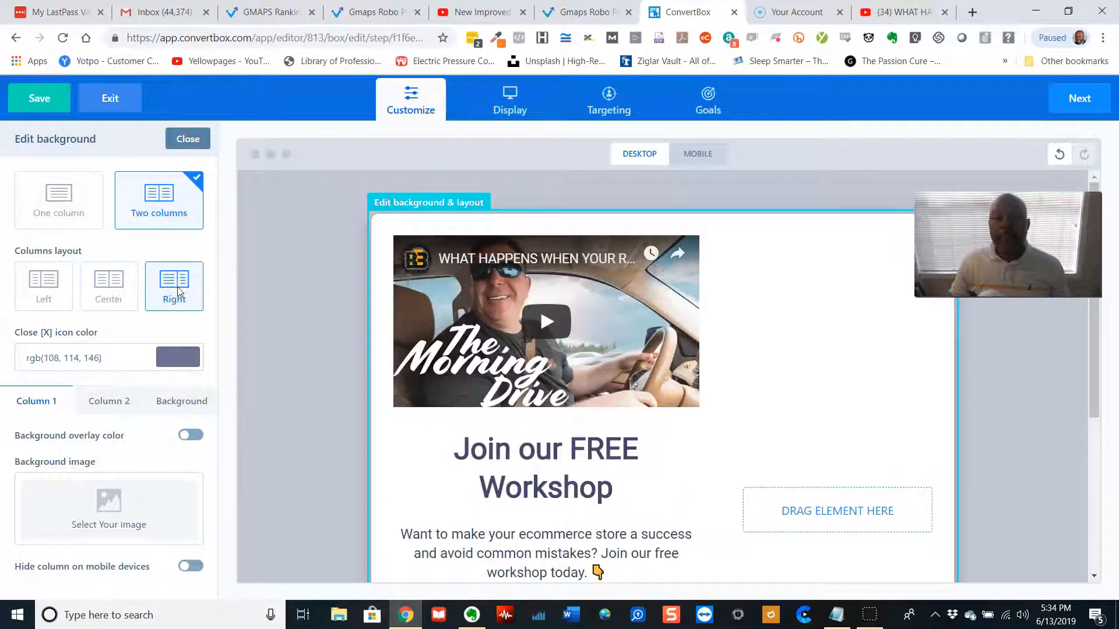
scroll(643, 407, down, 2)
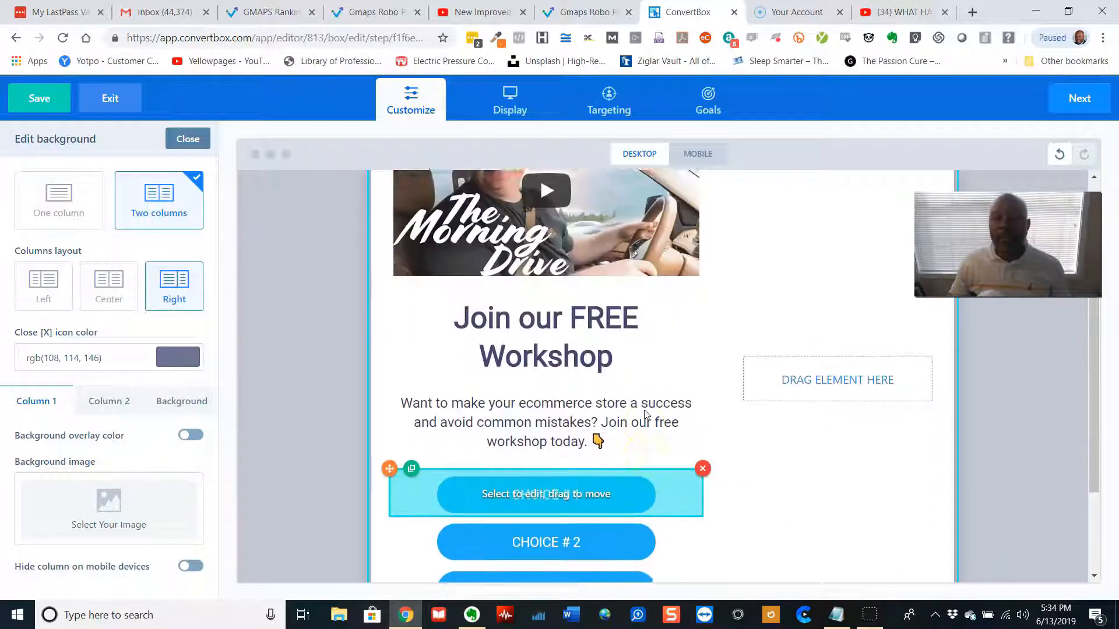
scroll(645, 415, up, 1)
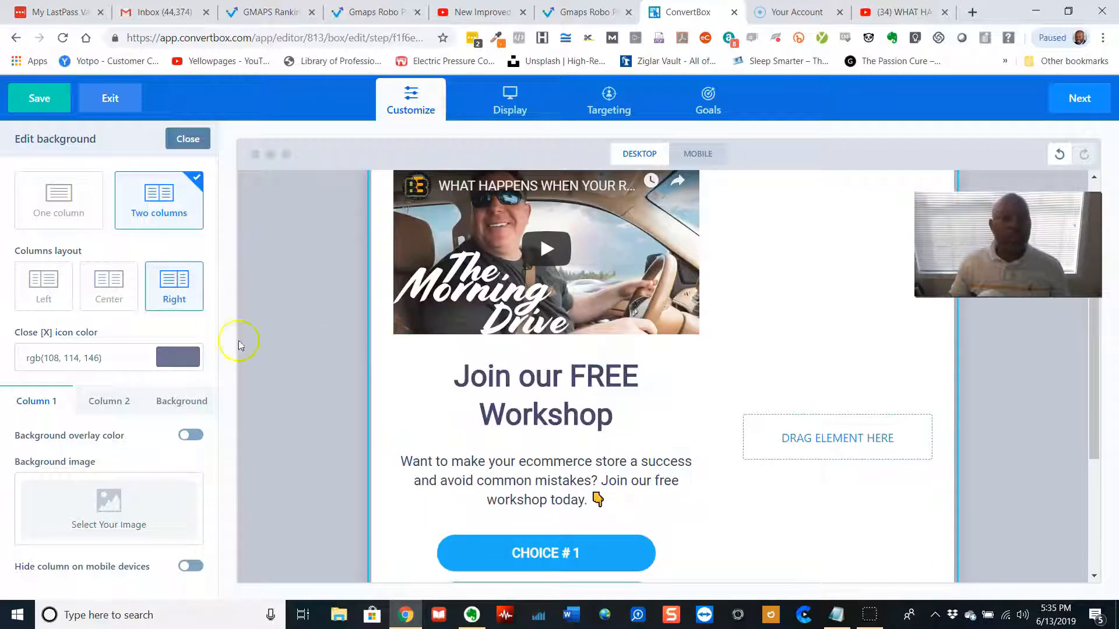
click(43, 286)
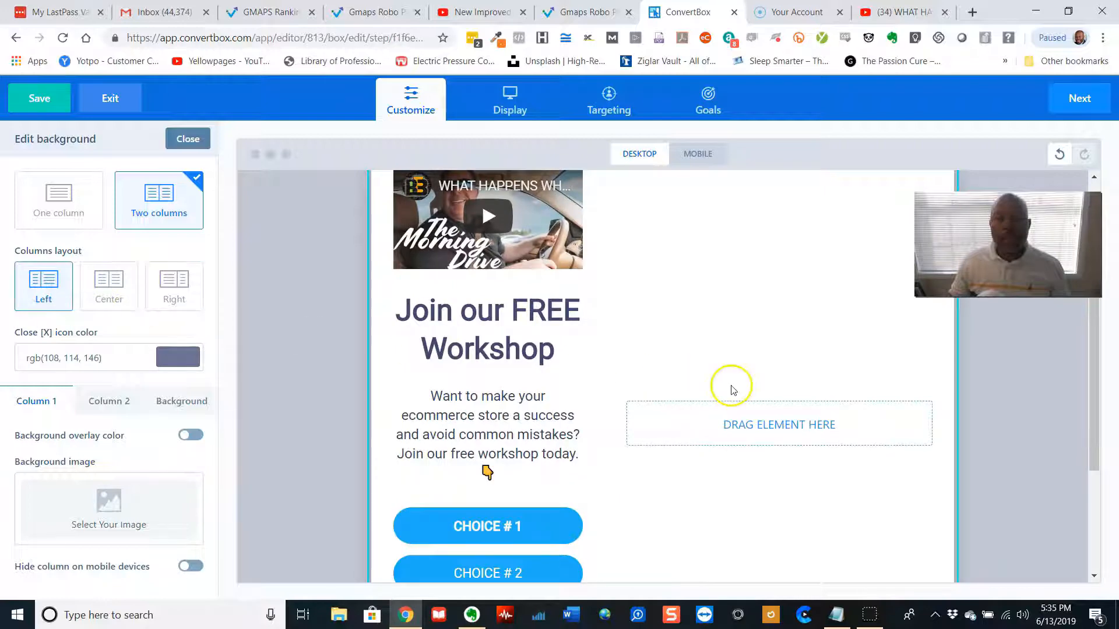
scroll(699, 390, up, 1)
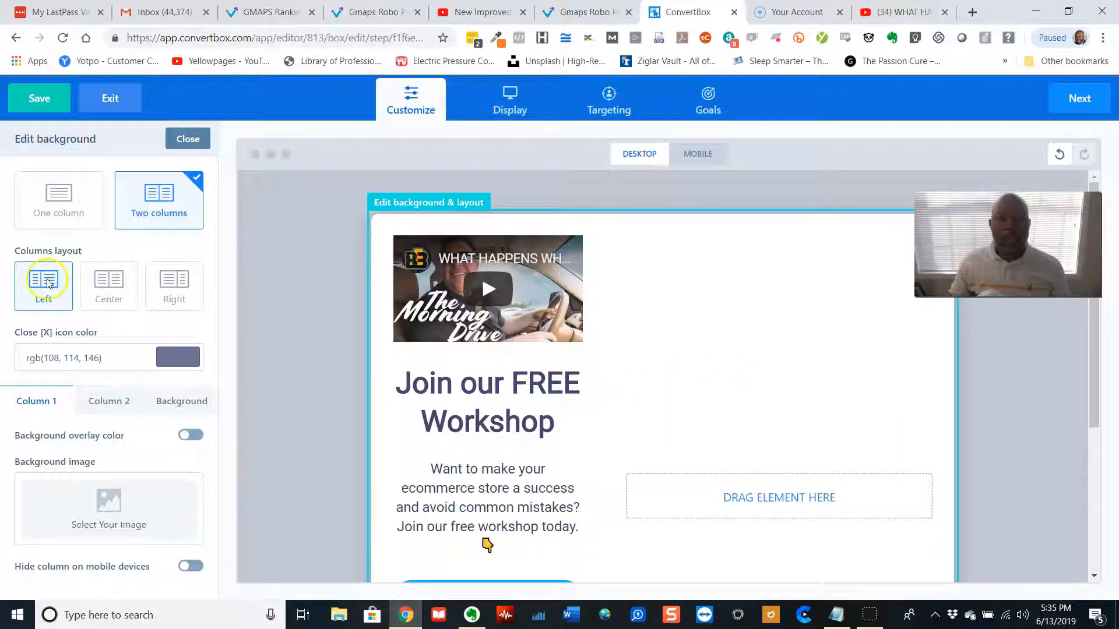
click(107, 284)
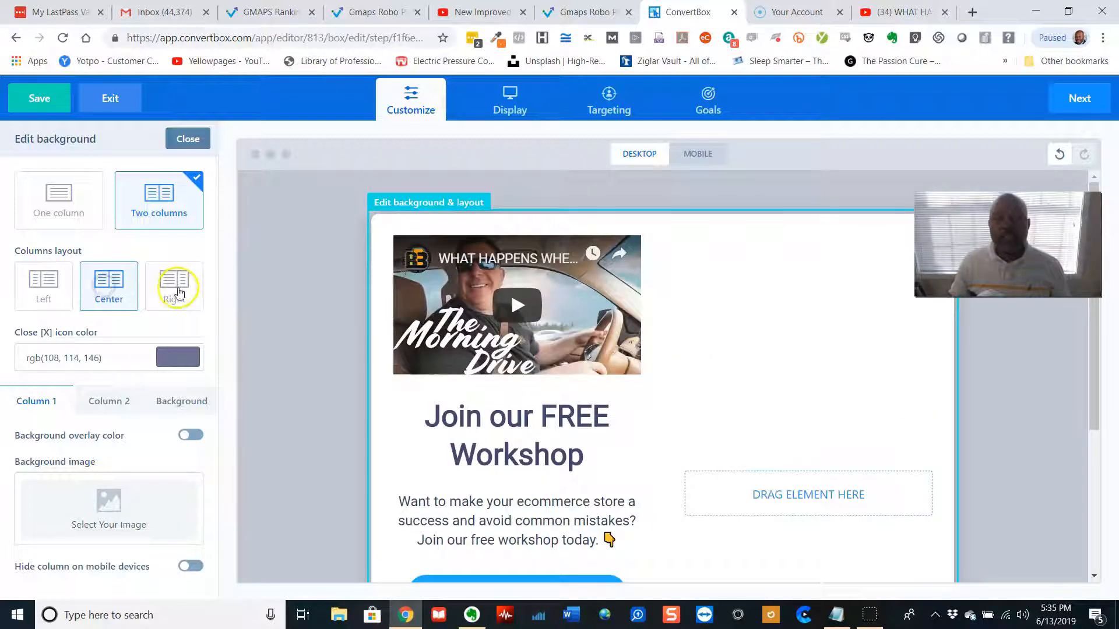
click(177, 291)
click(67, 202)
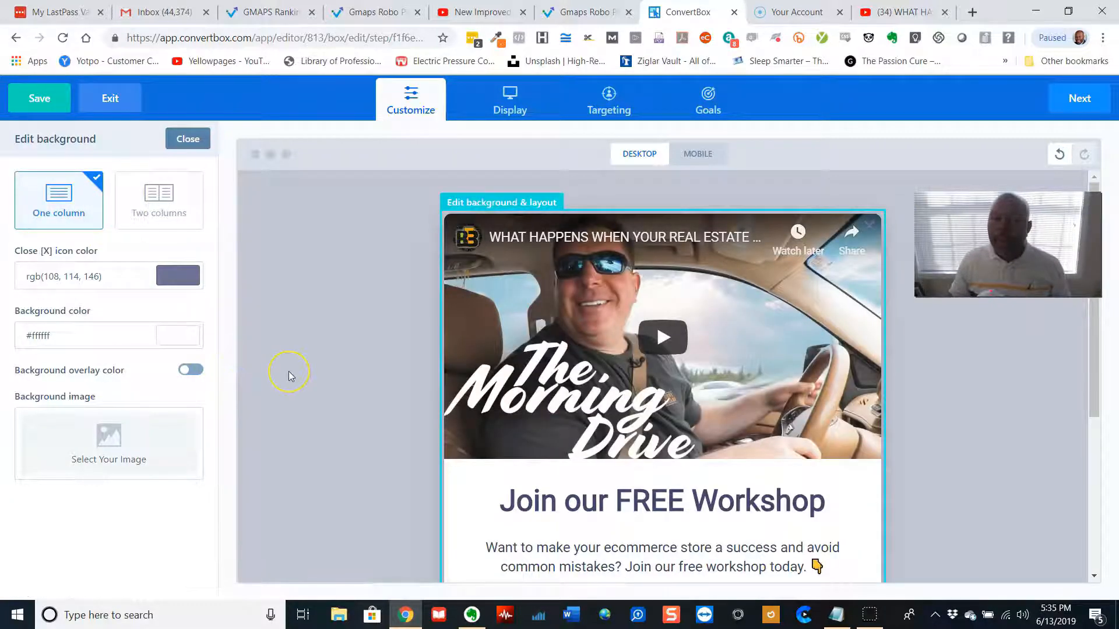
Upload the bigstock-Abstract-Hi-Tech-Background-5271687 image from the Big Stock Backgrounds folder as a background image
scroll(292, 376, down, 4)
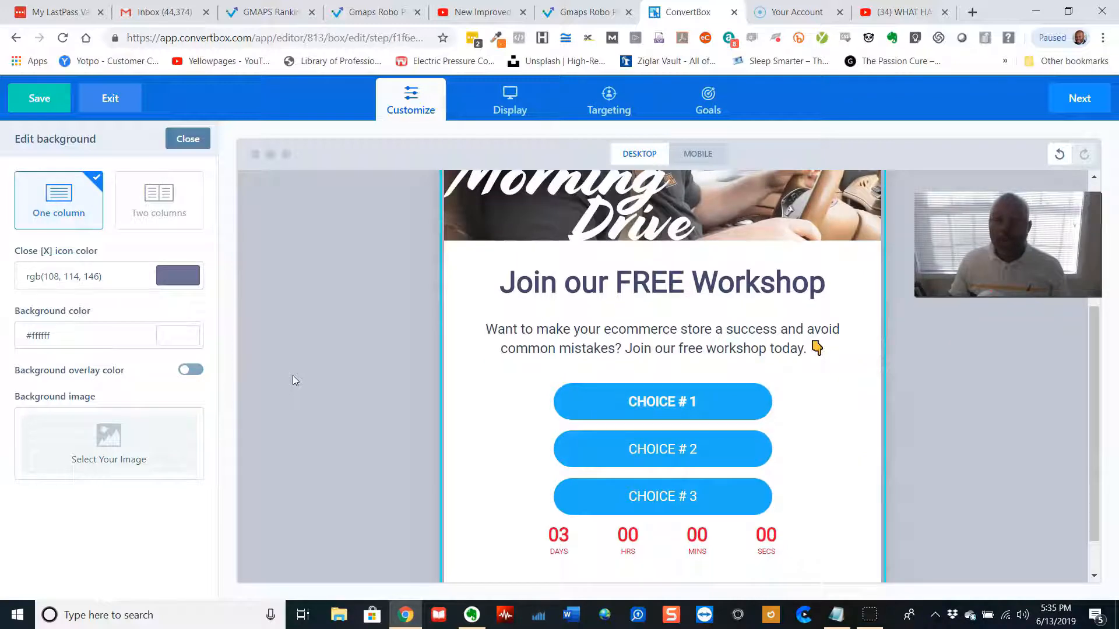
click(109, 436)
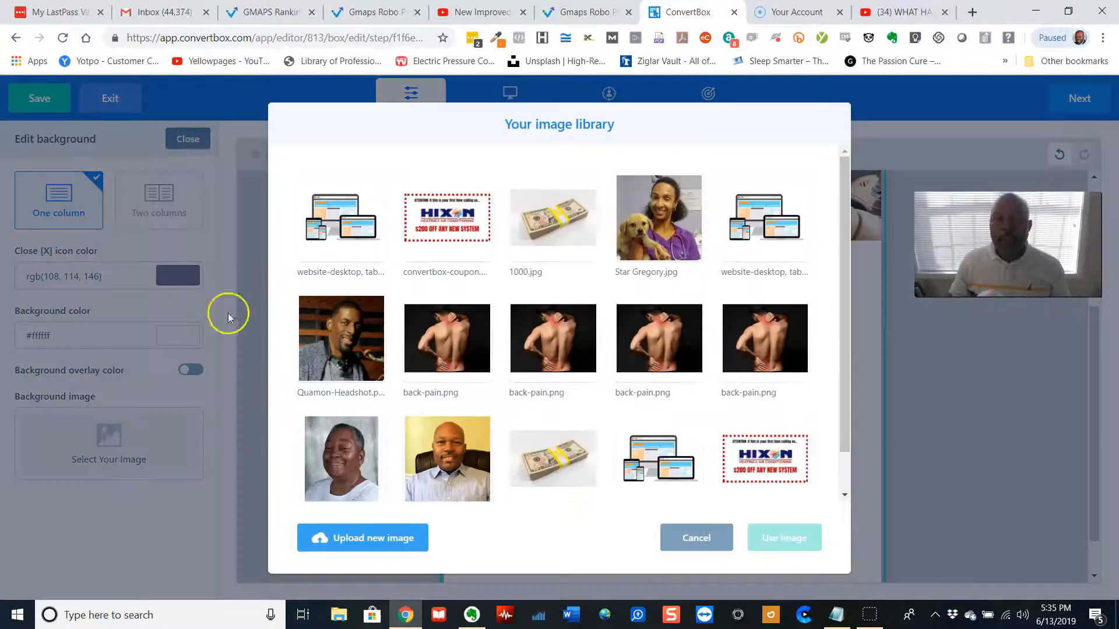
click(396, 544)
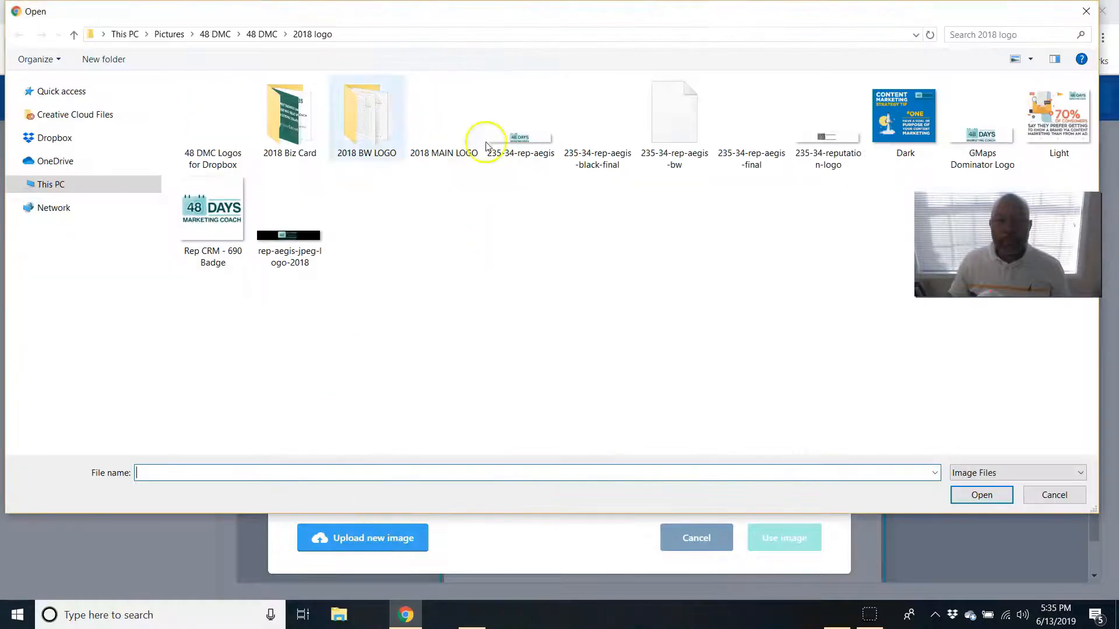
click(213, 34)
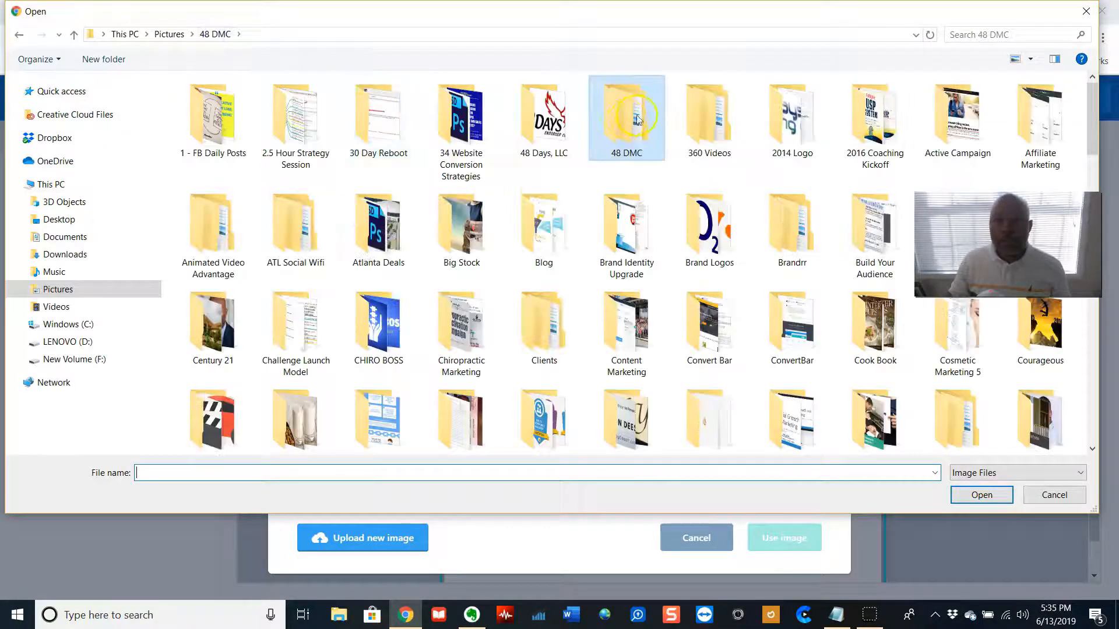
double_click(454, 236)
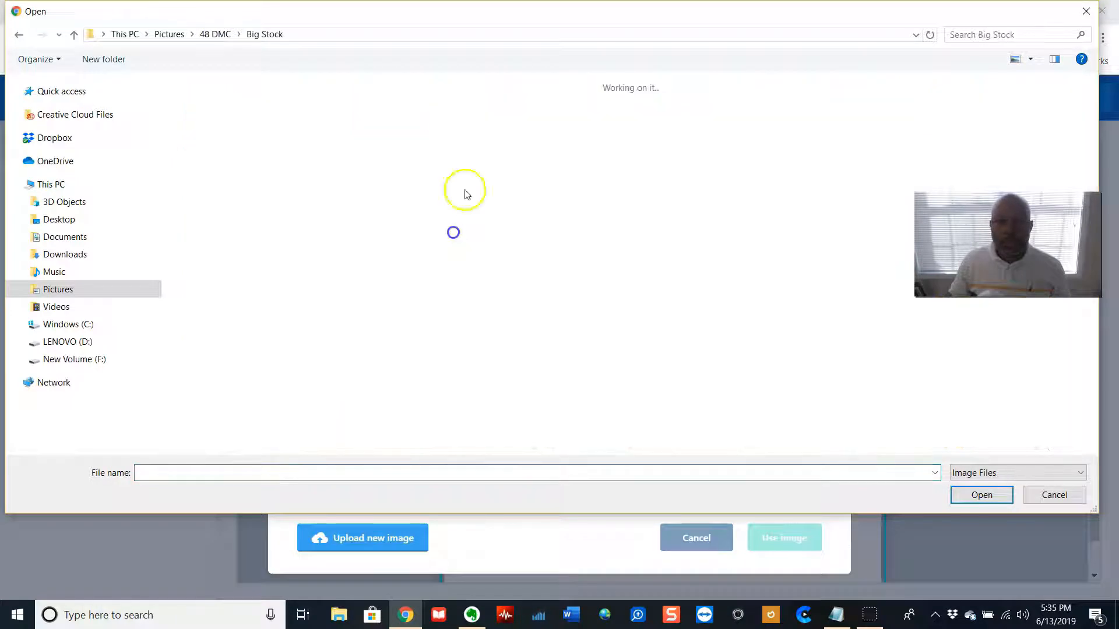
click(701, 124)
double_click(701, 124)
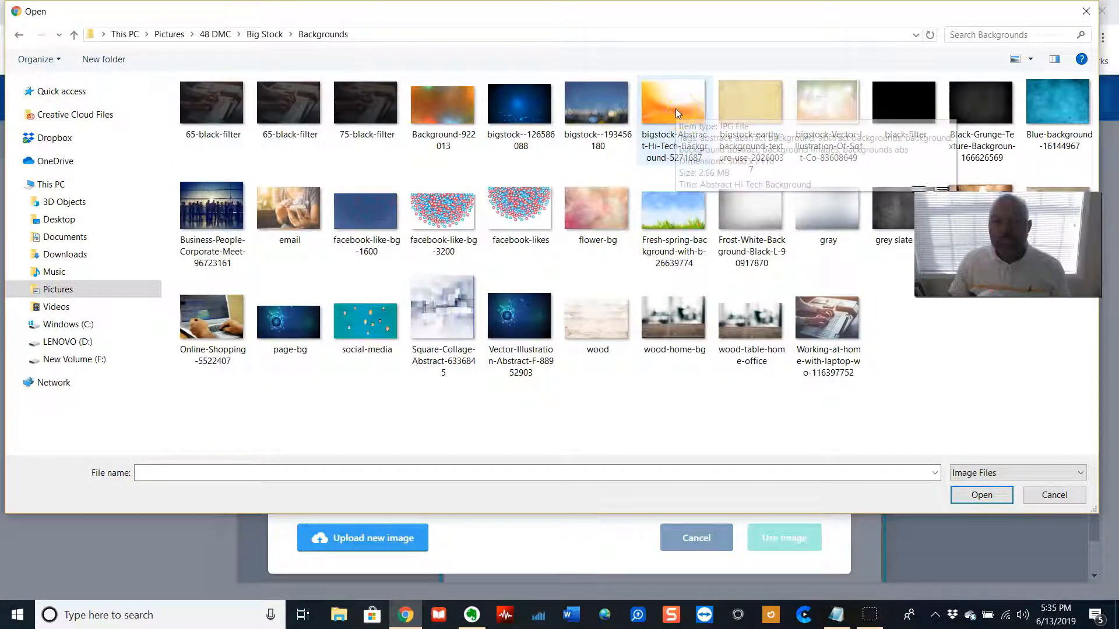
double_click(676, 110)
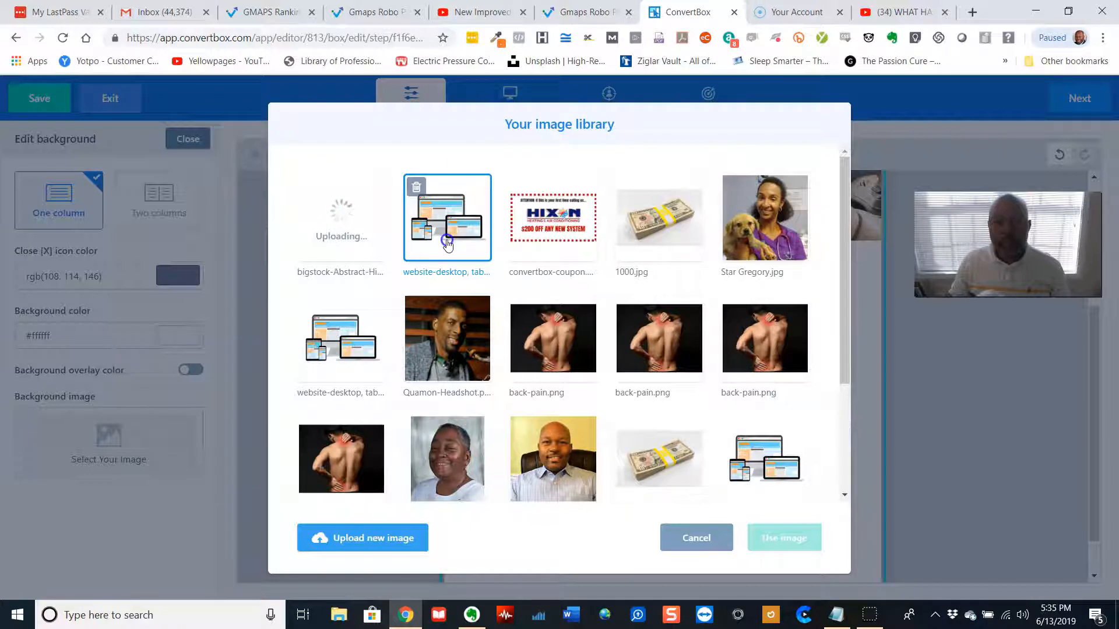
Apply the uploaded abstract image as the box background and close the background editor
click(373, 239)
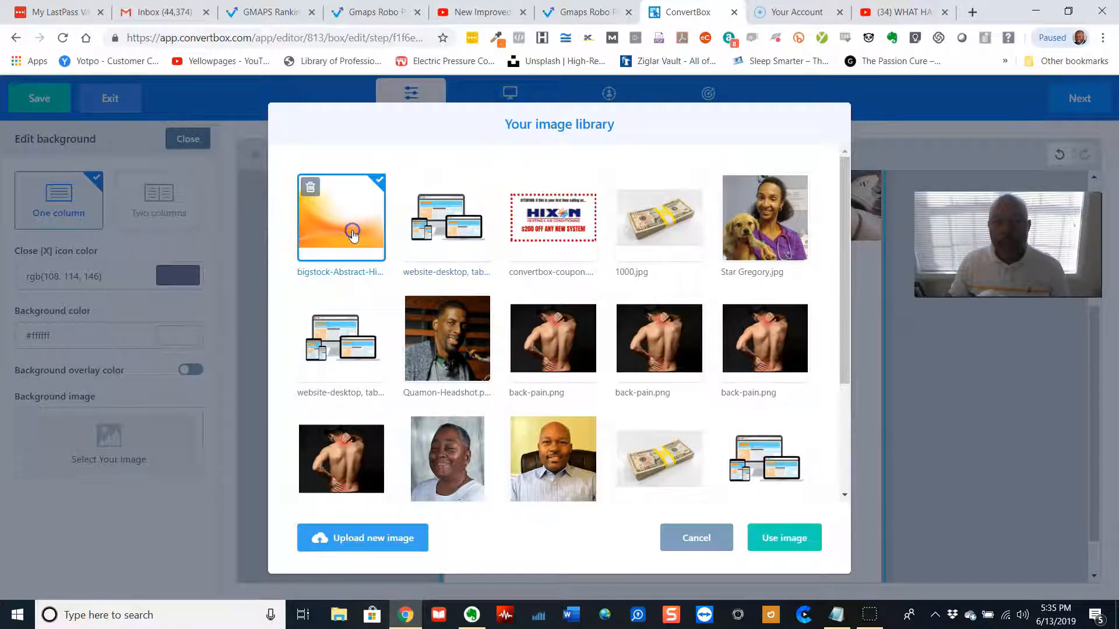
click(795, 543)
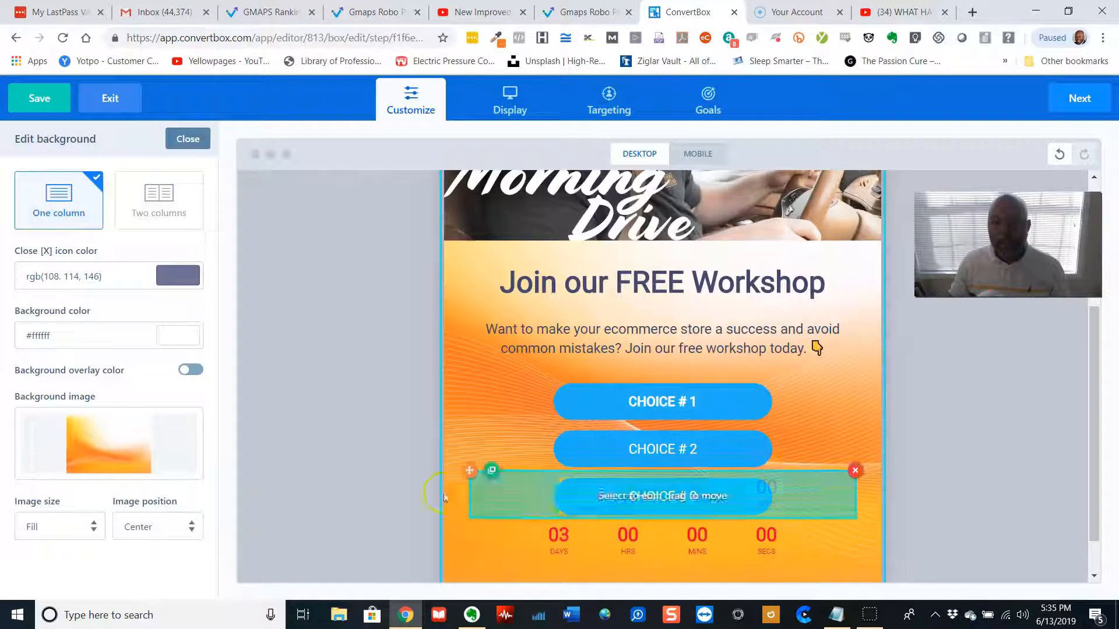
click(347, 474)
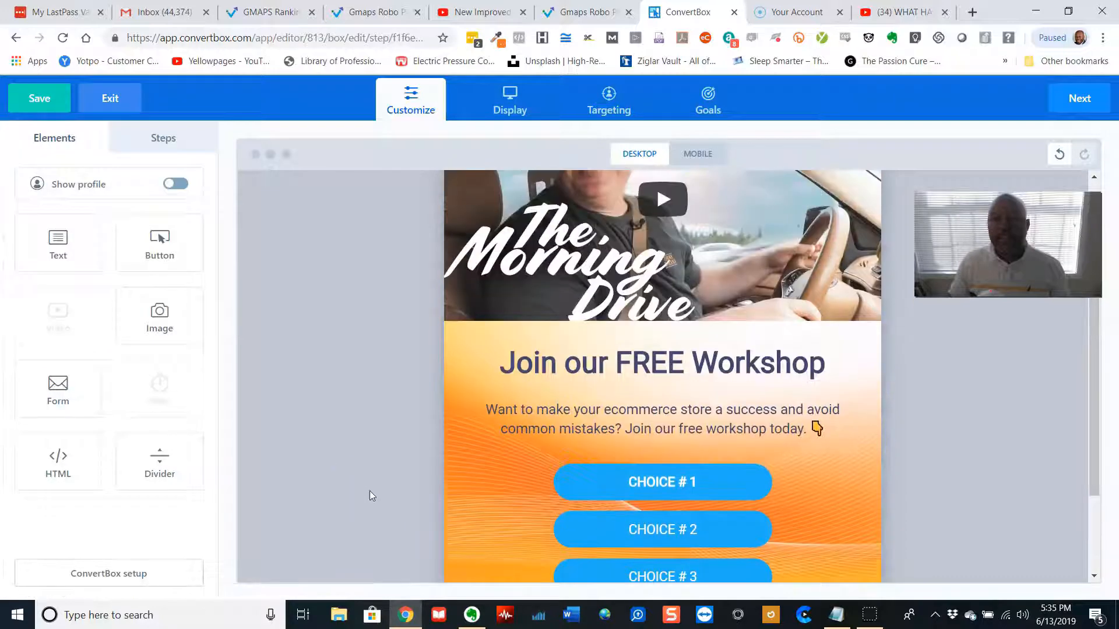
click(374, 490)
scroll(379, 494, down, 3)
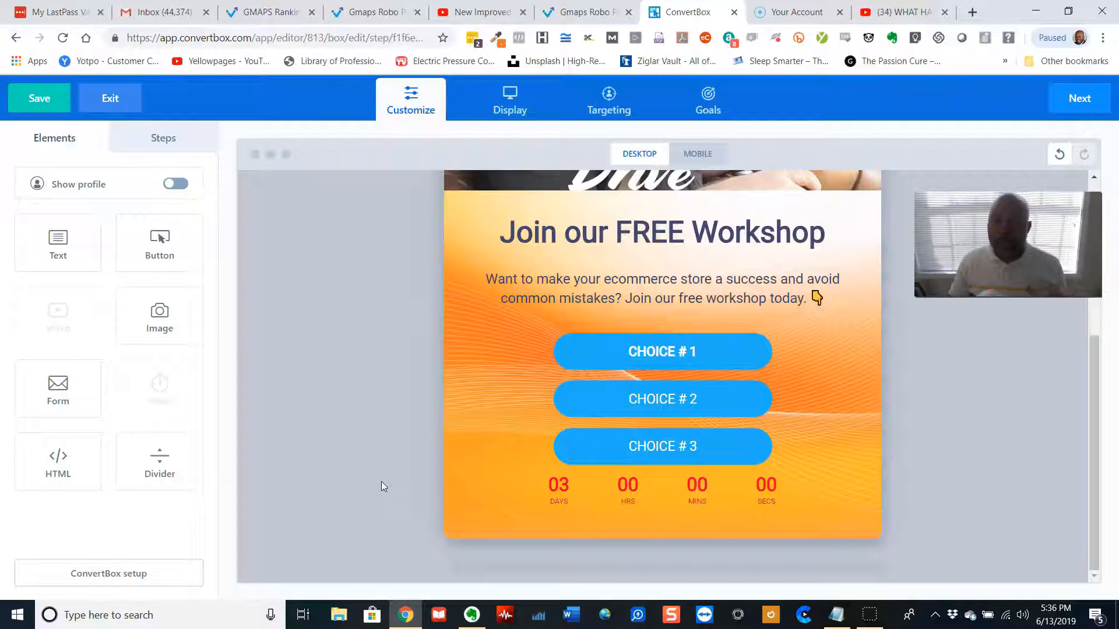
Switch to the mobile preview and scroll through the box
click(705, 154)
scroll(760, 484, up, 3)
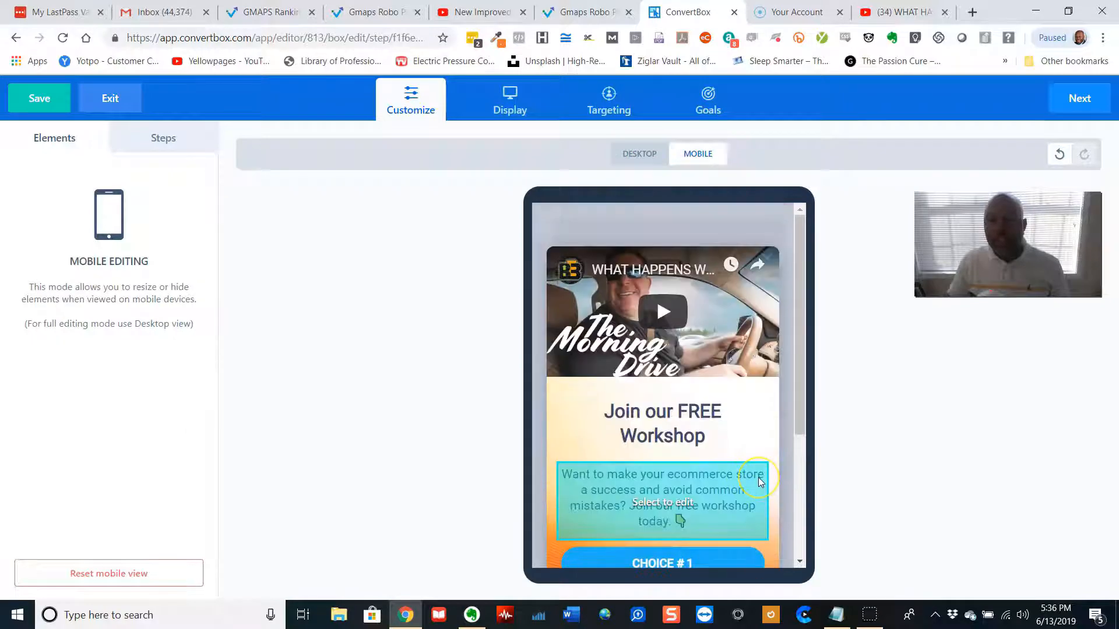
scroll(759, 479, down, 3)
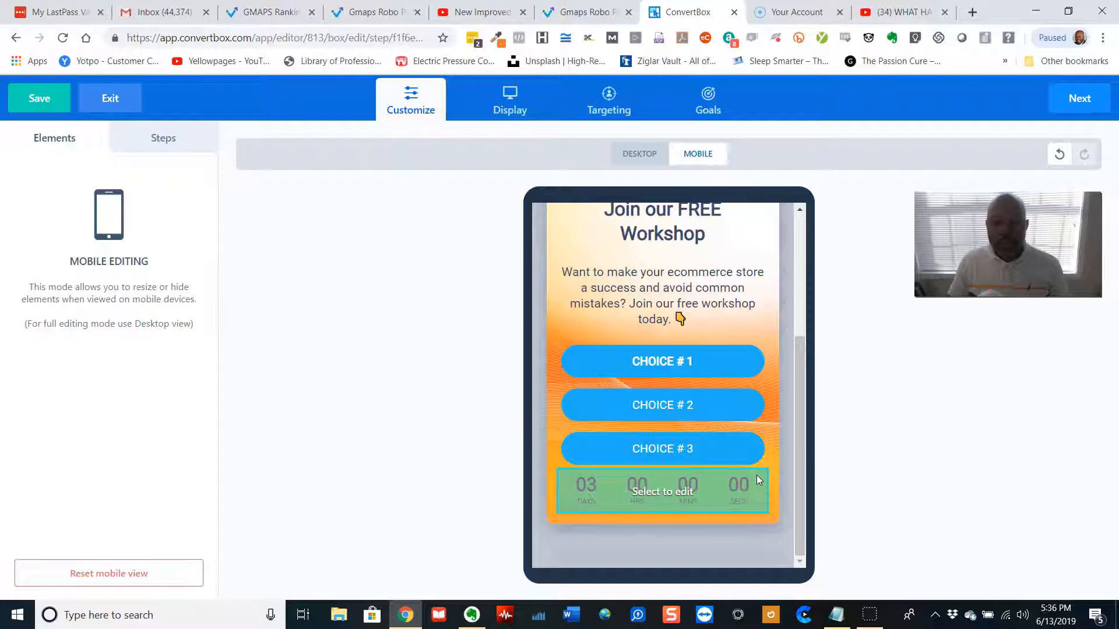
Try Small and Large mobile sizes for the CHOICE # 3 button, returning it to Medium
click(734, 453)
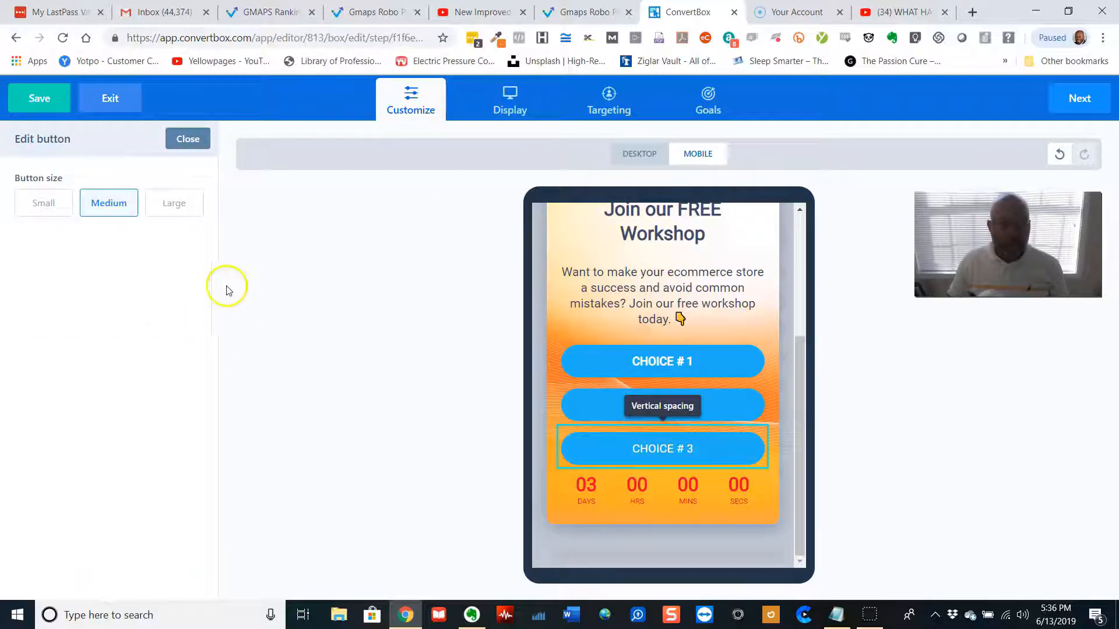
click(50, 206)
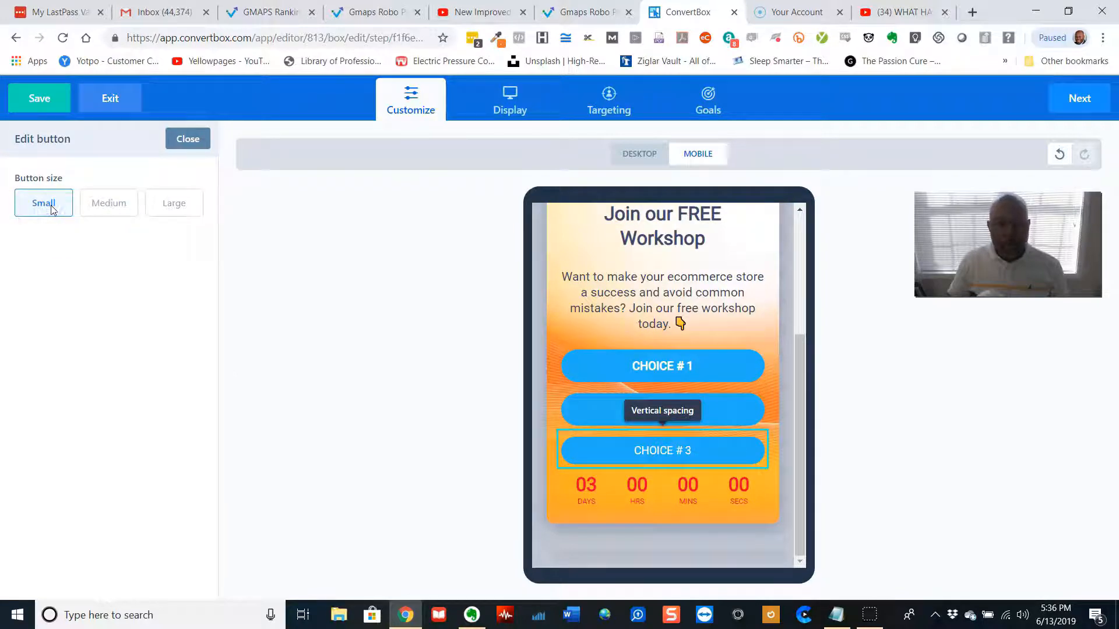
click(165, 205)
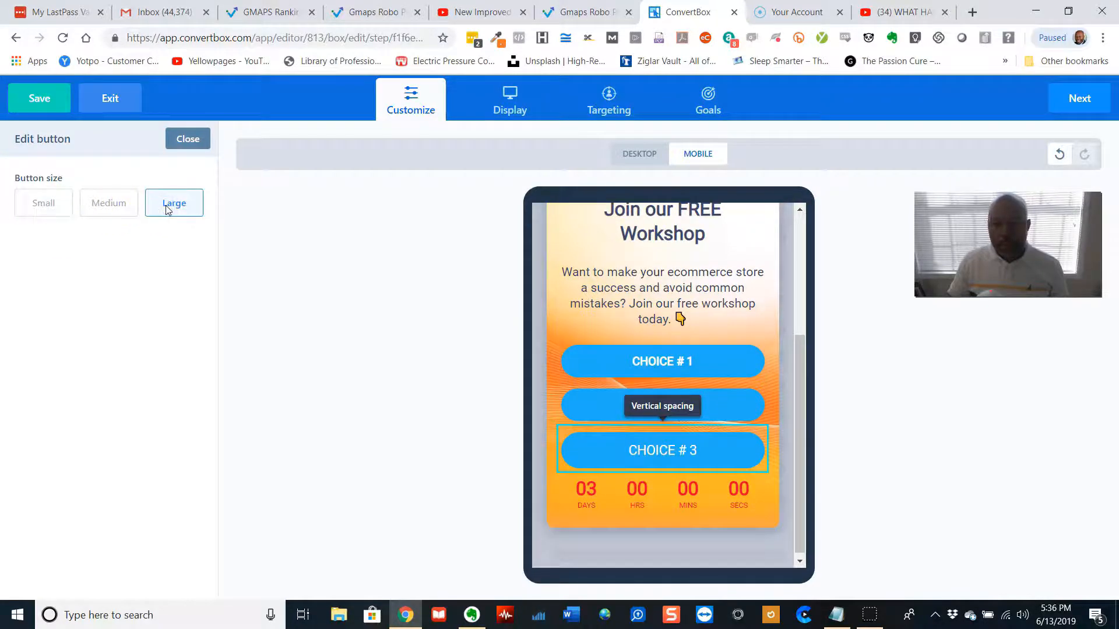
click(121, 208)
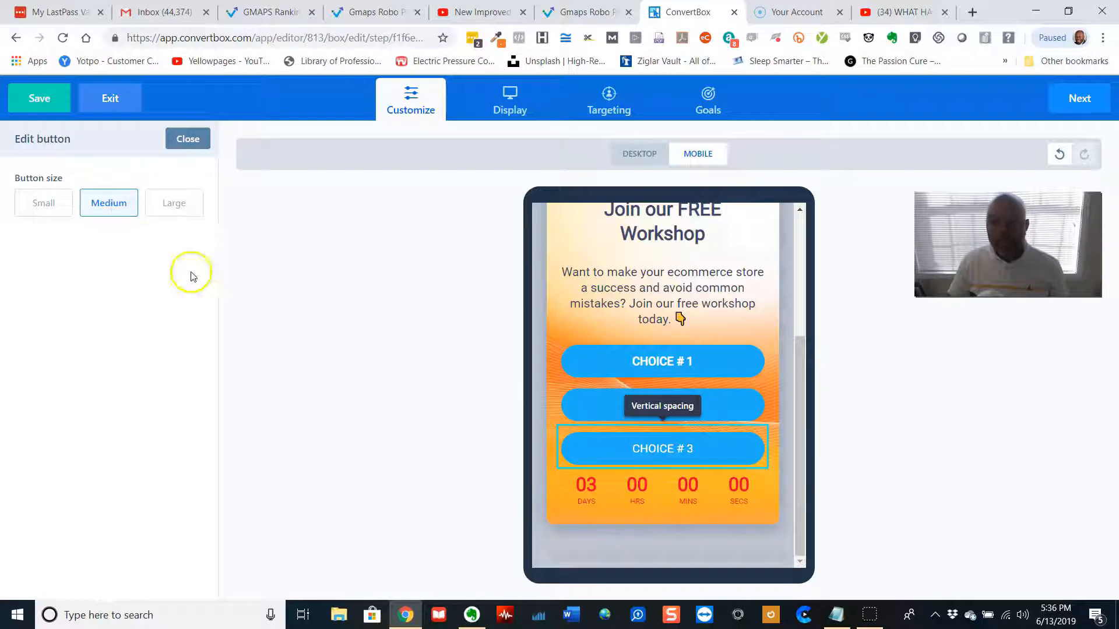
scroll(754, 452, up, 5)
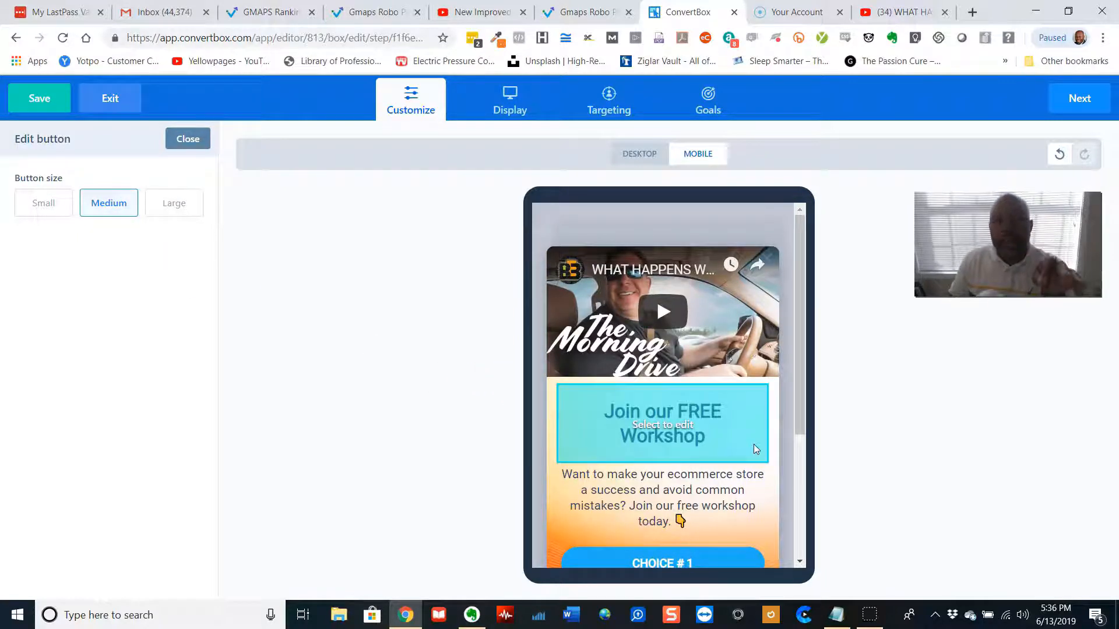
In the mobile view, set the Join our FREE Workshop headline's font size to 39 px and line height to 1 em
click(730, 441)
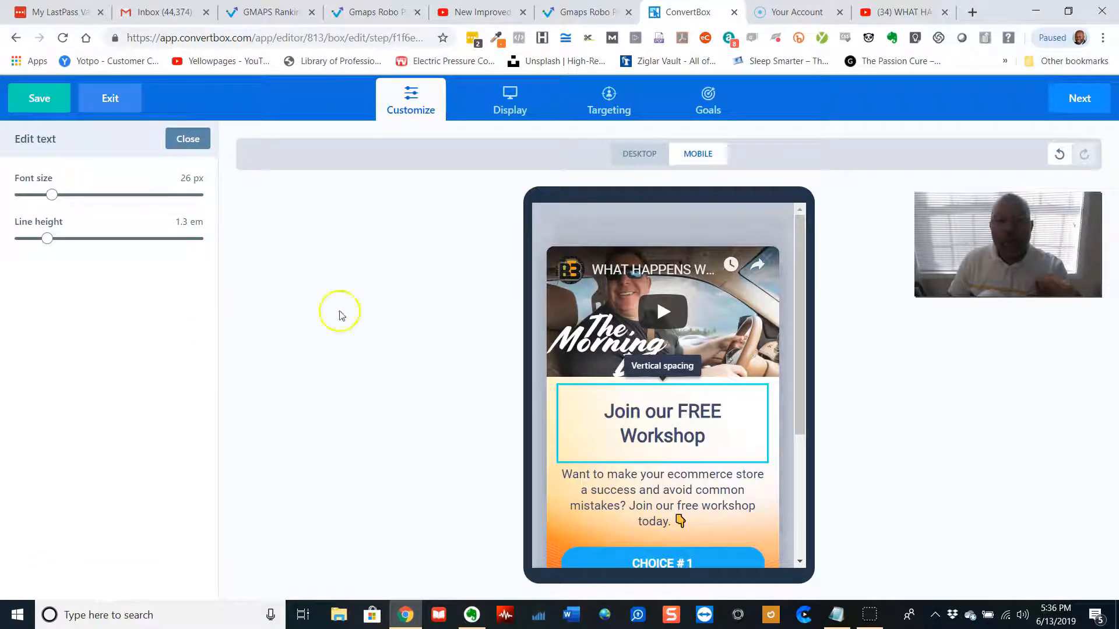
drag(54, 196, 79, 197)
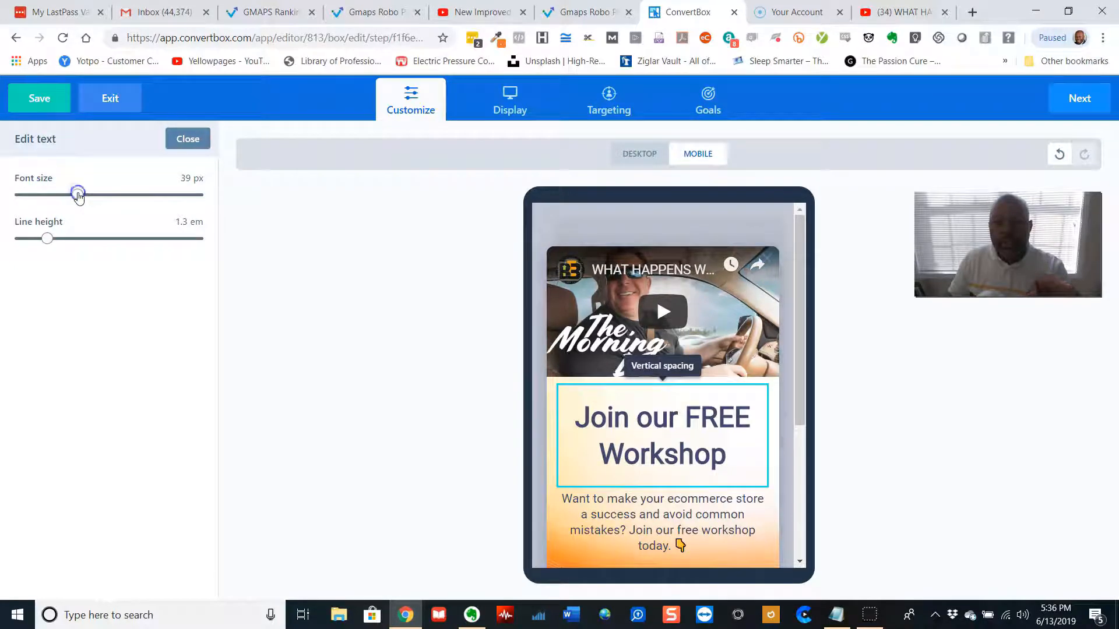
click(48, 239)
mouse_move(47, 239)
mouse_down()
mouse_move(68, 240)
mouse_move(26, 239)
mouse_up()
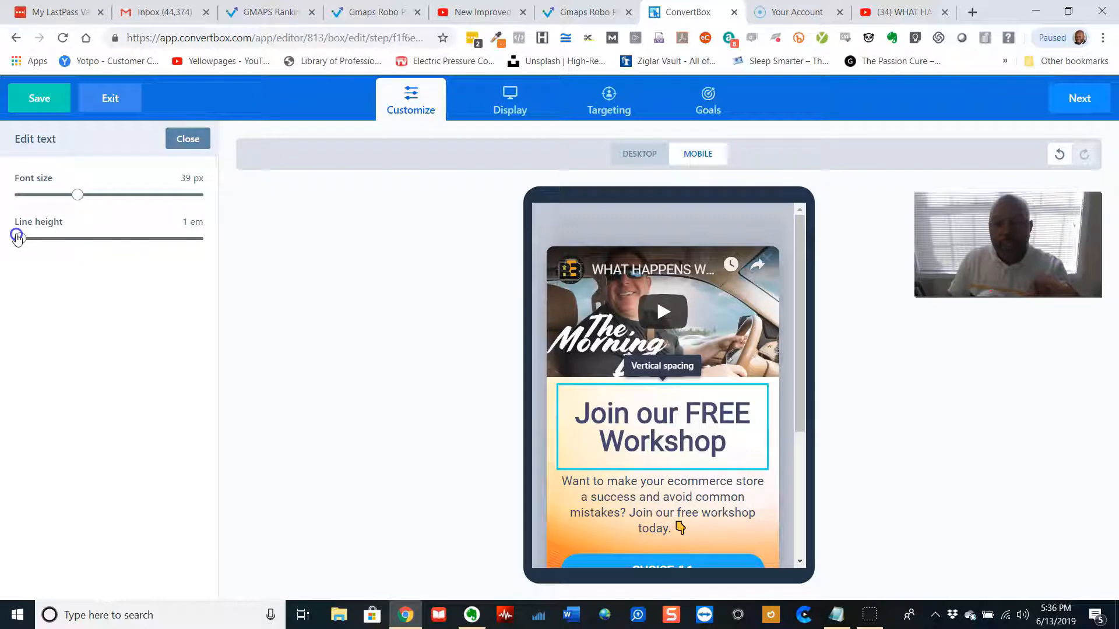
click(185, 139)
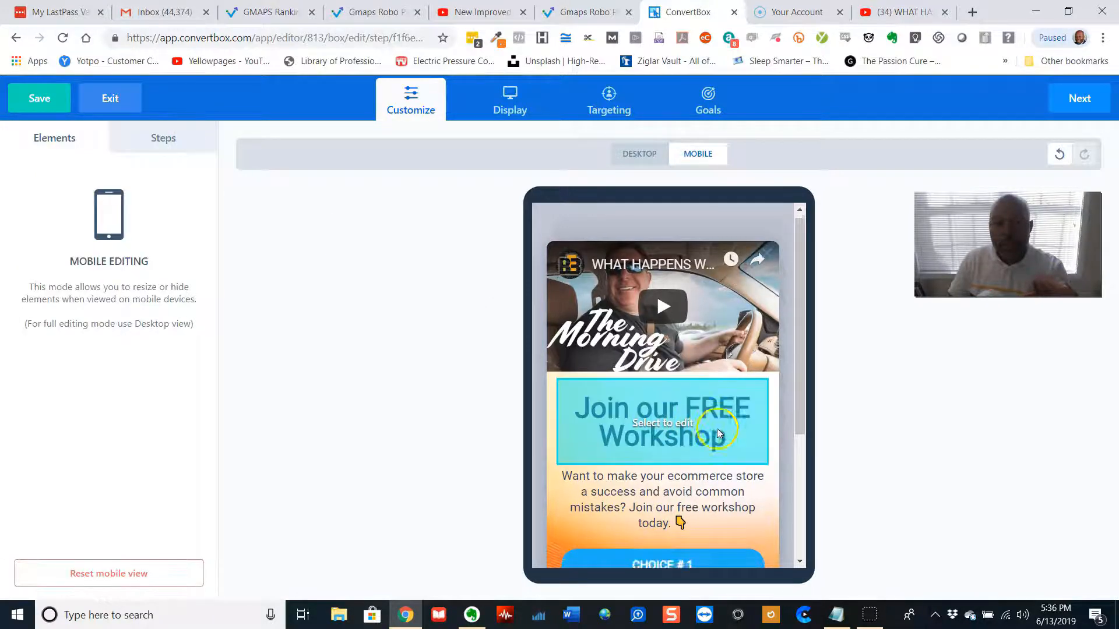
Reduce the description paragraph's mobile font size to 13 px
scroll(719, 434, down, 3)
click(695, 360)
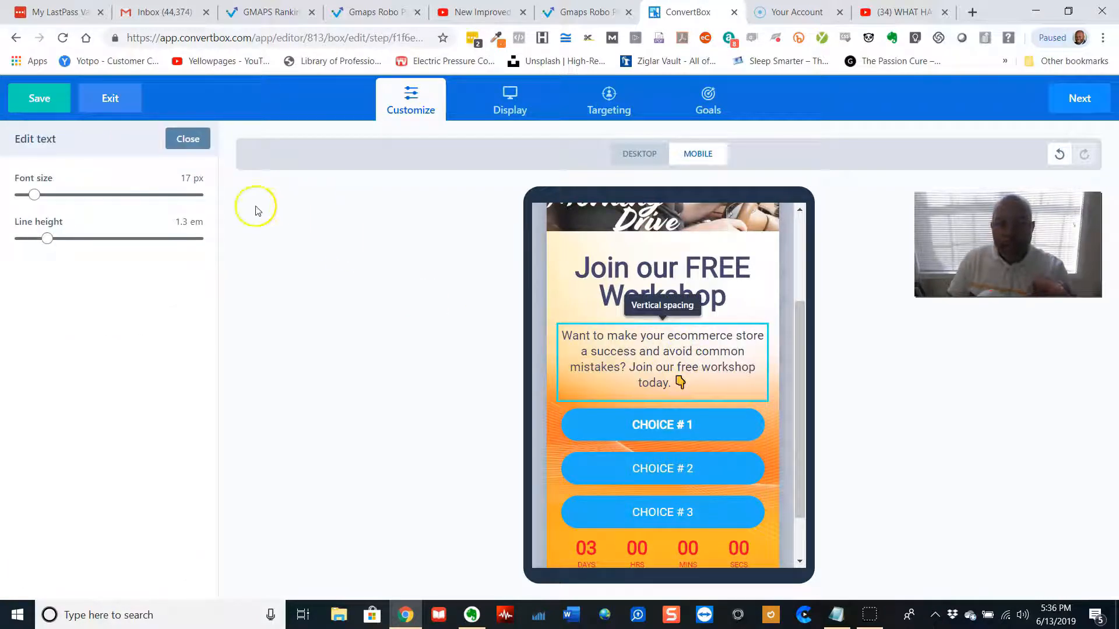
drag(33, 198, 28, 199)
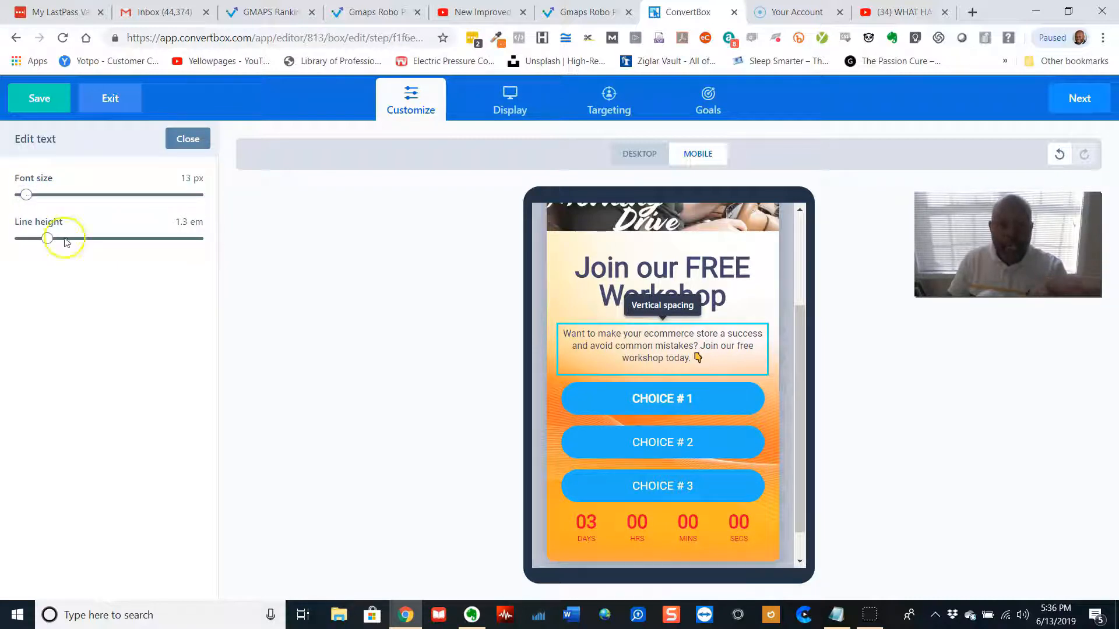
Set the CHOICE # 1, CHOICE # 2 and CHOICE # 3 buttons to Small size on mobile
click(618, 388)
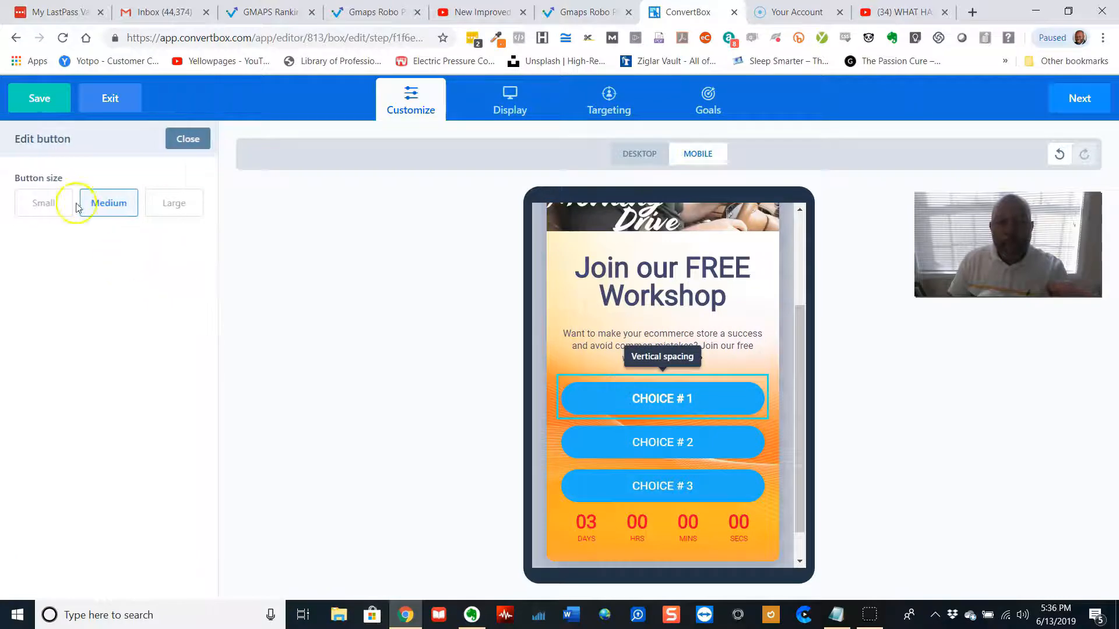
click(42, 201)
click(647, 446)
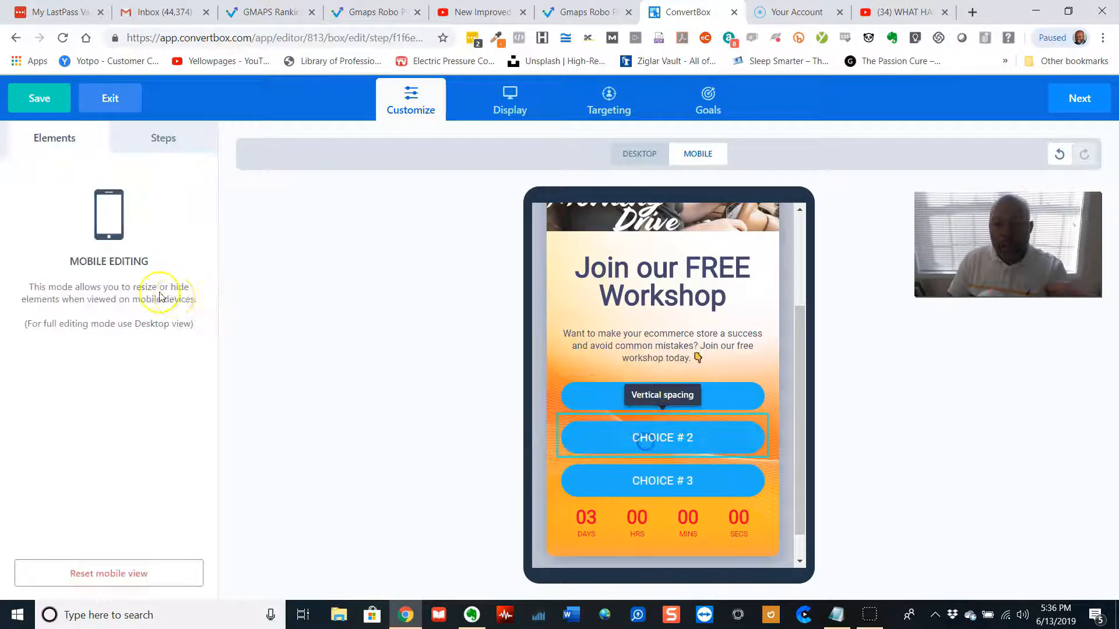
click(46, 204)
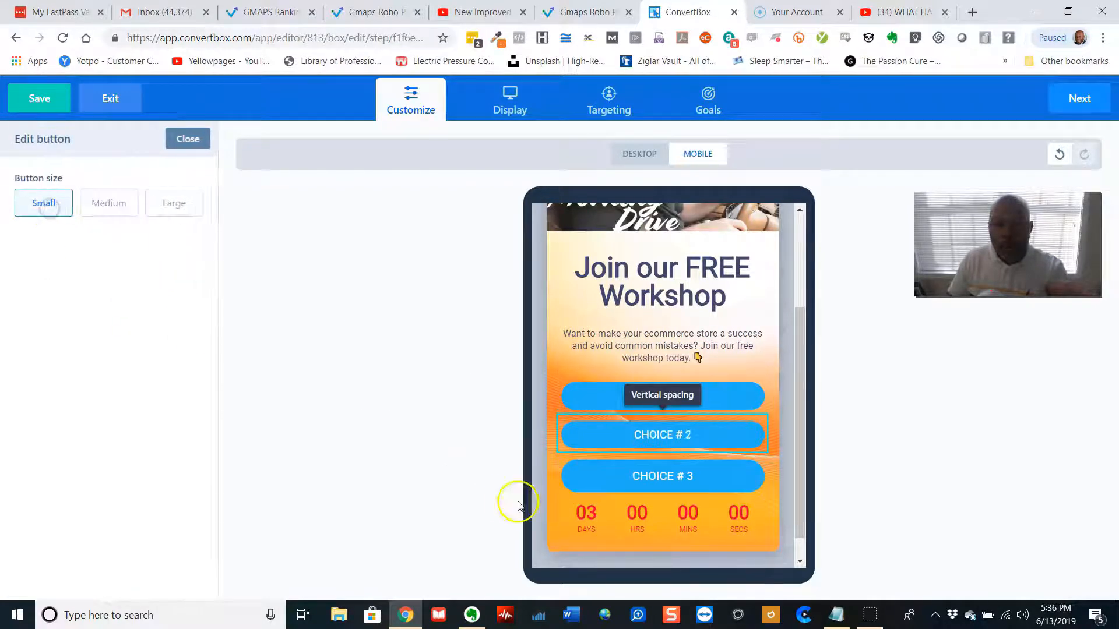
click(613, 476)
click(42, 204)
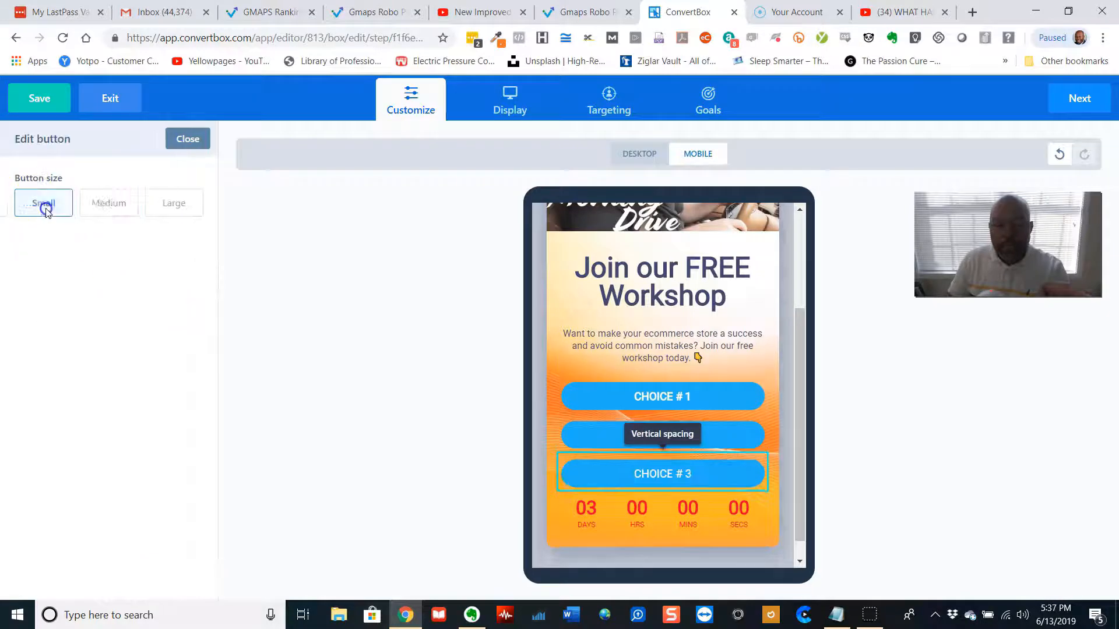
Set the countdown timer's mobile size to Medium
click(621, 516)
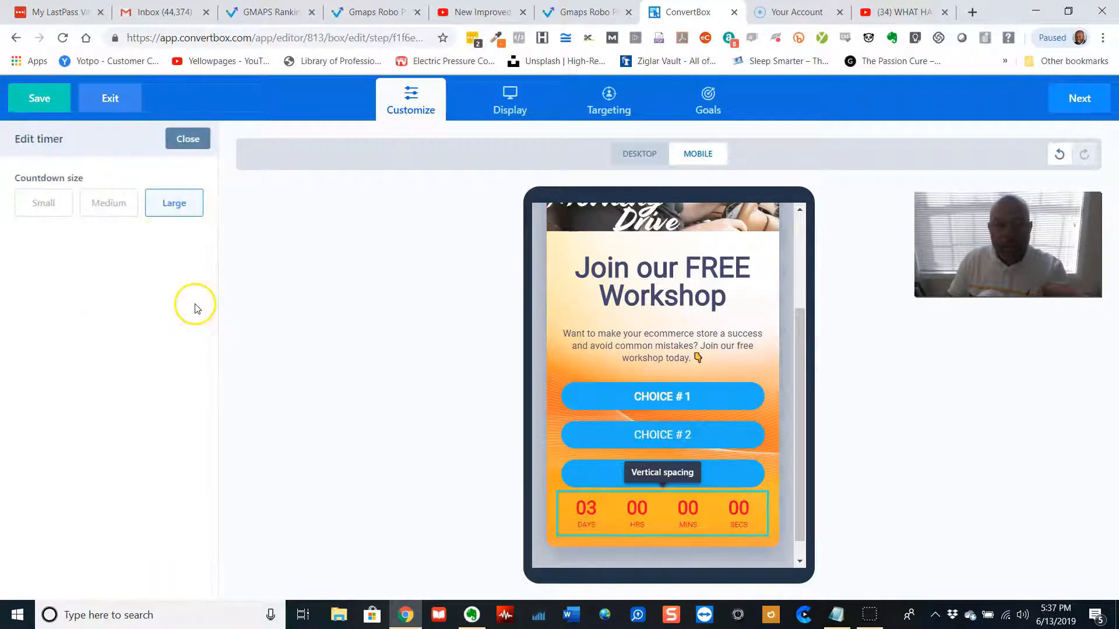
click(107, 210)
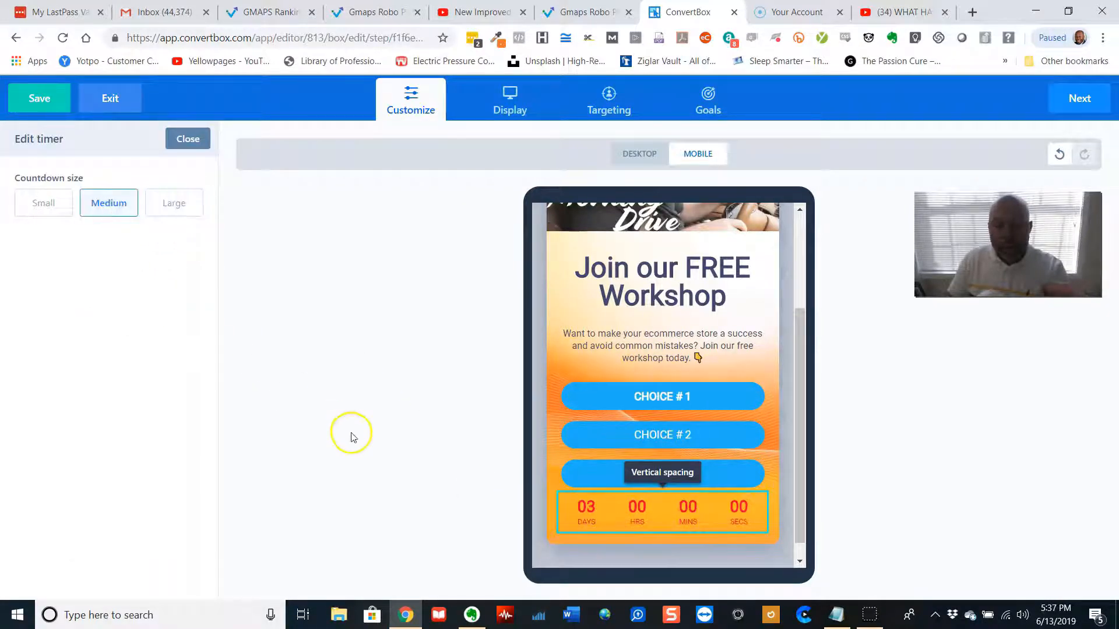
click(446, 454)
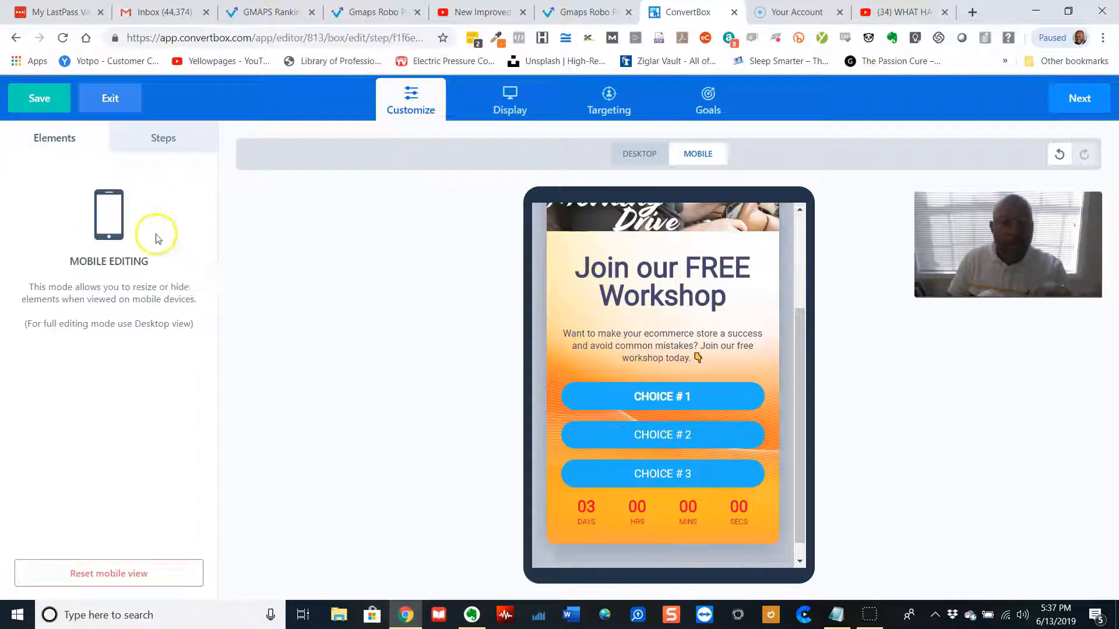
Save the box, choose to activate it later, and return to the editor
click(42, 101)
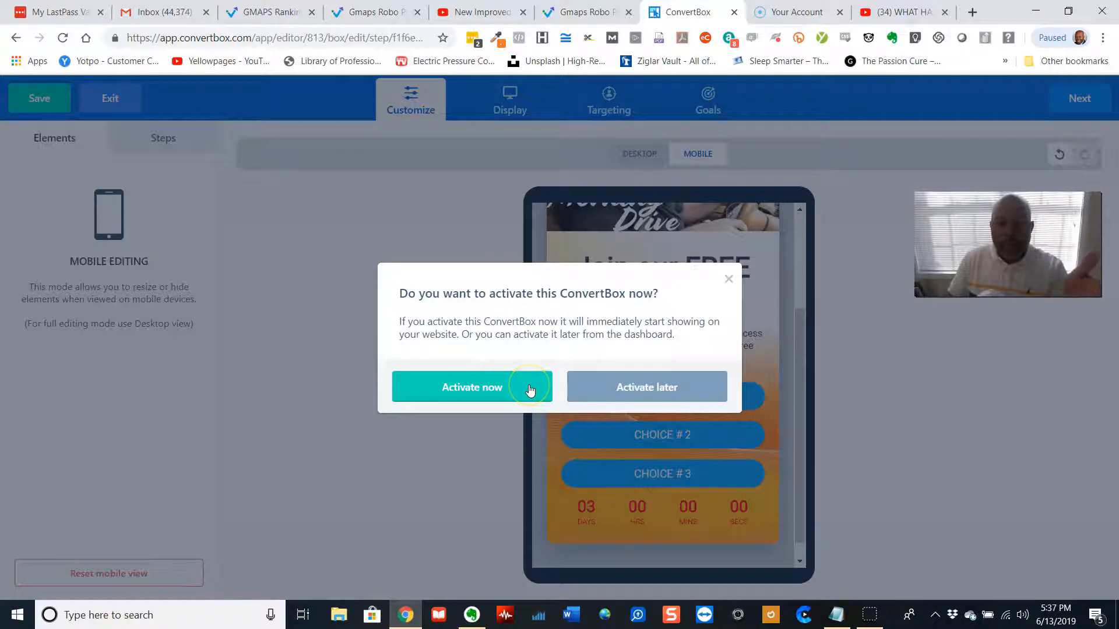
click(617, 388)
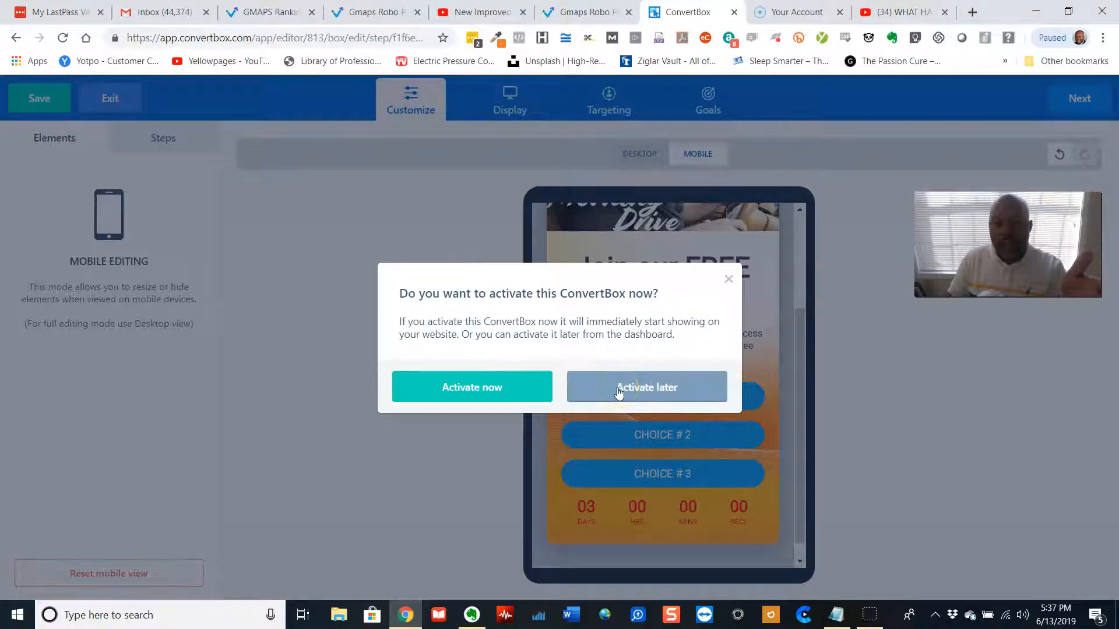
click(617, 390)
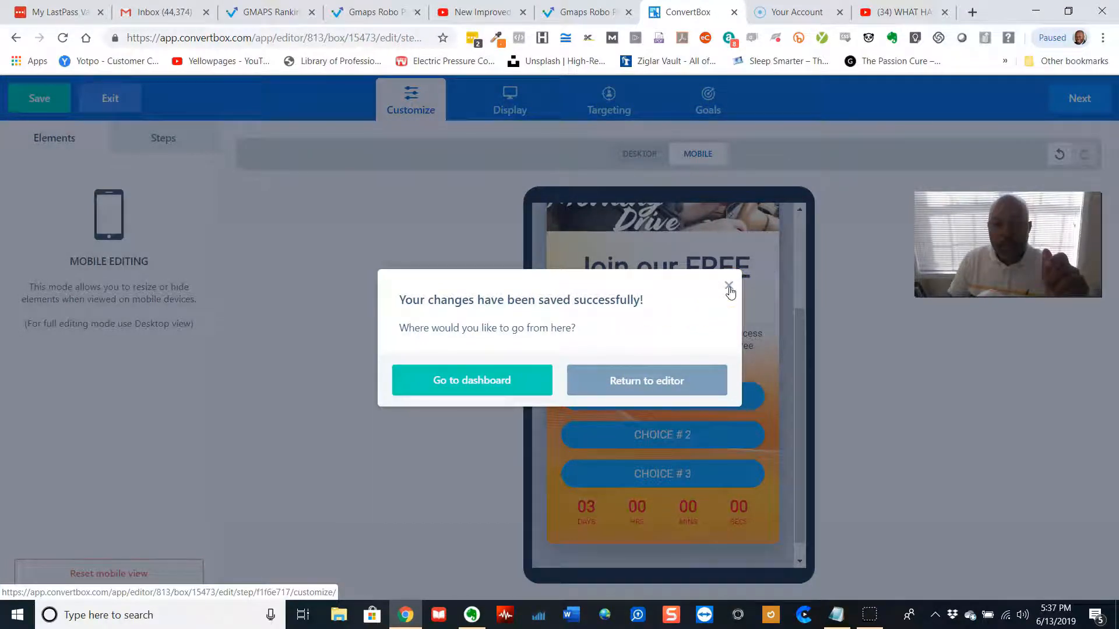
click(662, 378)
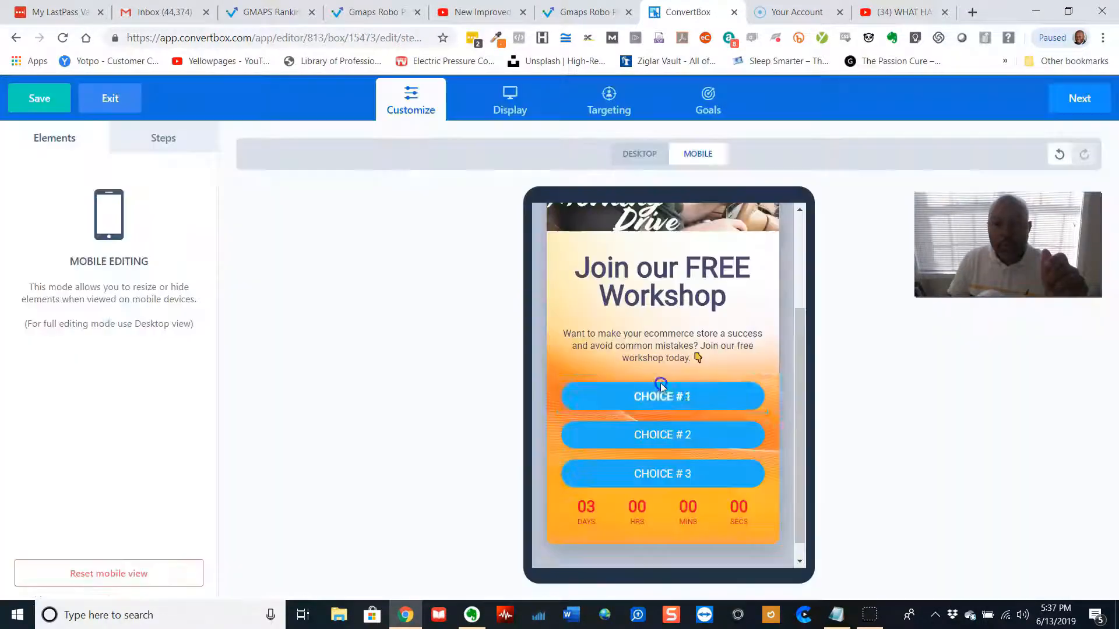
Open the Display settings and try the Show after specific time and Show on page scroll percentage triggers
click(711, 363)
scroll(711, 363, up, 3)
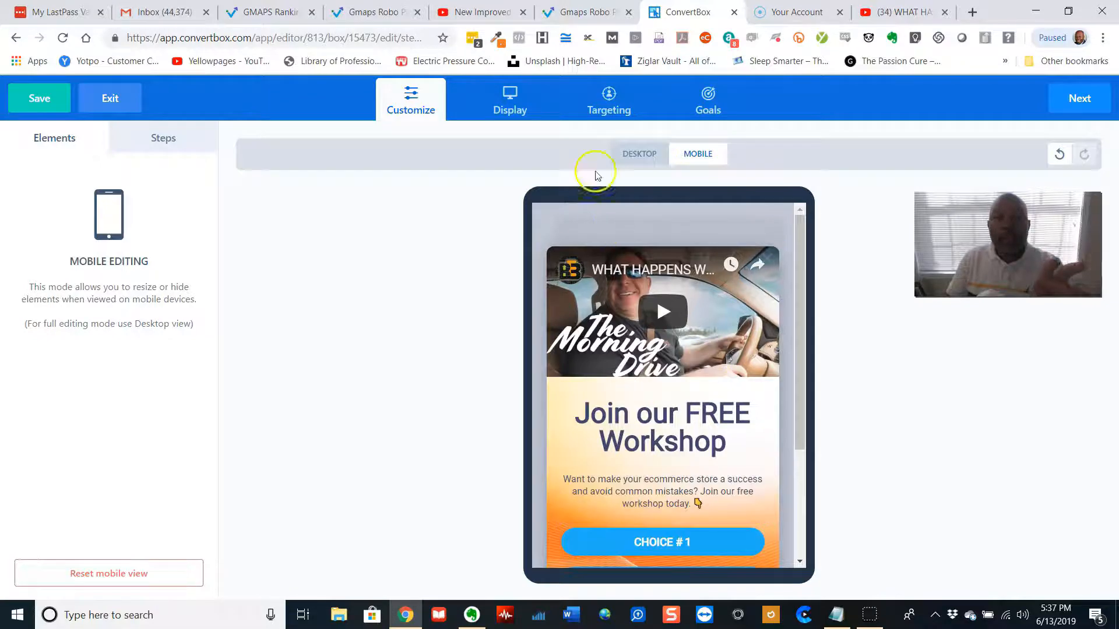
click(506, 98)
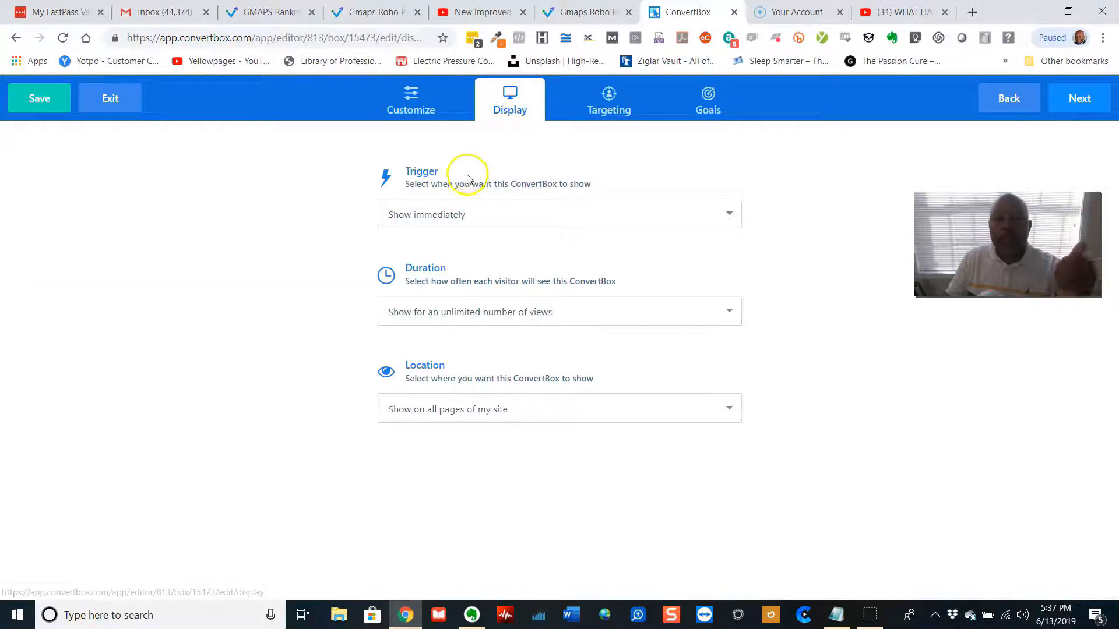
click(480, 216)
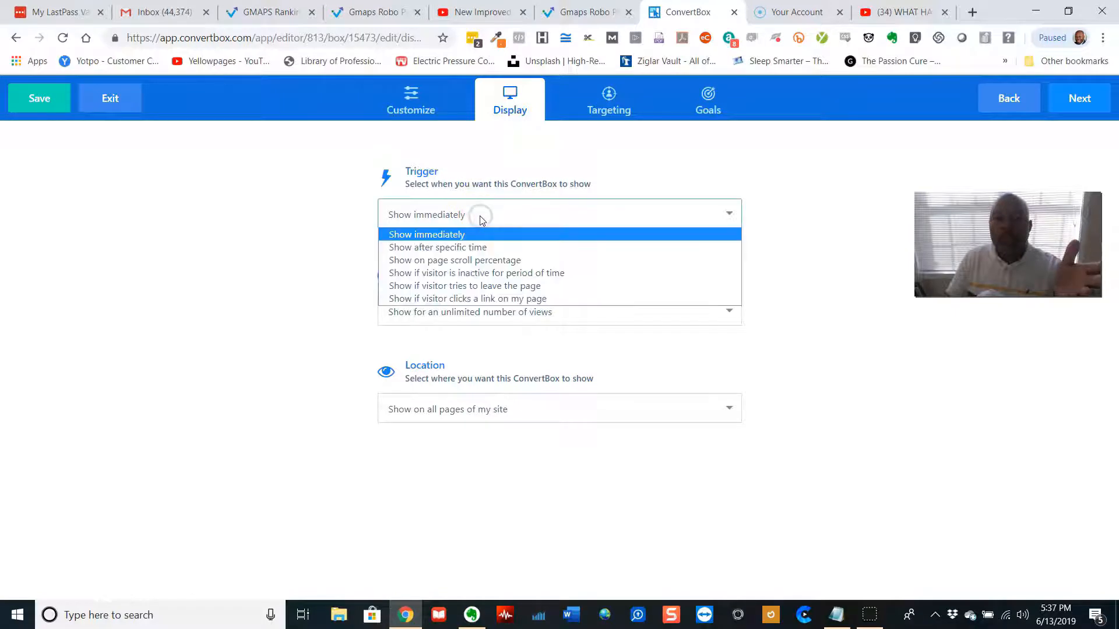
click(477, 254)
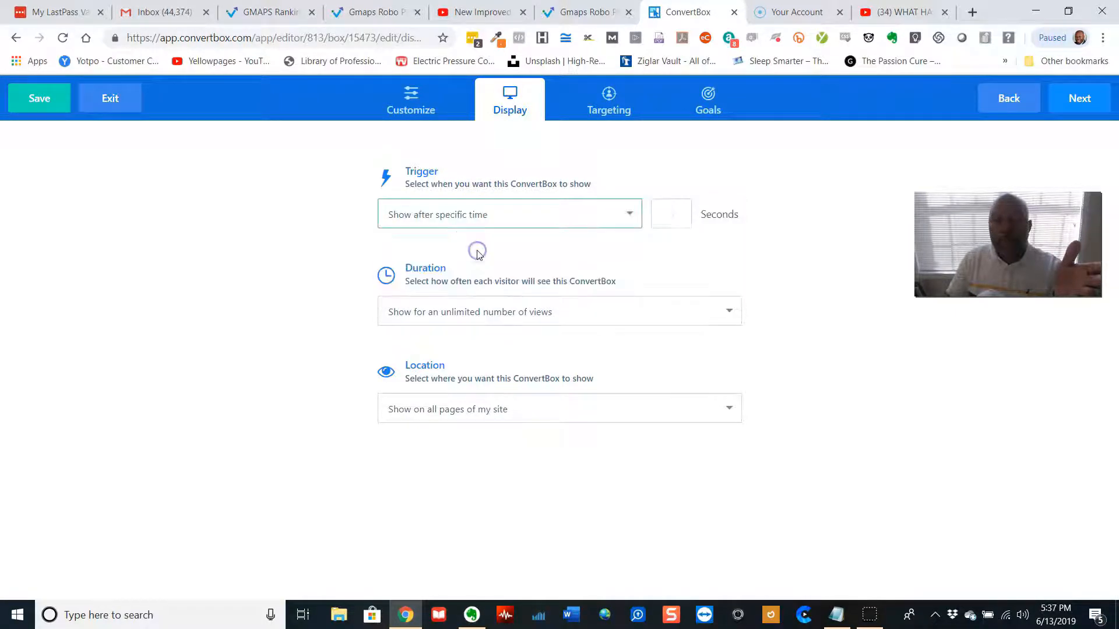
click(670, 214)
click(588, 219)
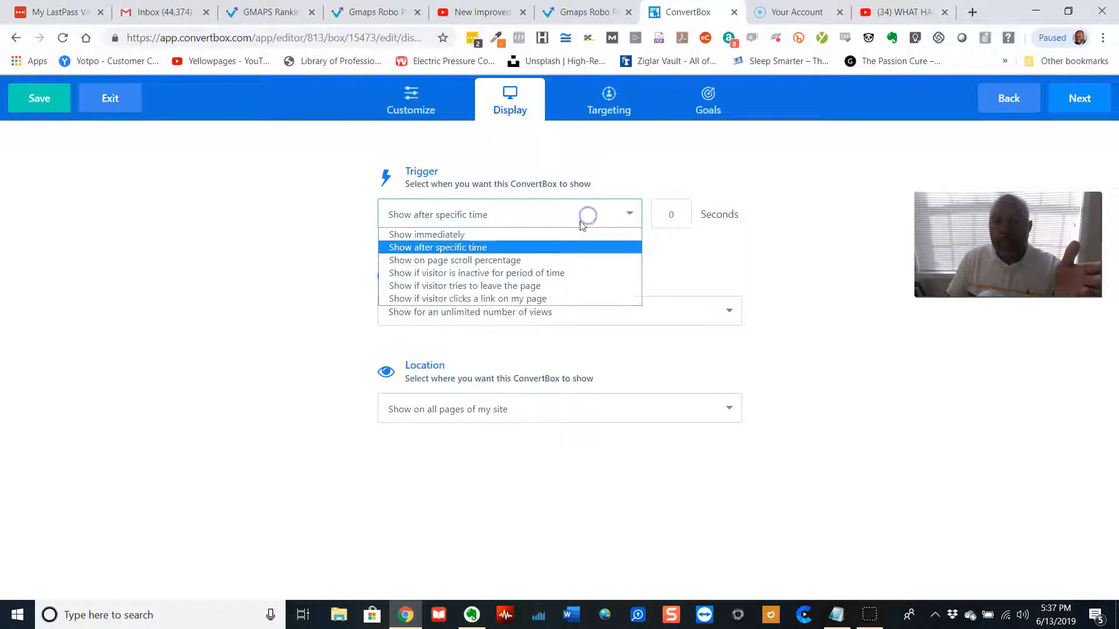
click(509, 262)
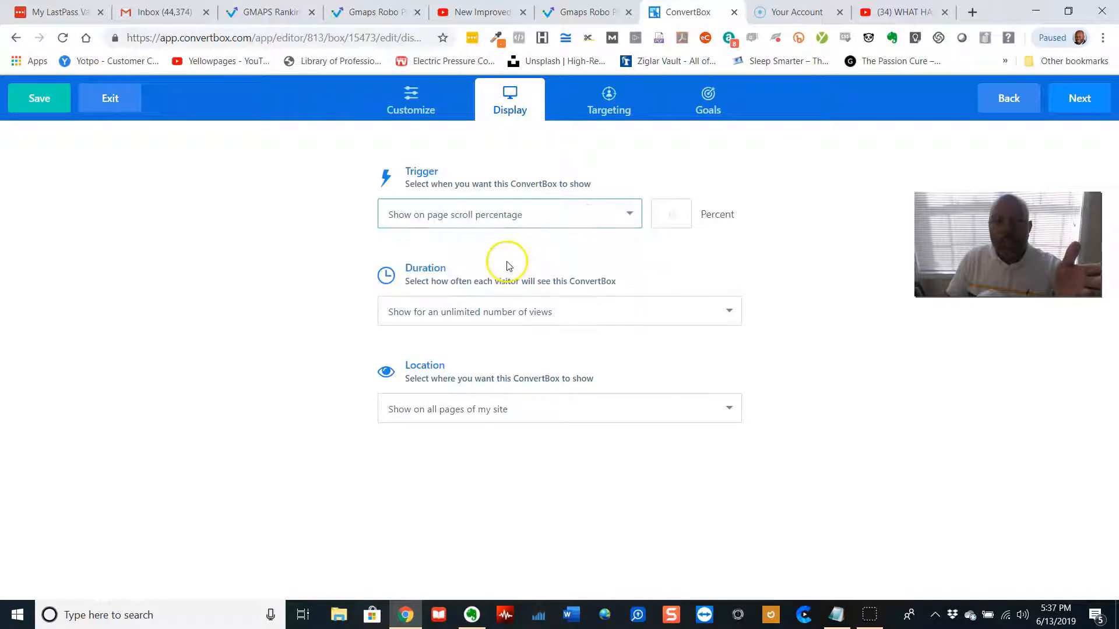
click(671, 216)
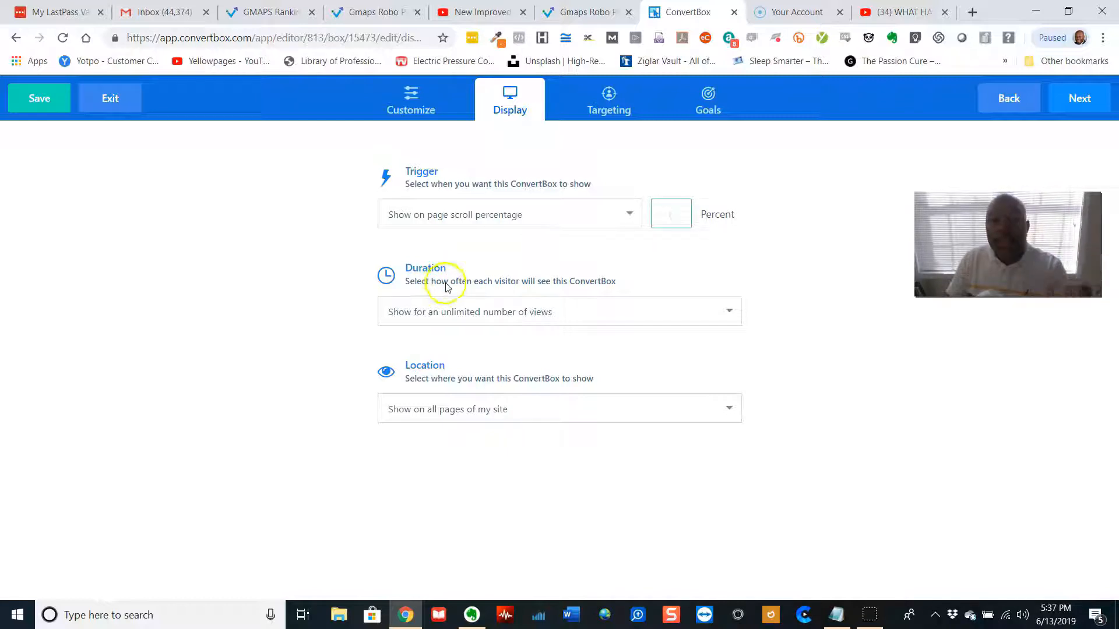
Set the duration to show each visitor a maximum of 8 views total
click(540, 316)
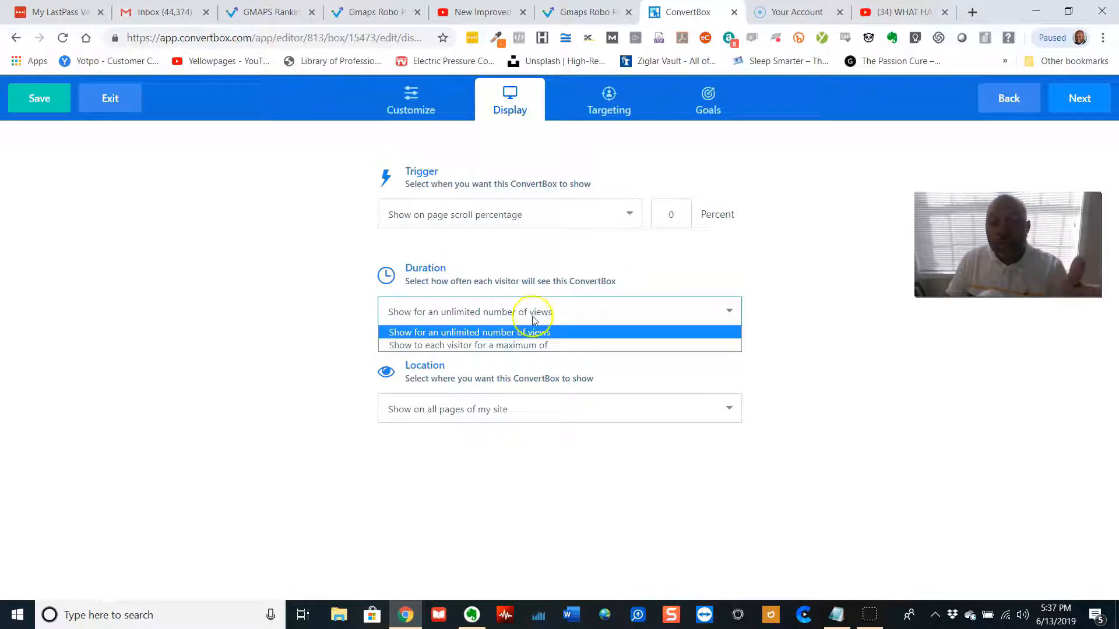
click(502, 343)
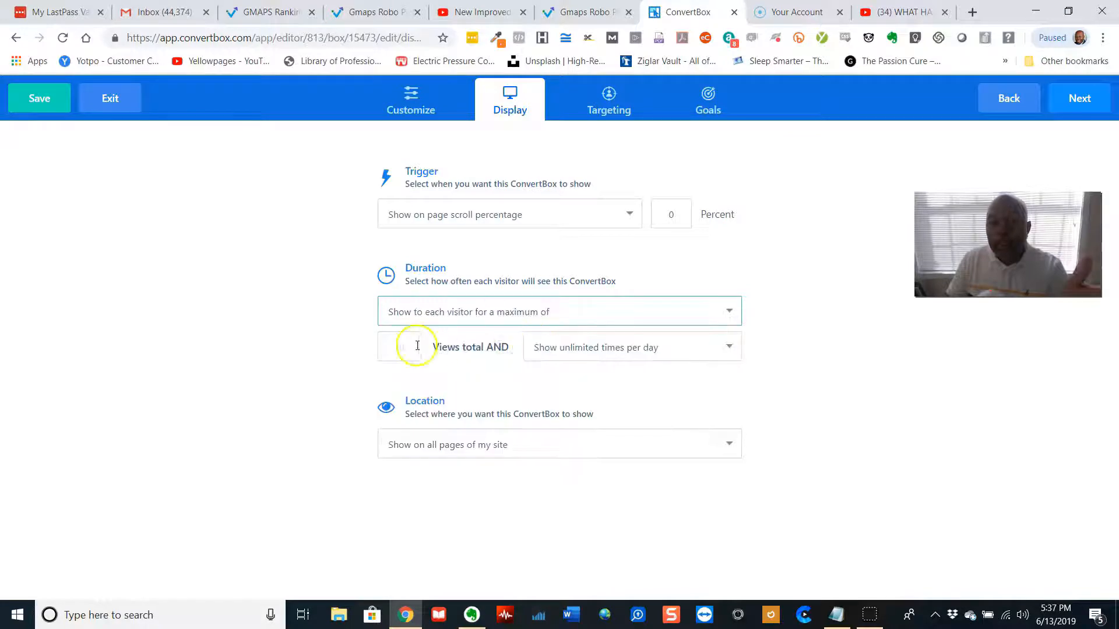
click(400, 347)
text(8)
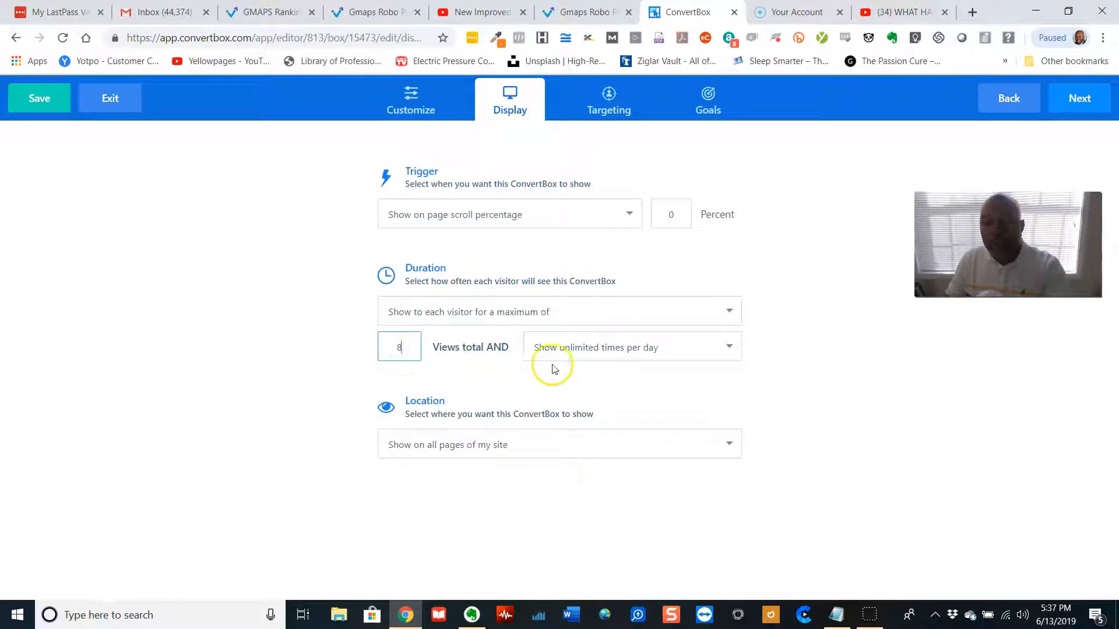
Limit the box to 3 views per day
click(590, 353)
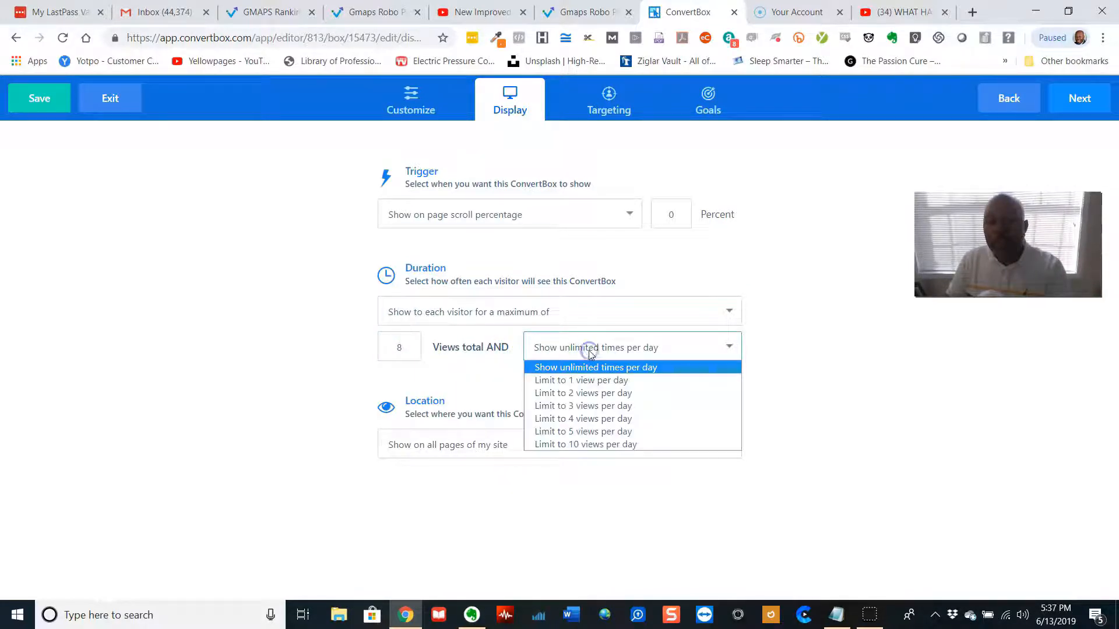
click(581, 406)
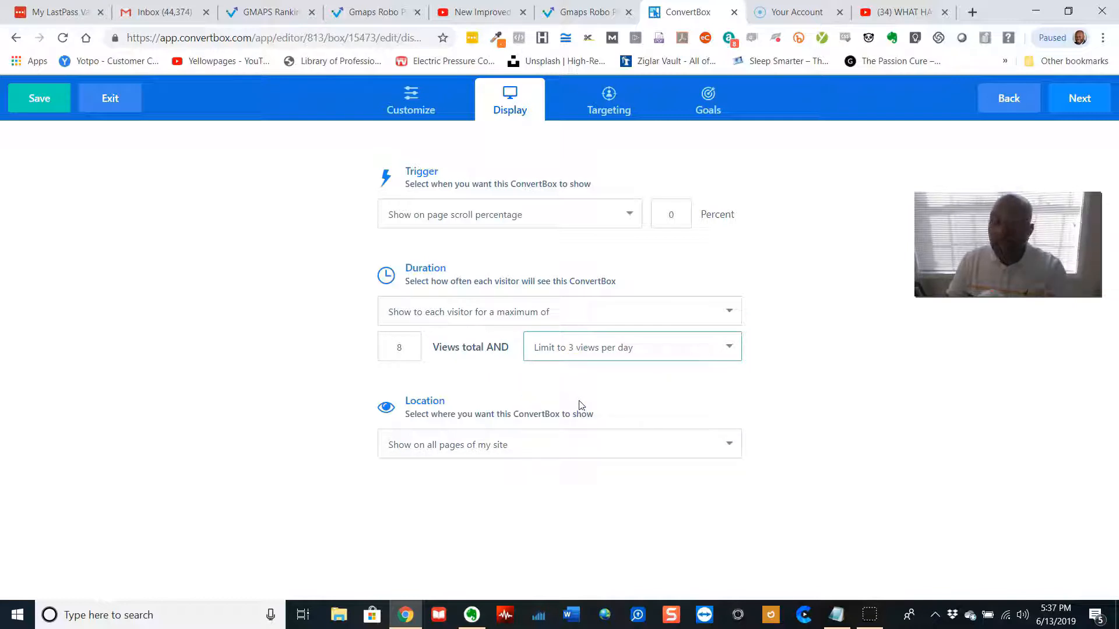
click(576, 406)
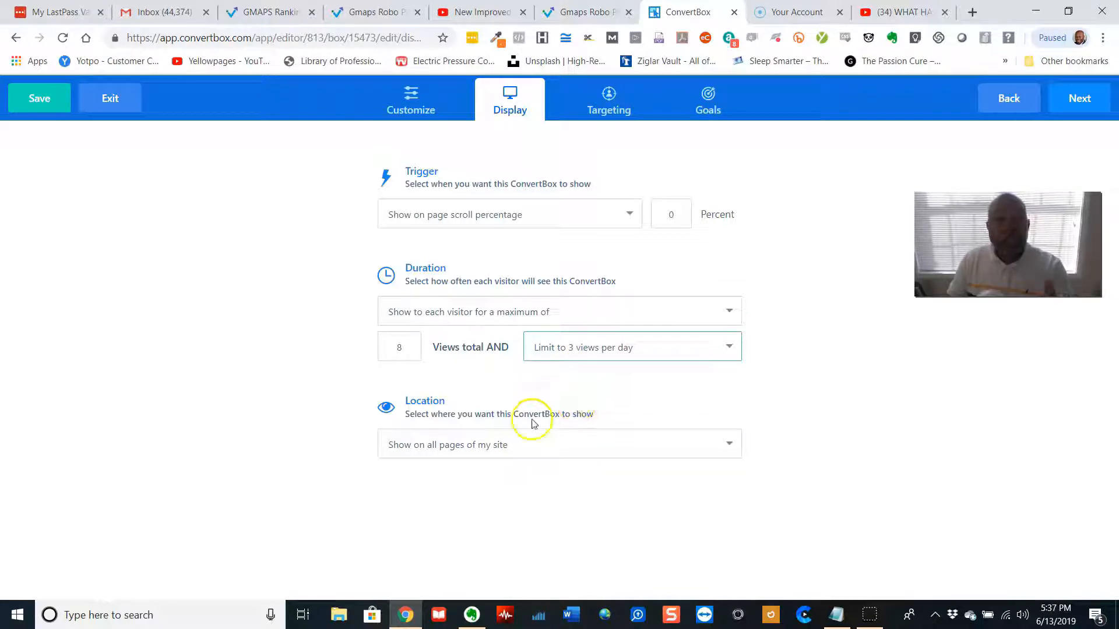
Switch the display location to show on someone else's page using an overlay link and inspect the overlay URL field
click(582, 449)
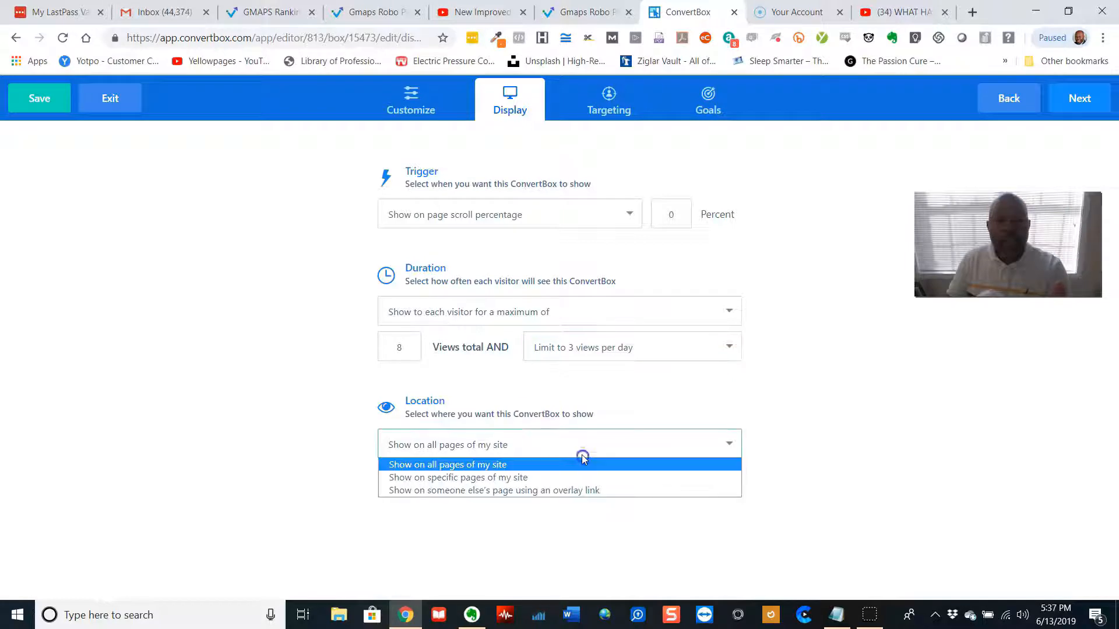
click(504, 492)
scroll(511, 493, down, 1)
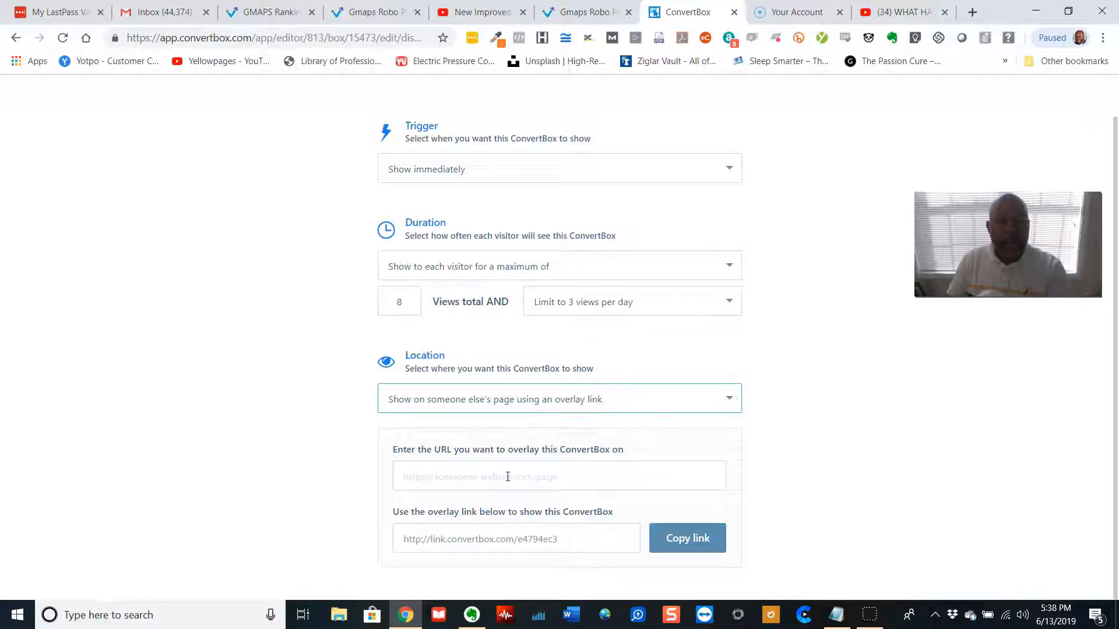
click(508, 475)
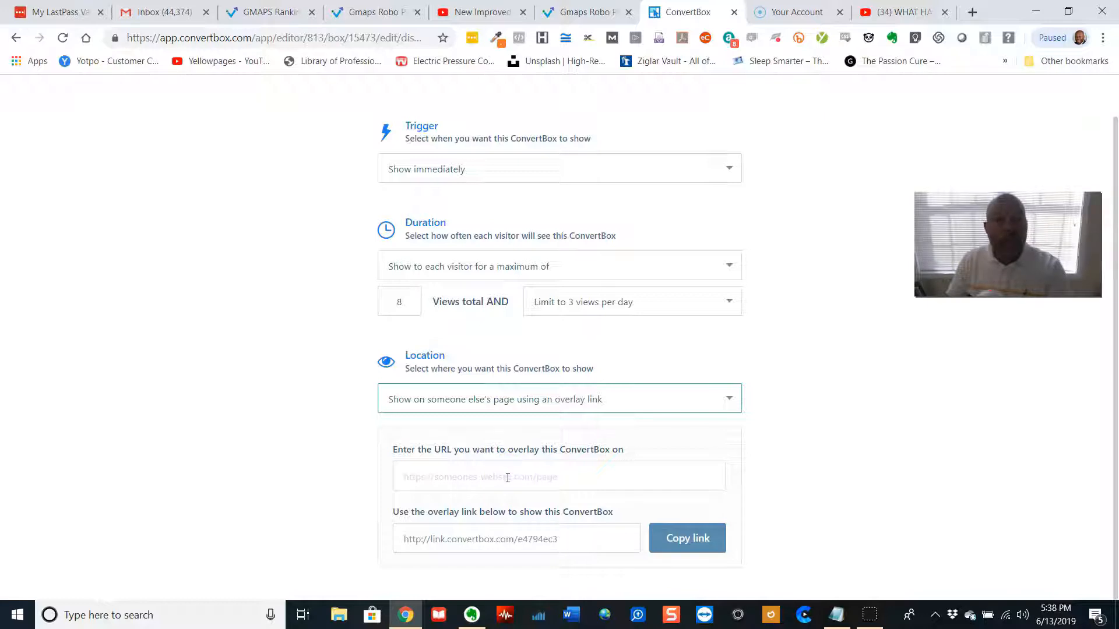
click(506, 479)
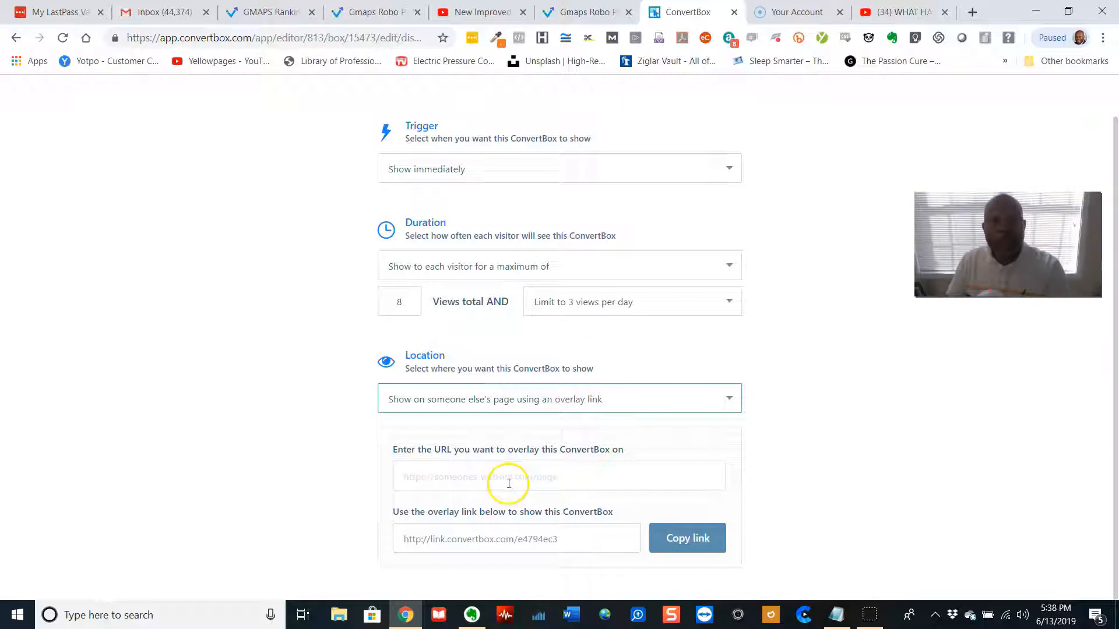
click(513, 452)
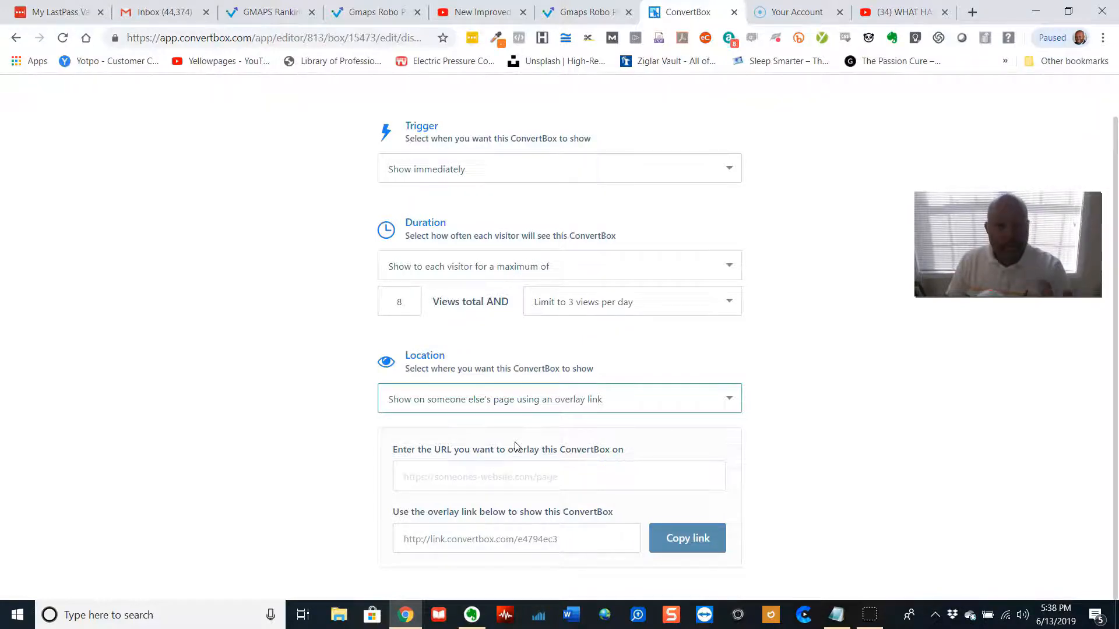
scroll(725, 431, up, 1)
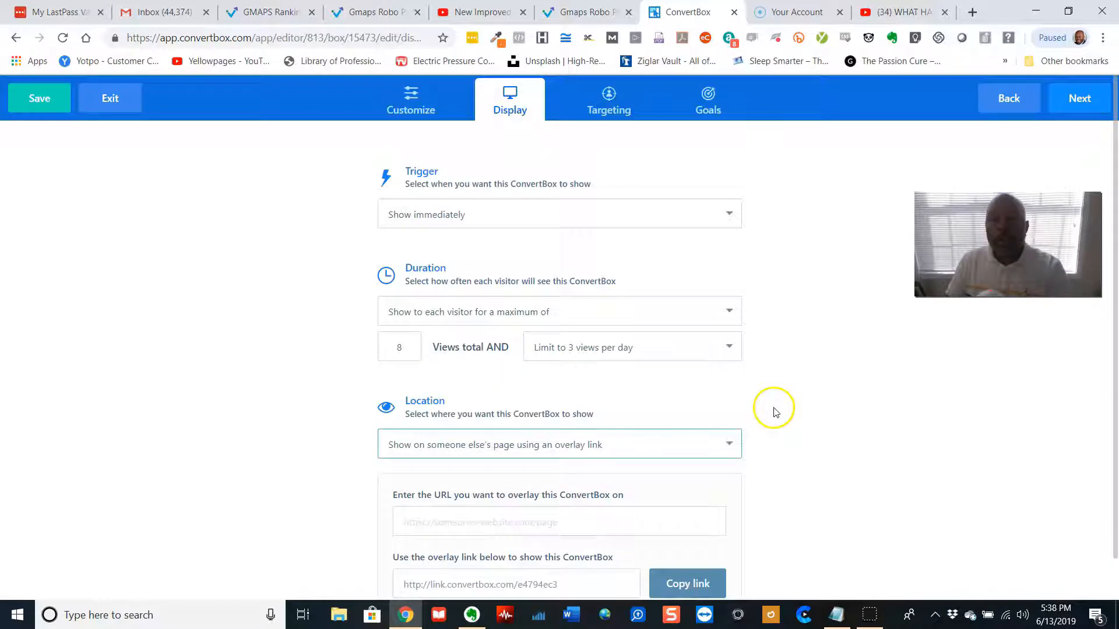
Check the Targeting tab, then set the location back to Show on all pages of my site
click(609, 105)
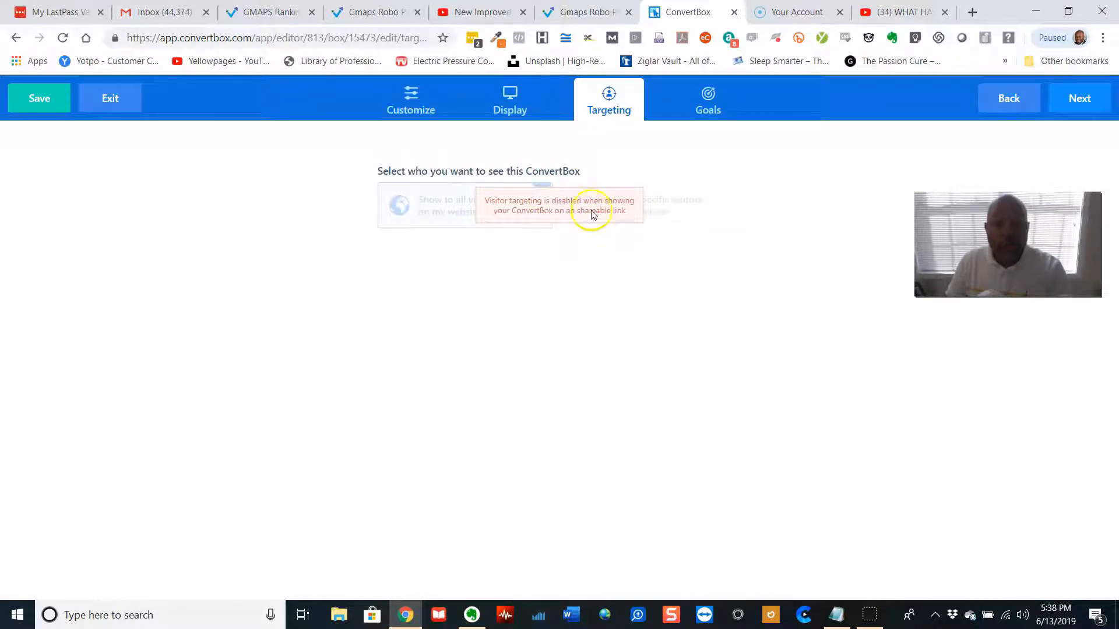
click(511, 98)
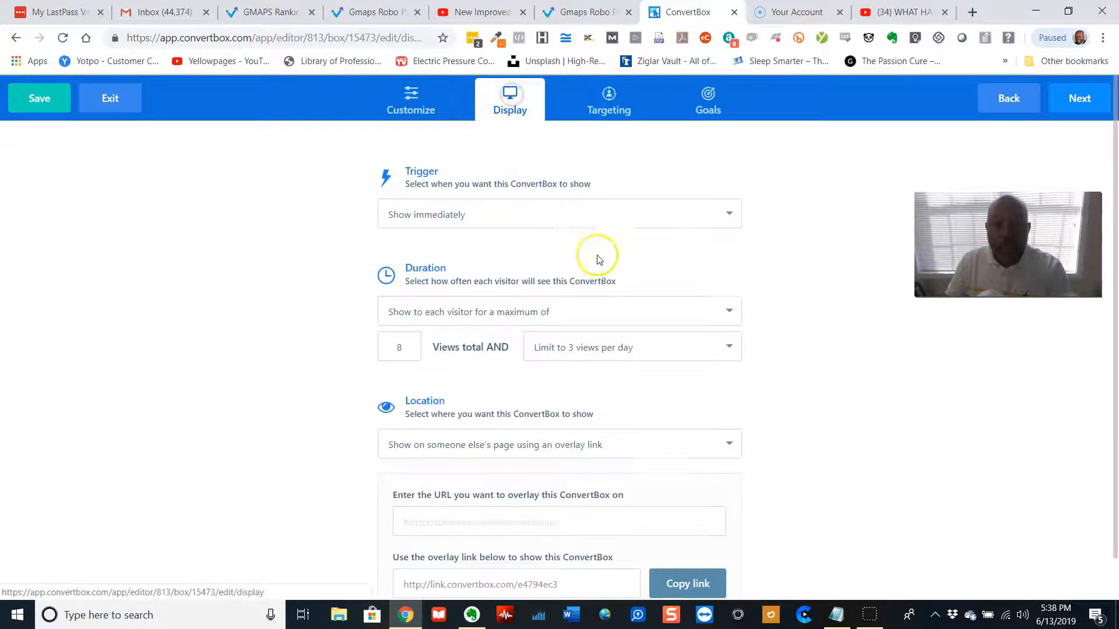
scroll(600, 245, down, 1)
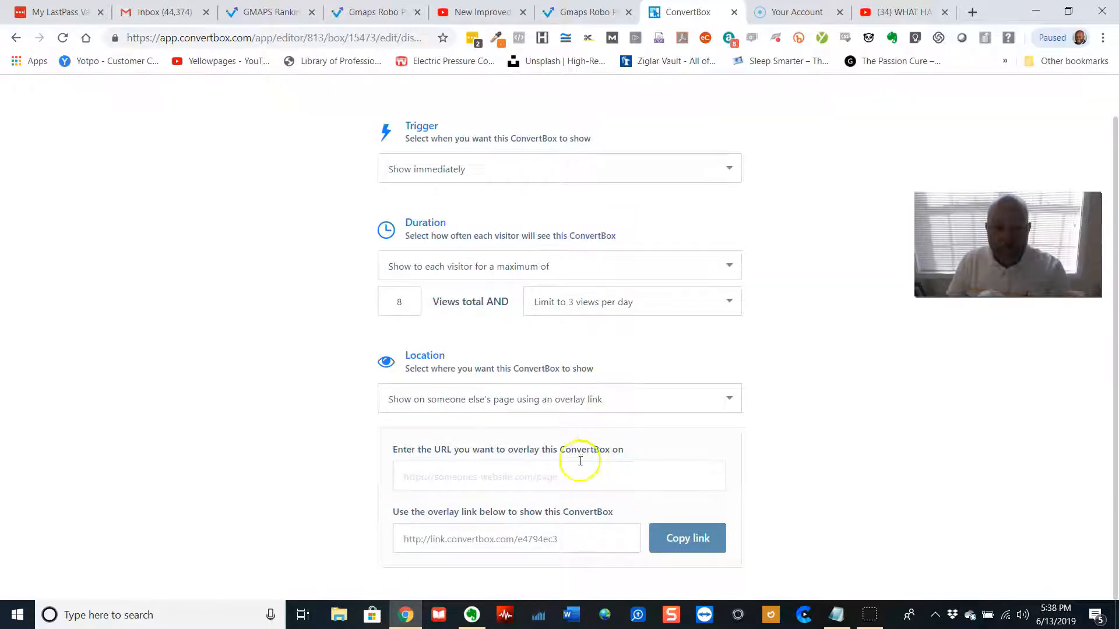
click(607, 400)
click(532, 421)
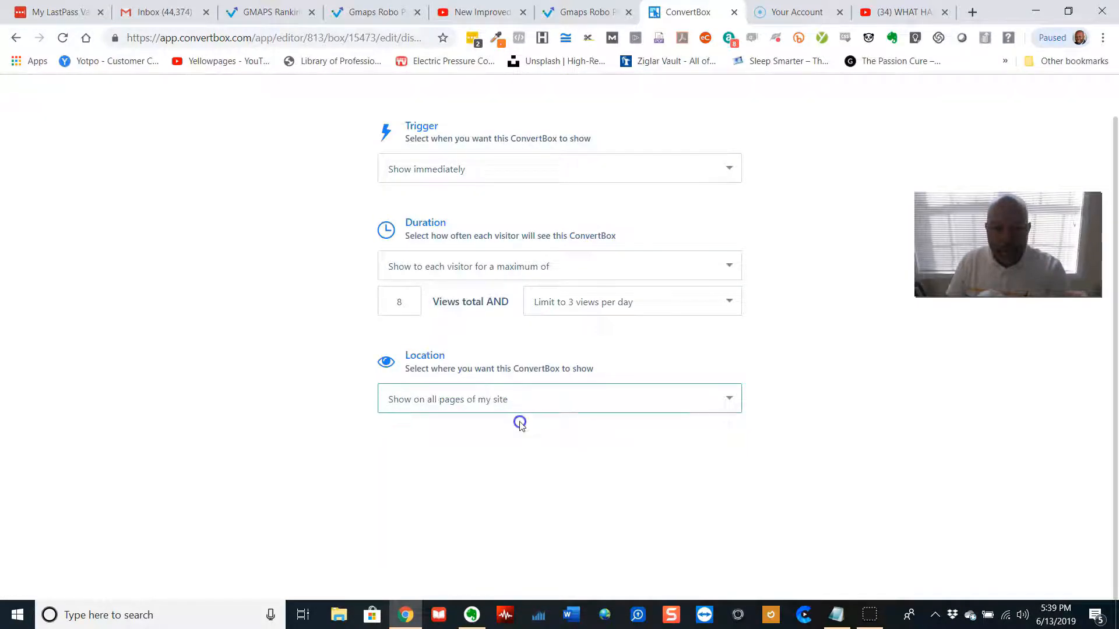
Open the Targeting settings and choose to target specific visitors on the website
scroll(599, 300, up, 1)
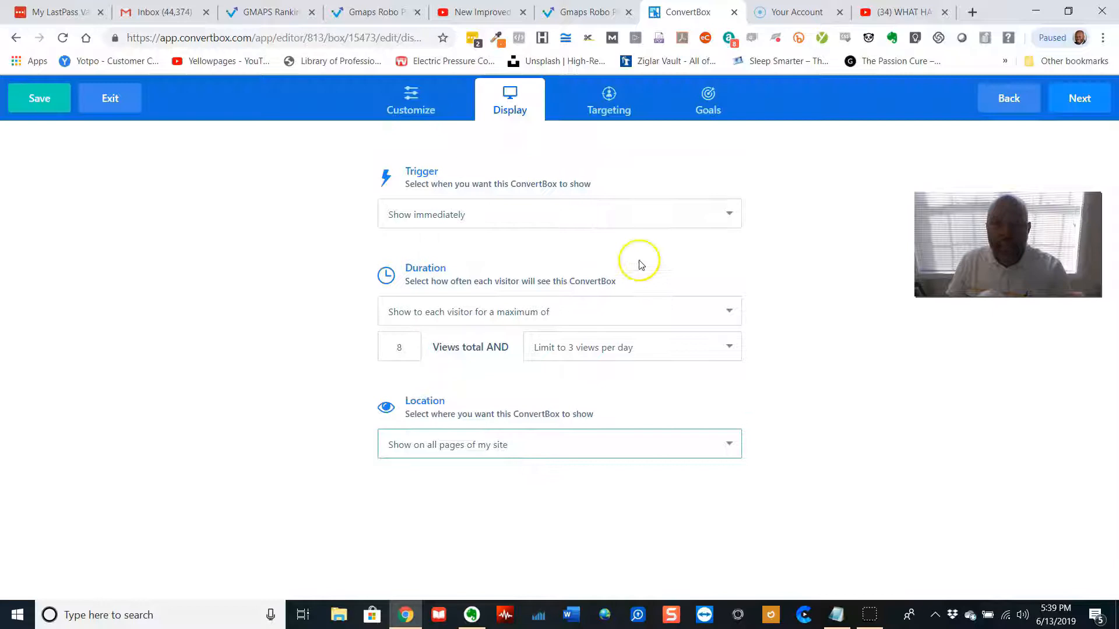
click(607, 106)
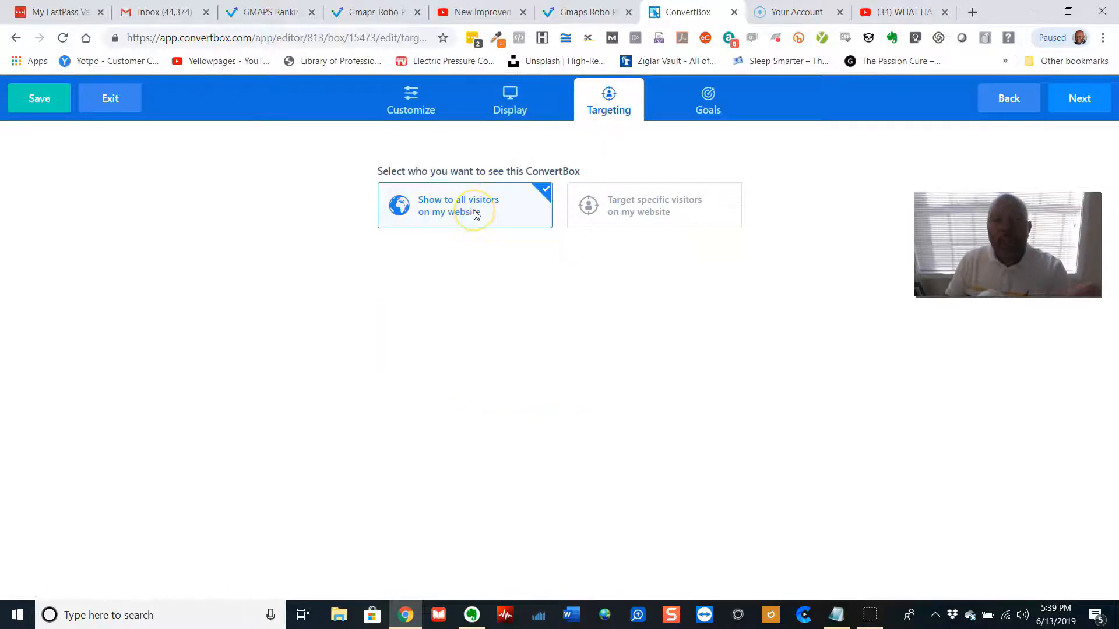
click(652, 215)
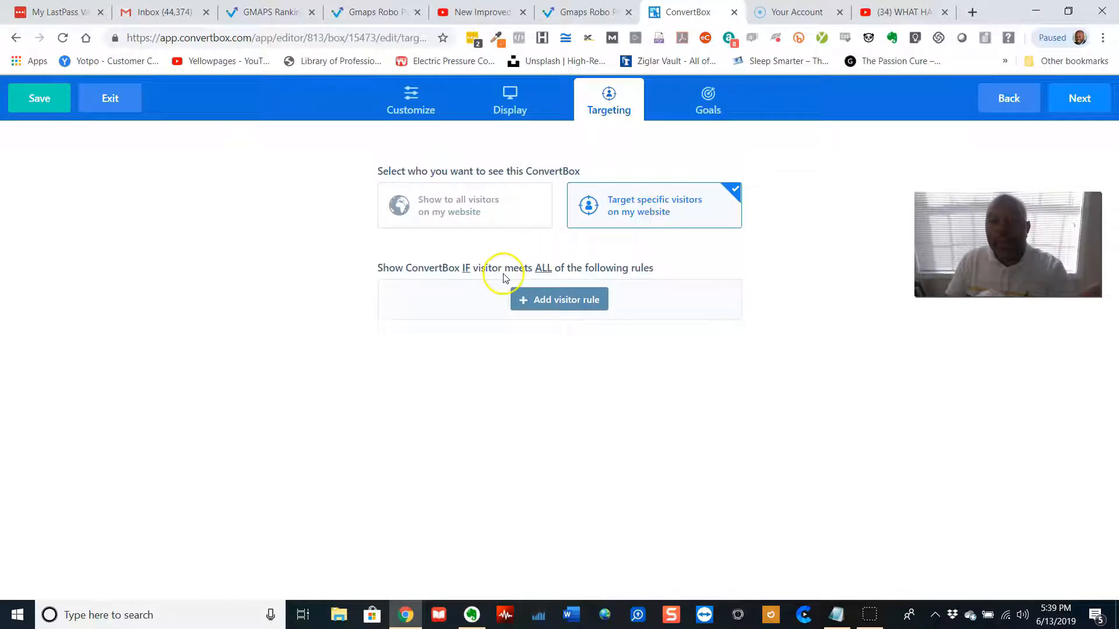
Add a Number of visits rule for returning visitors who have visited the site 3 times or more
click(551, 298)
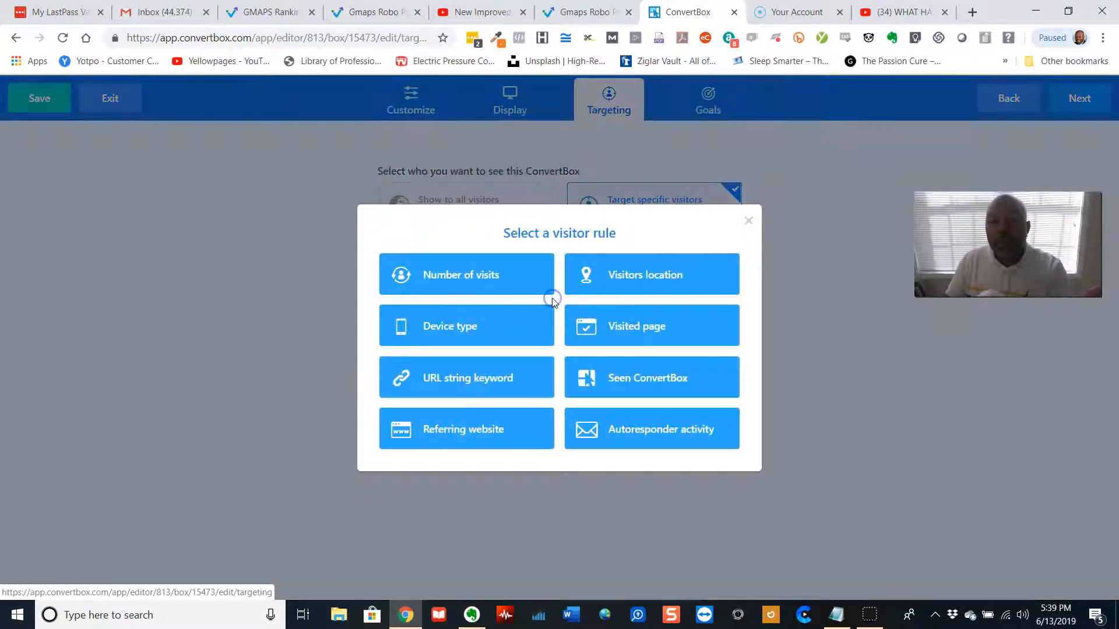
click(460, 280)
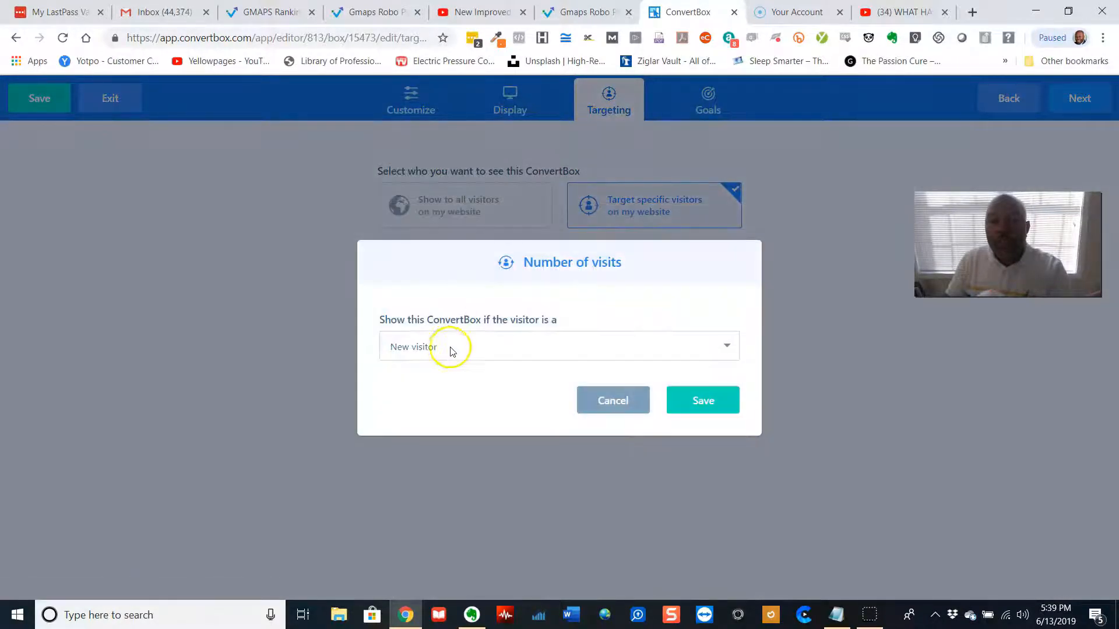
click(450, 348)
click(444, 380)
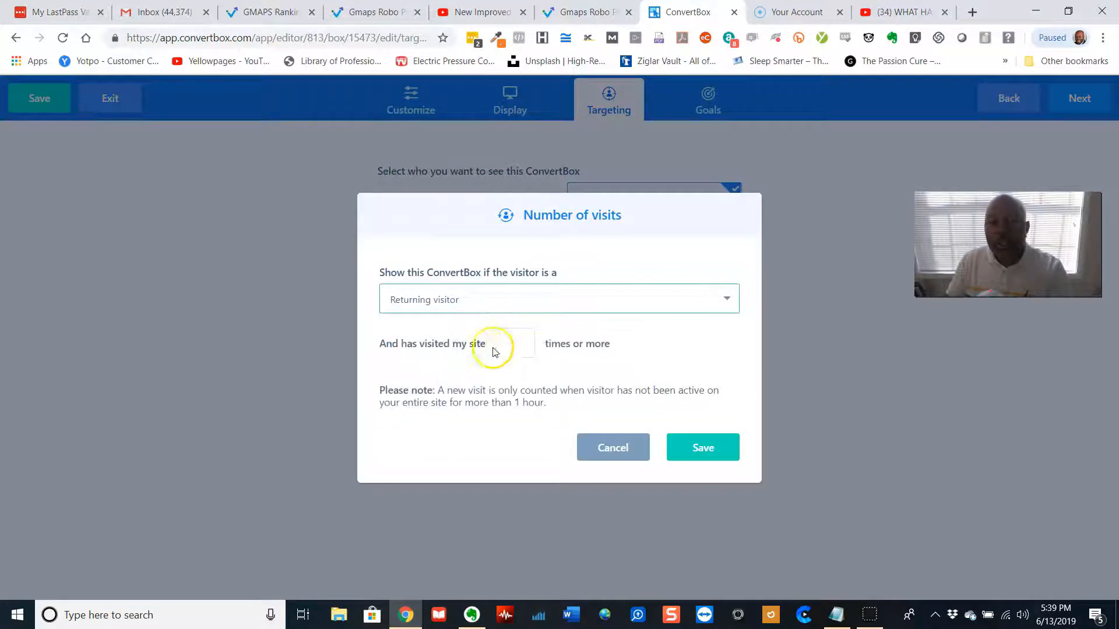
click(524, 344)
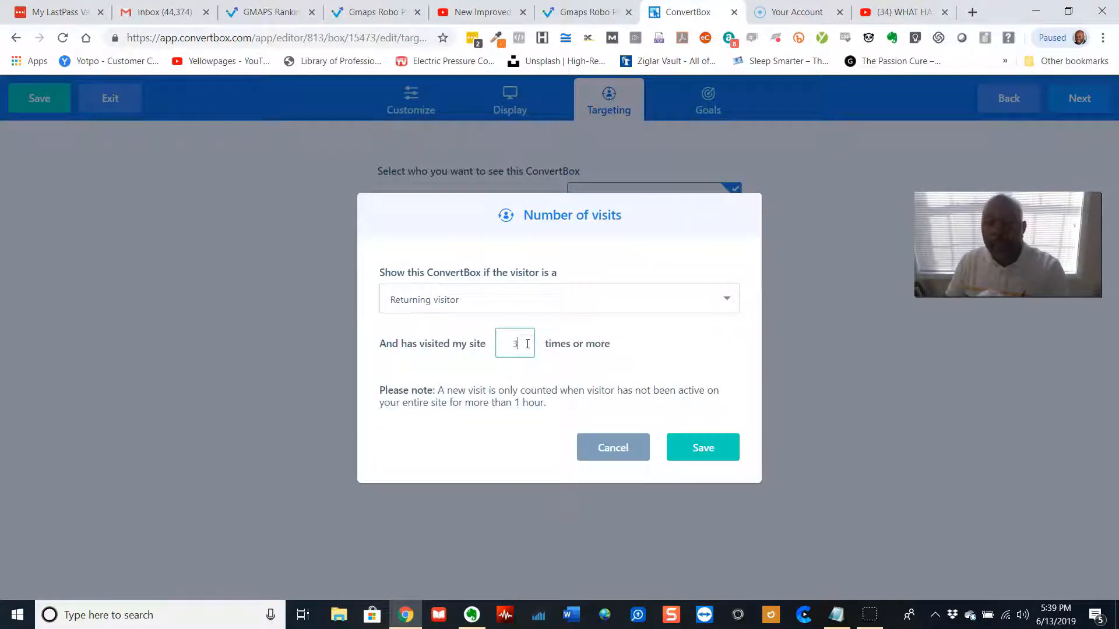
text(3)
click(703, 447)
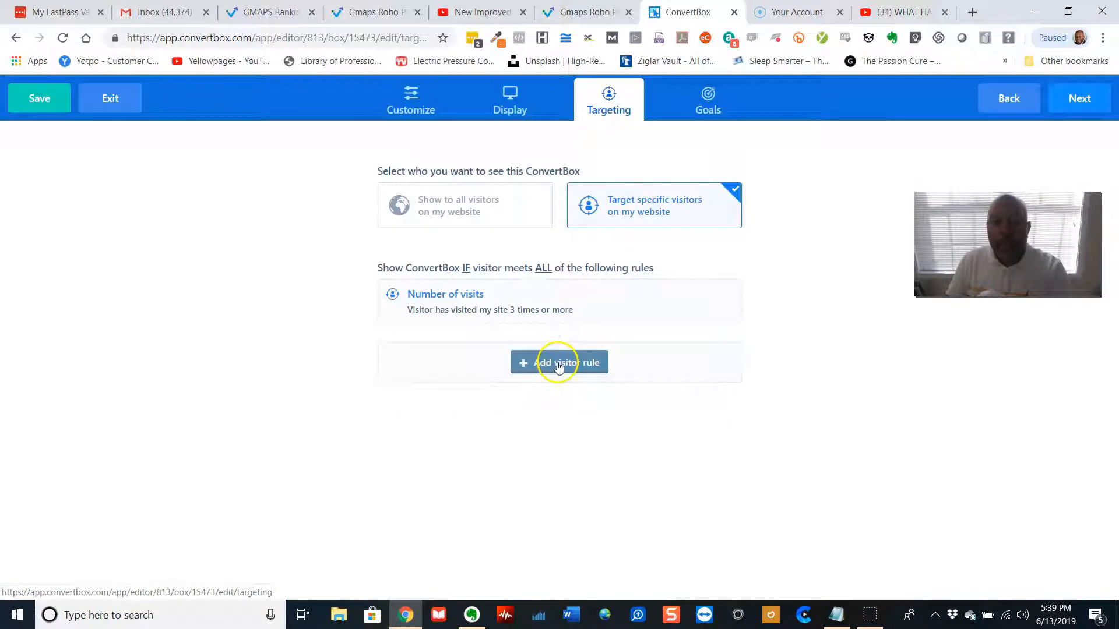
click(558, 364)
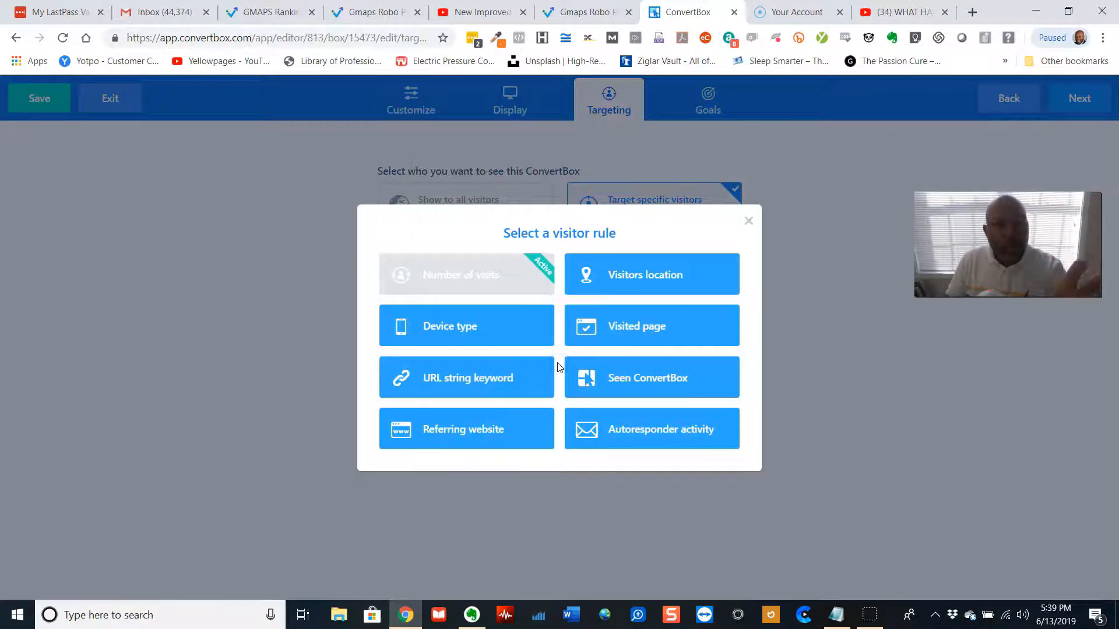
click(474, 320)
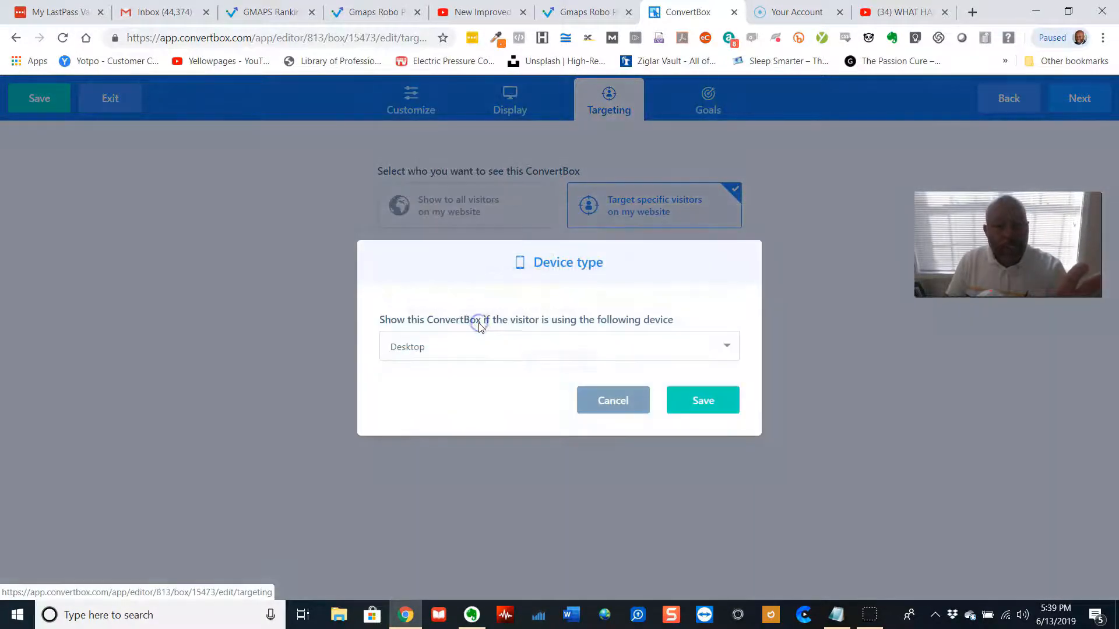
click(481, 340)
click(475, 378)
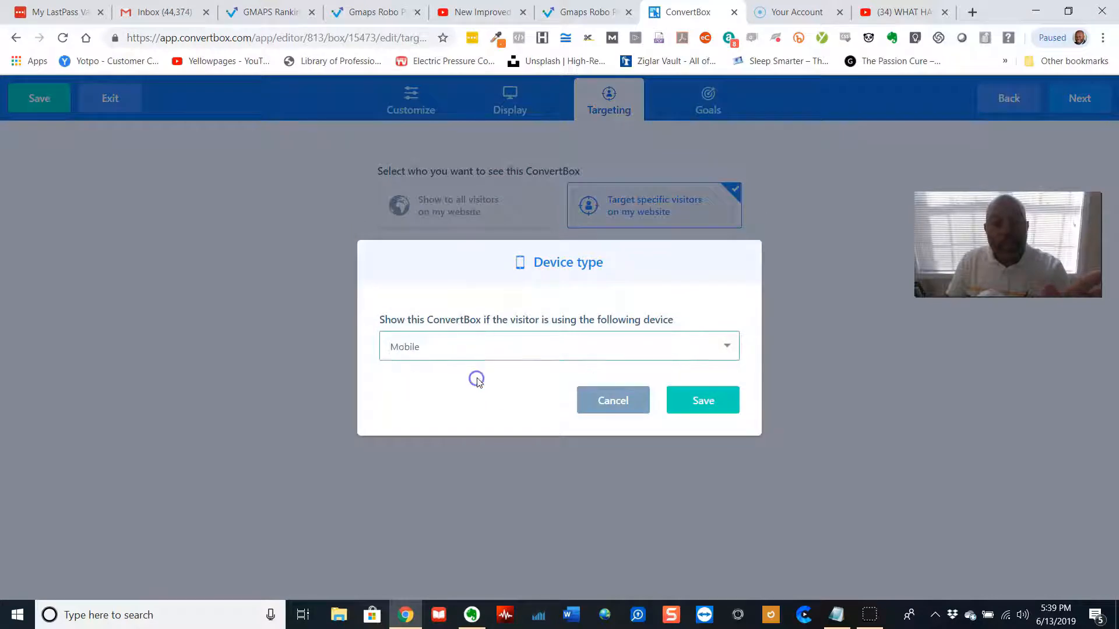
click(526, 342)
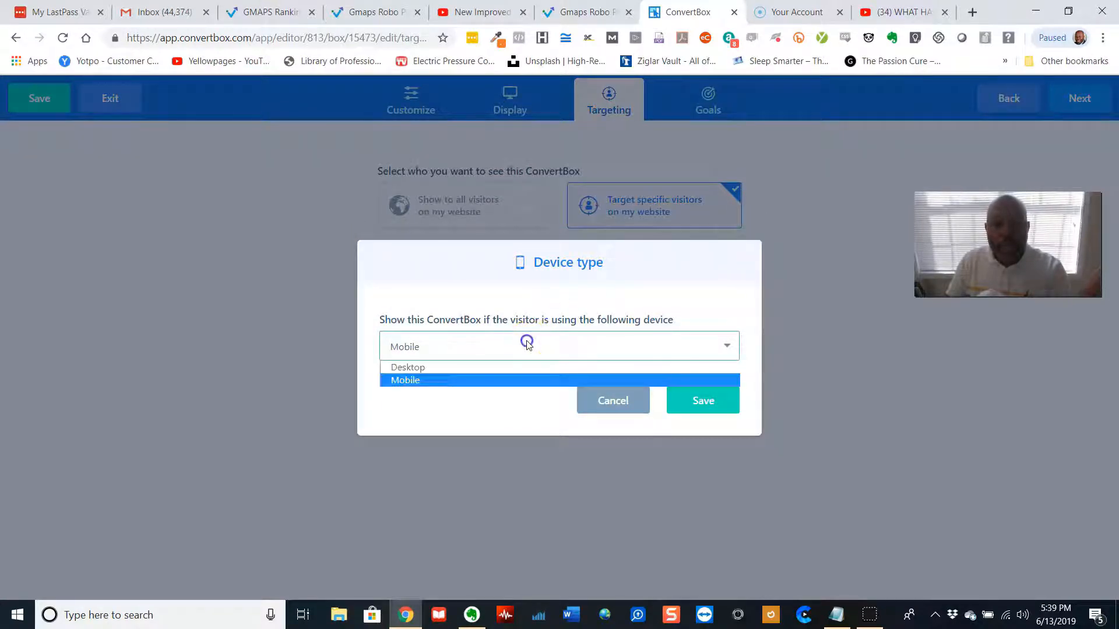
click(504, 370)
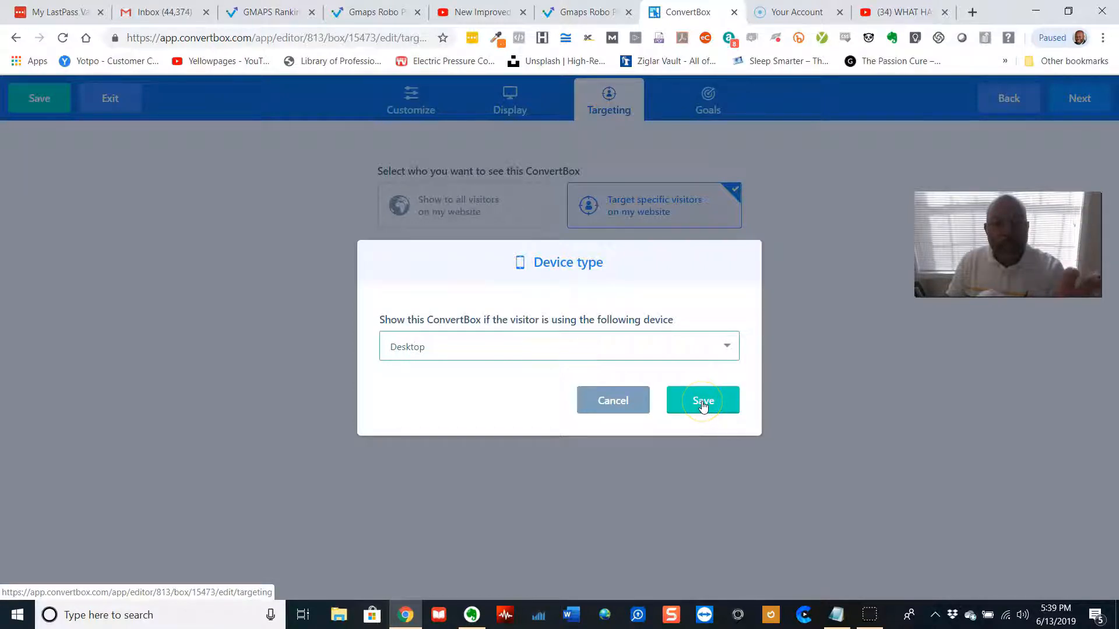
click(631, 400)
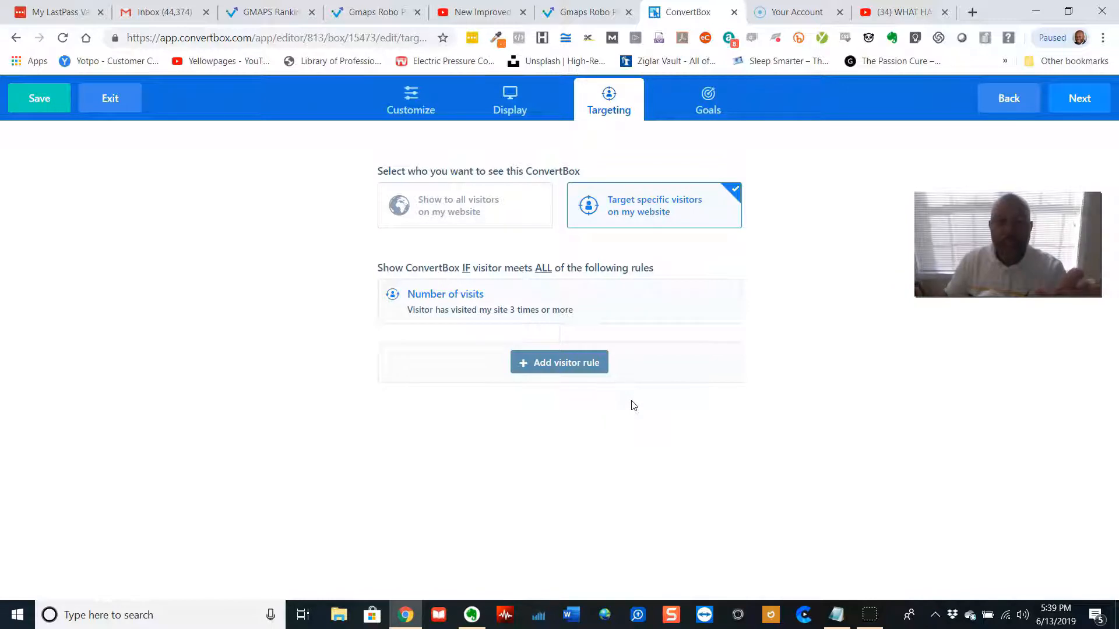
click(570, 362)
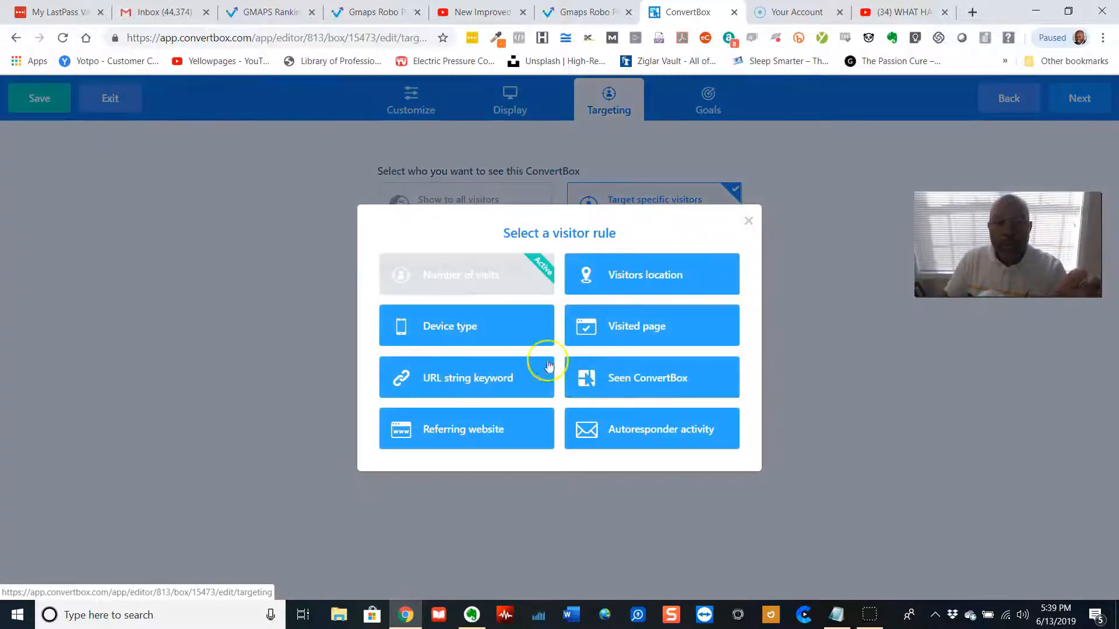
click(479, 382)
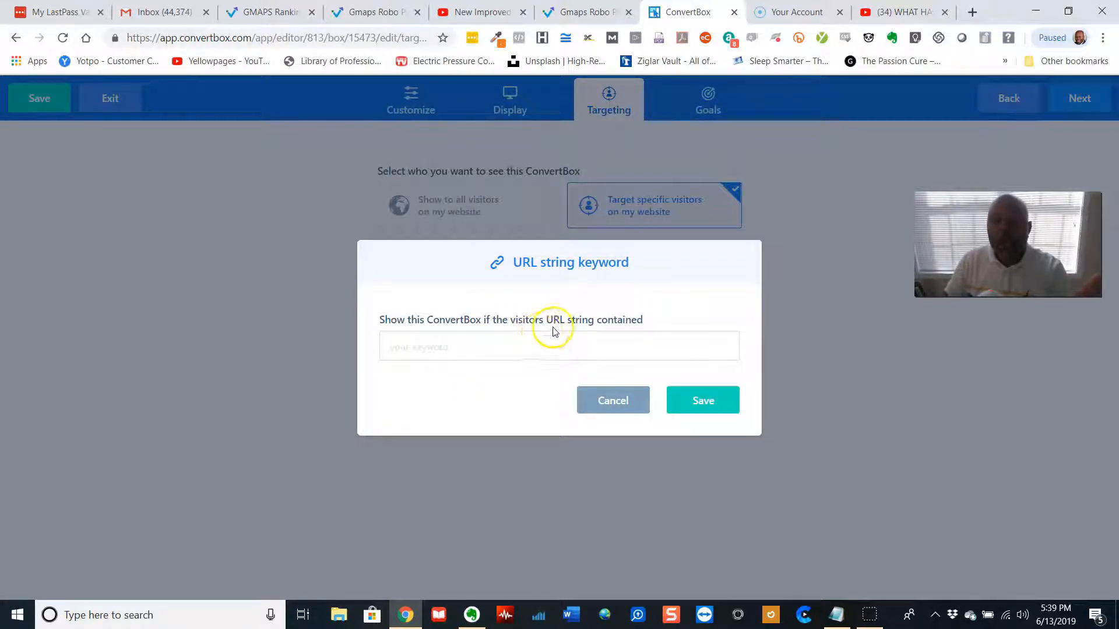
click(617, 331)
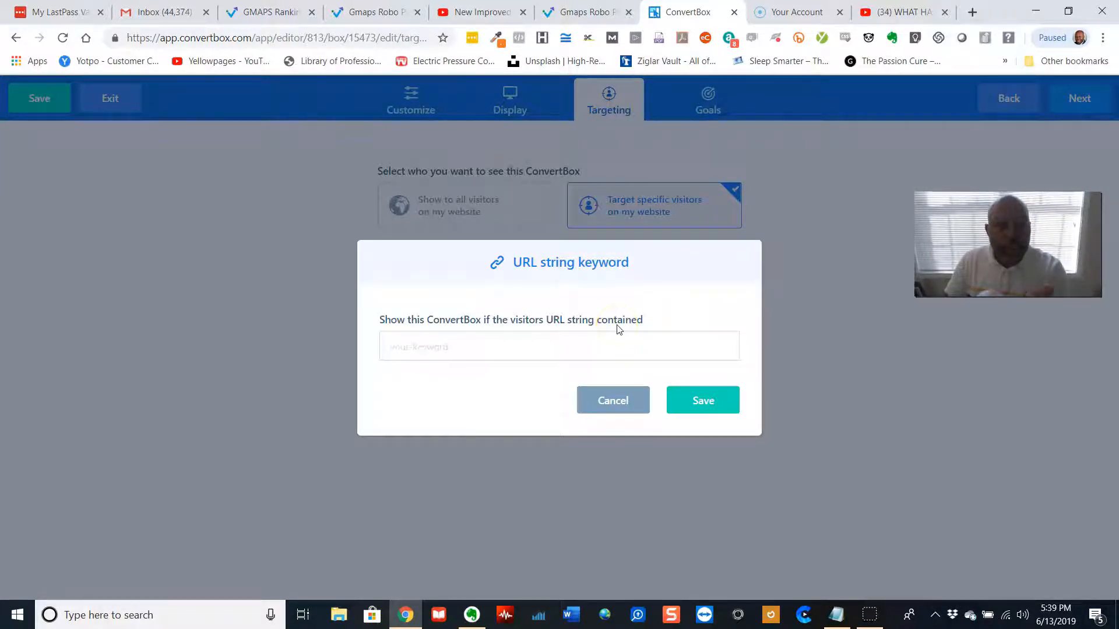
click(618, 331)
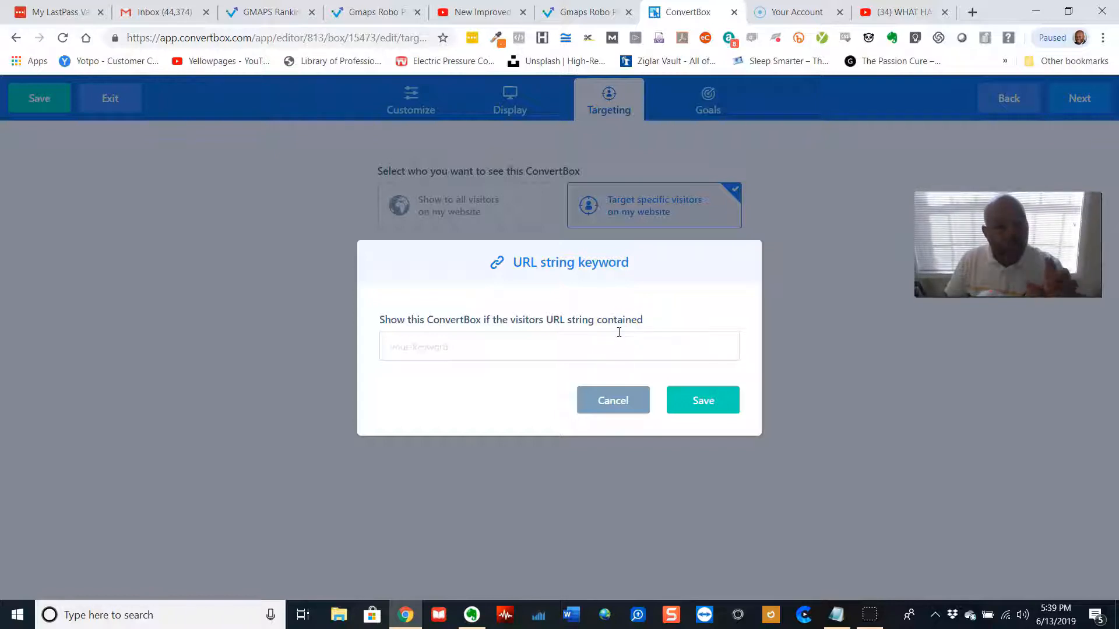
click(627, 399)
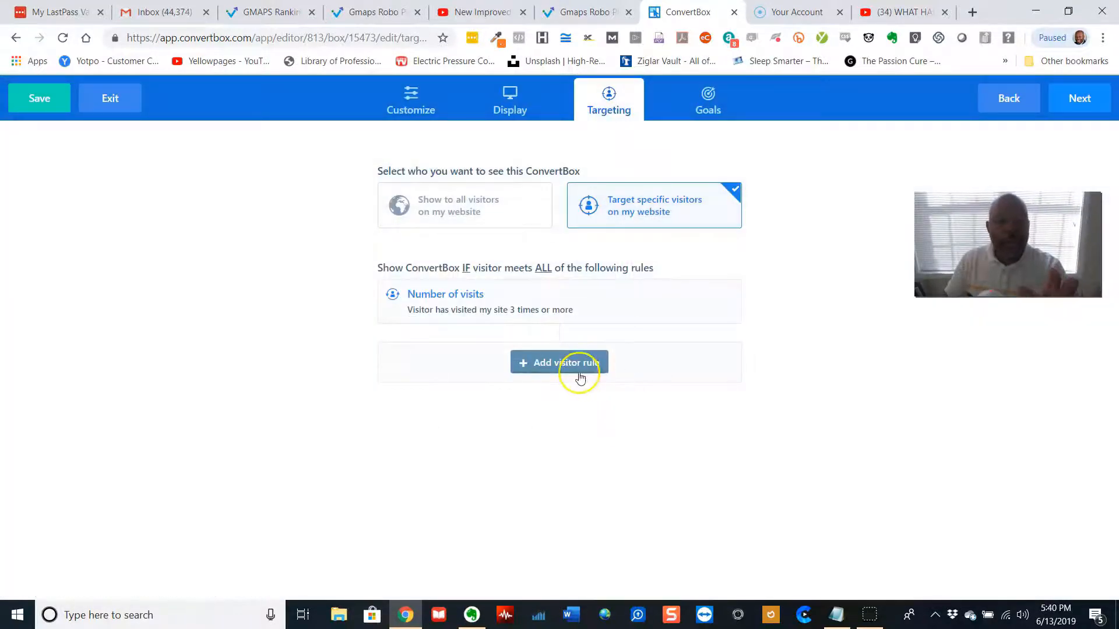
Add a Referring website visitor rule and save it
click(580, 365)
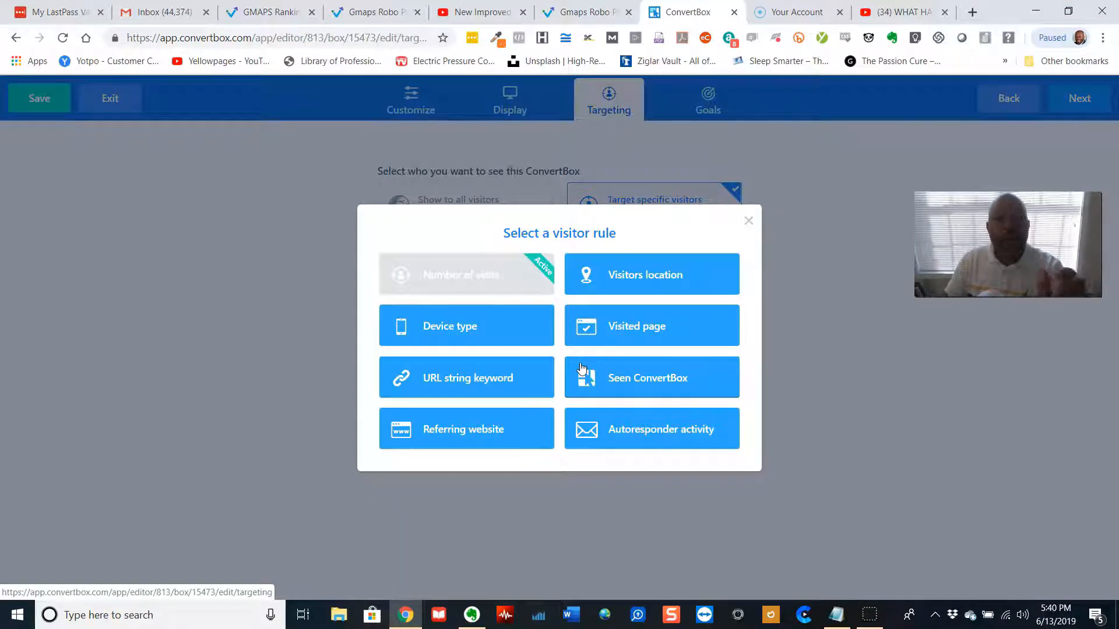
click(462, 432)
click(458, 360)
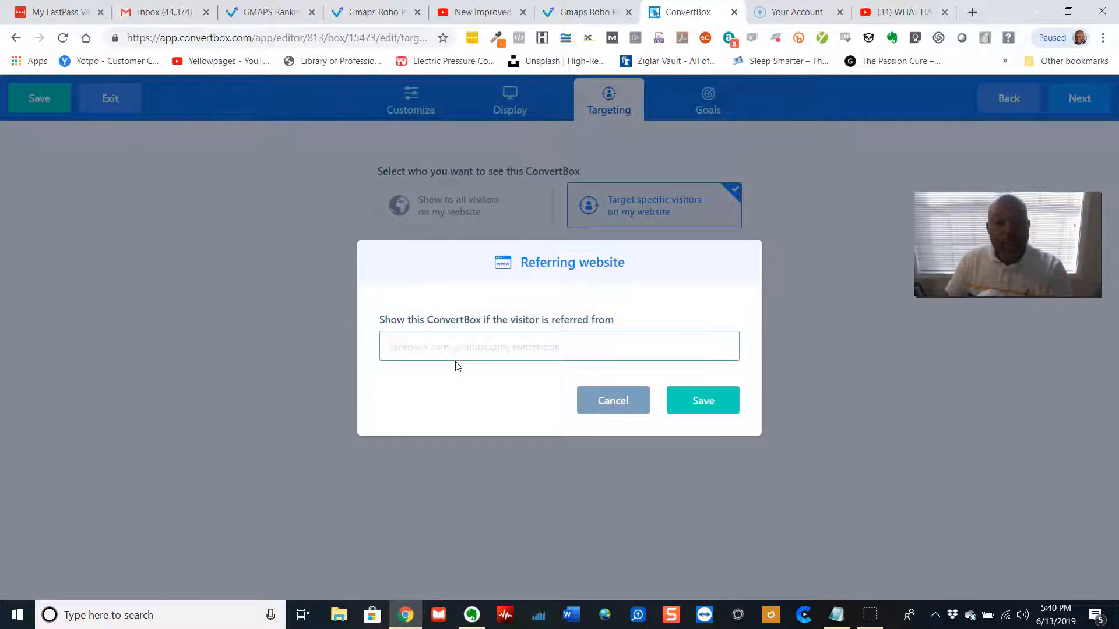
click(711, 406)
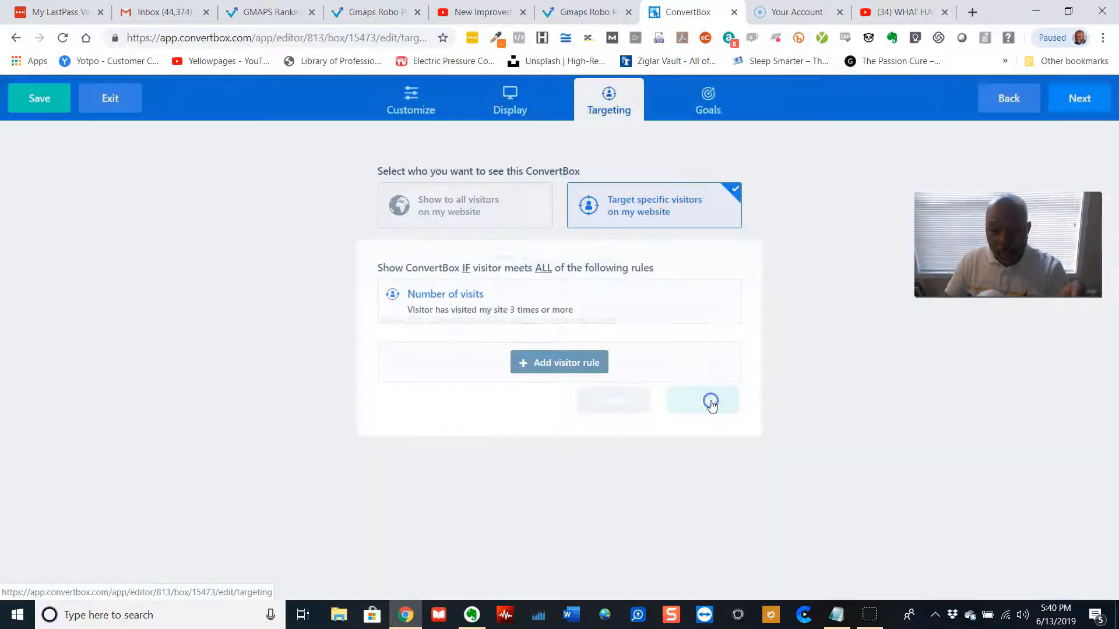
Add a Visitors location rule showing the ConvertBox when the visitor's location IS Australia, and save it
click(577, 362)
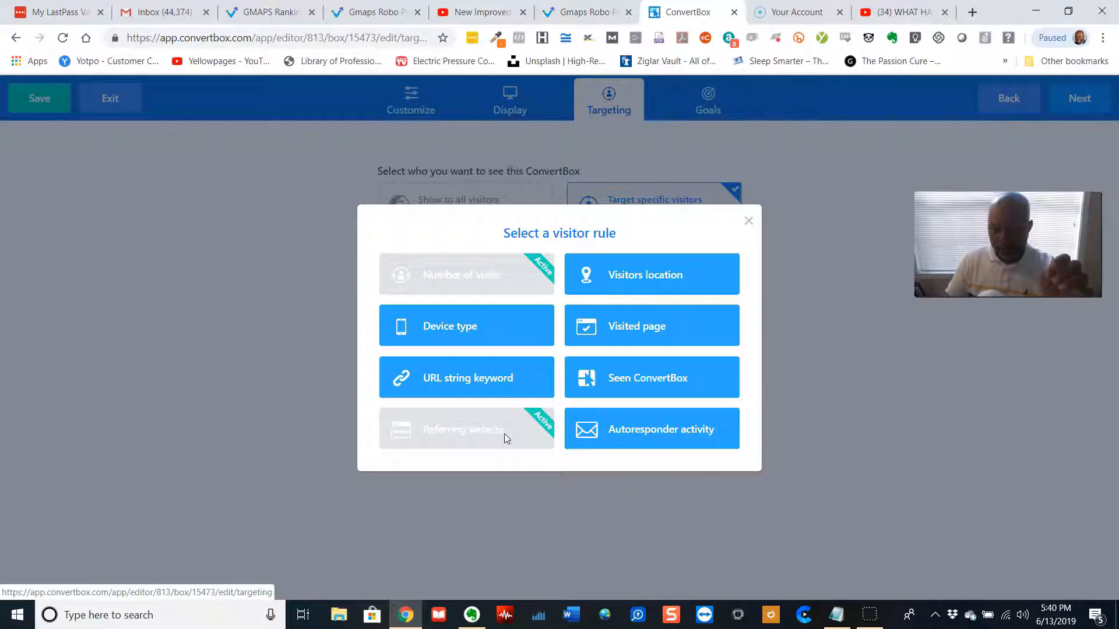
click(674, 281)
click(564, 261)
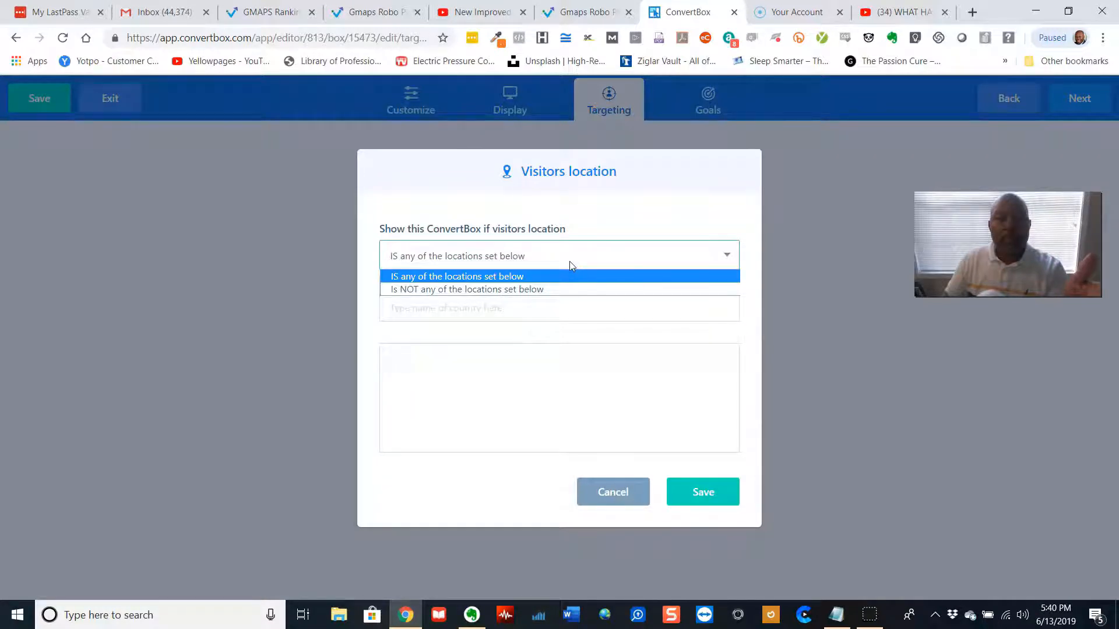
click(568, 261)
click(555, 304)
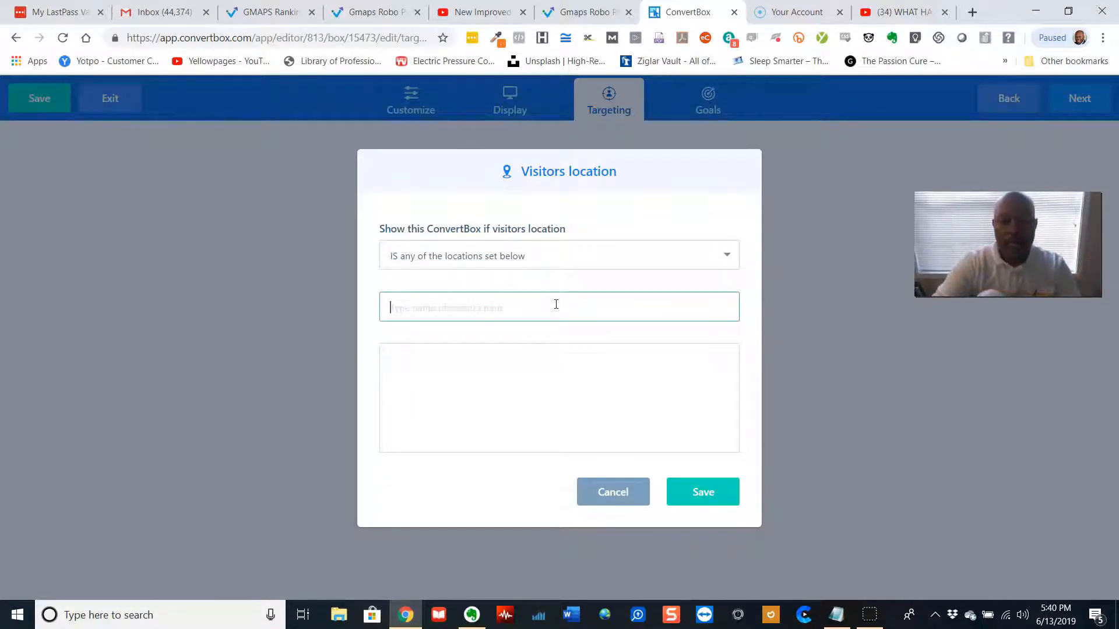
text(us)
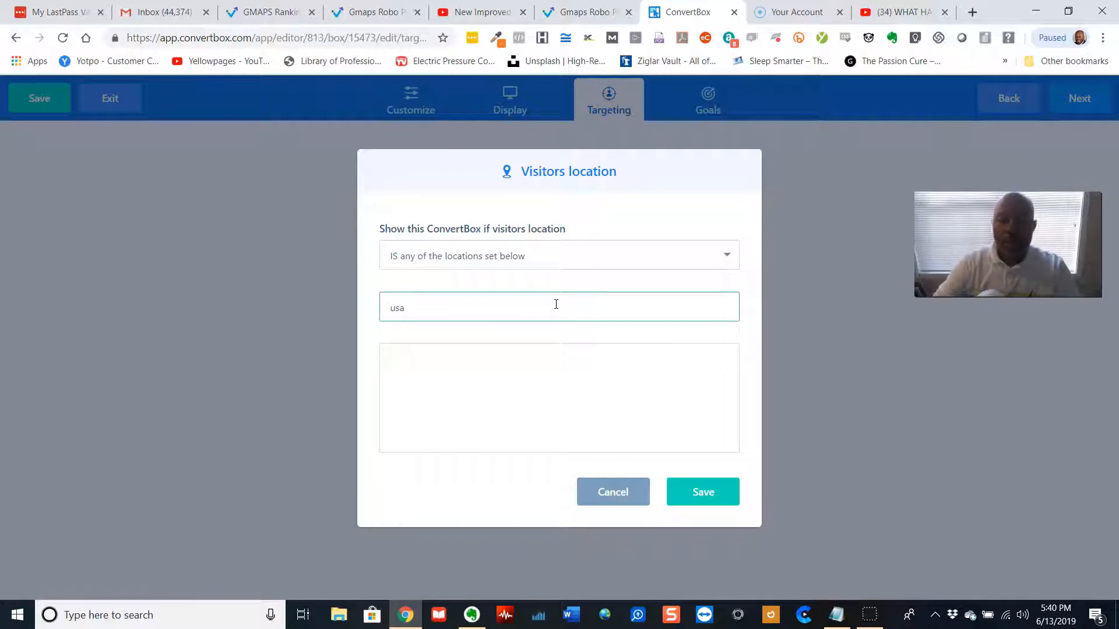
key(BackSpace)
key(BackSpace)
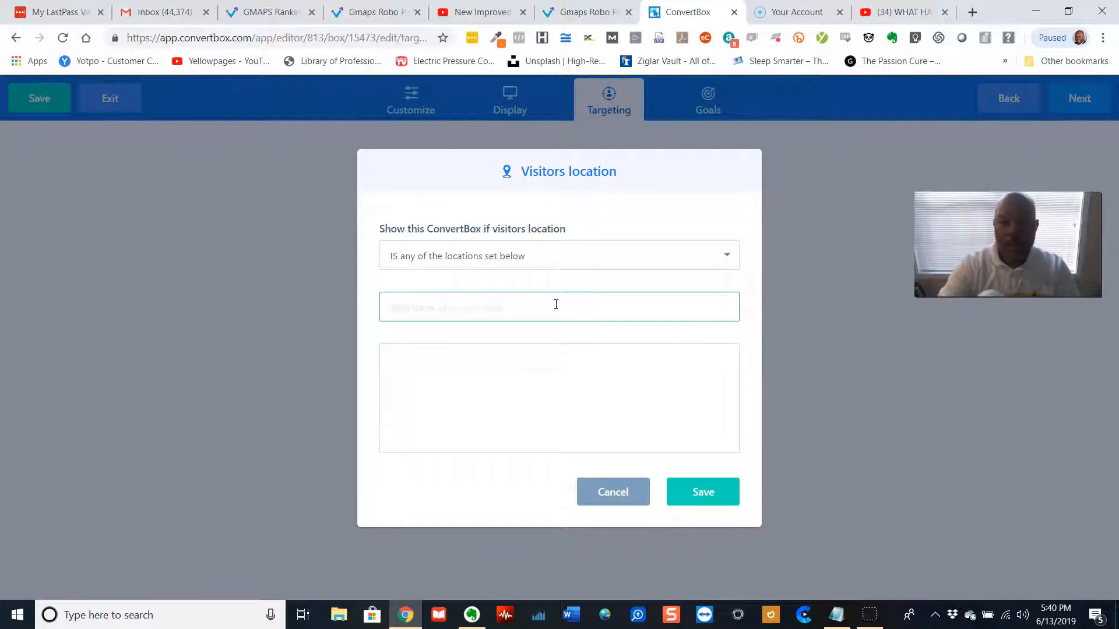
text(AUS)
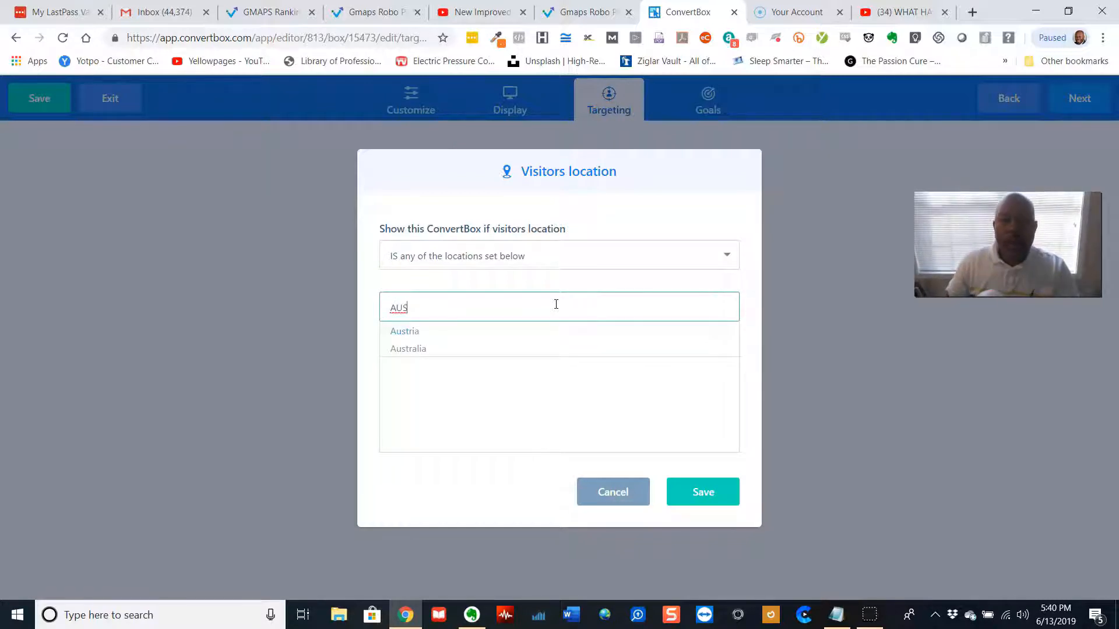
click(421, 348)
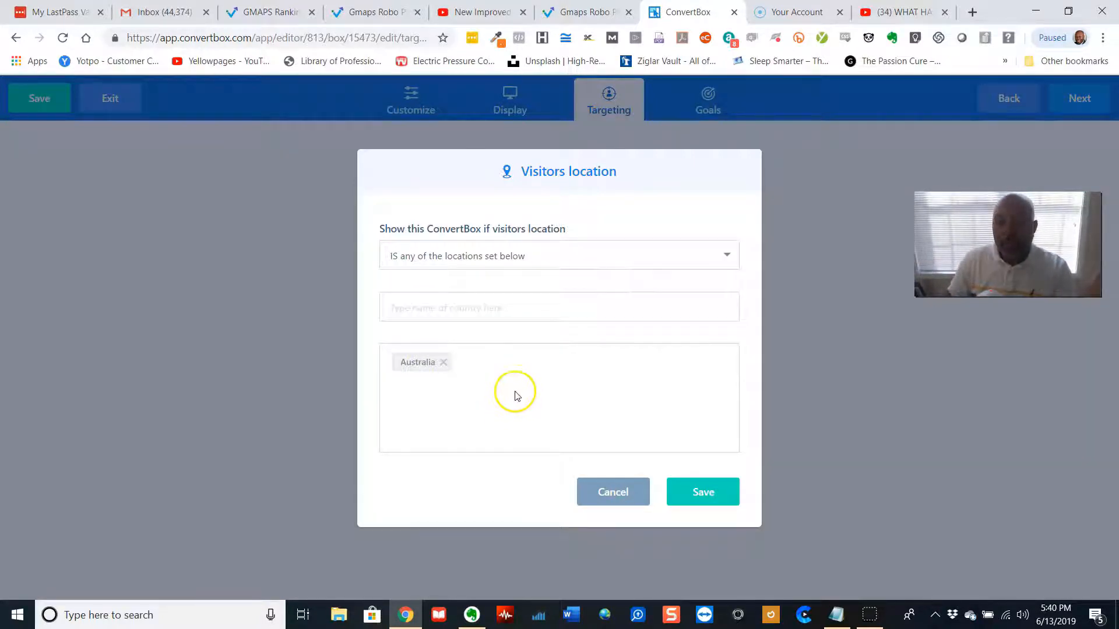
click(703, 495)
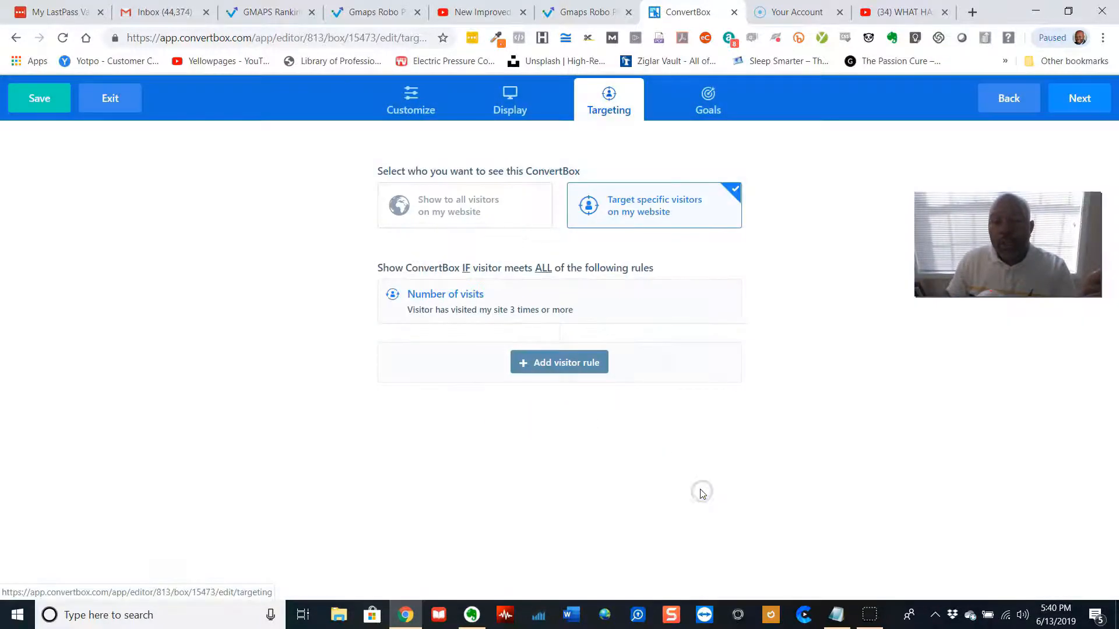
click(583, 373)
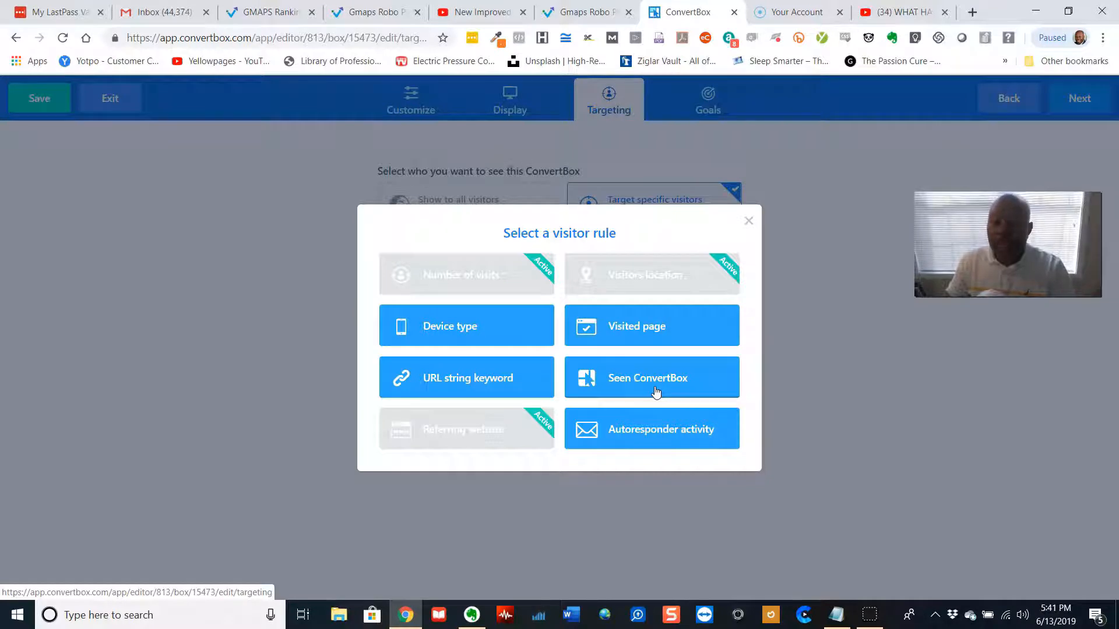
click(662, 430)
click(482, 346)
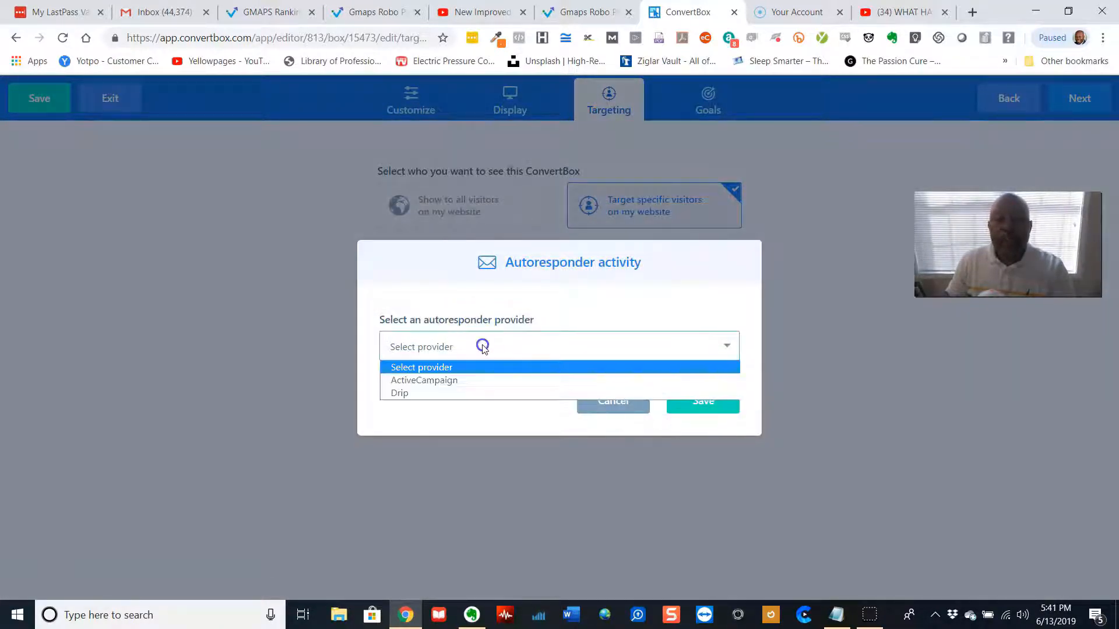
click(458, 383)
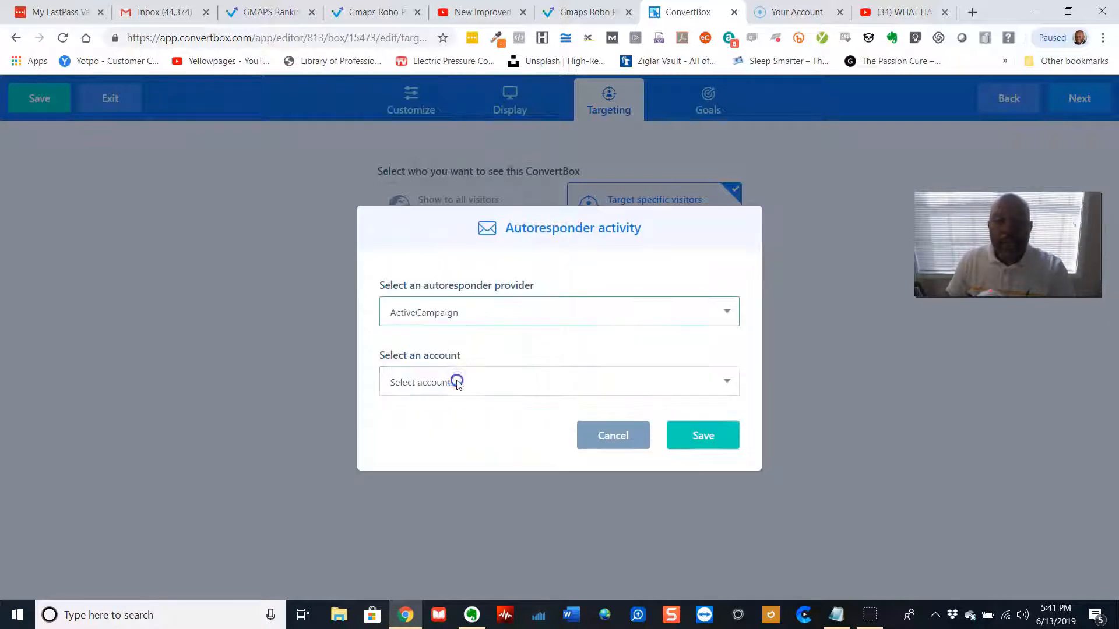
click(460, 383)
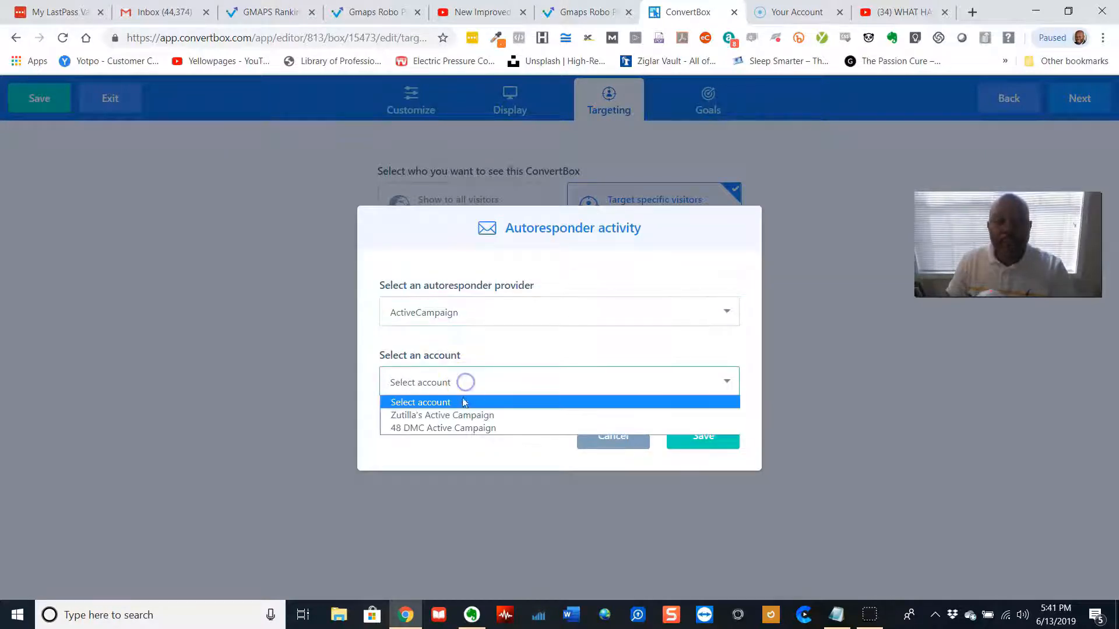
click(467, 427)
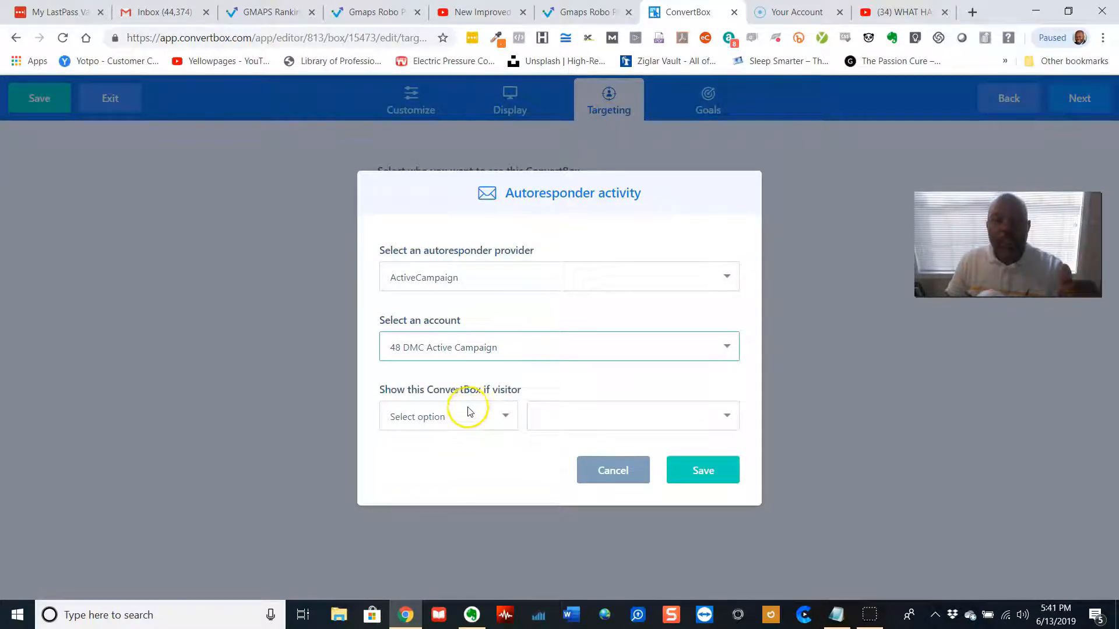
click(498, 417)
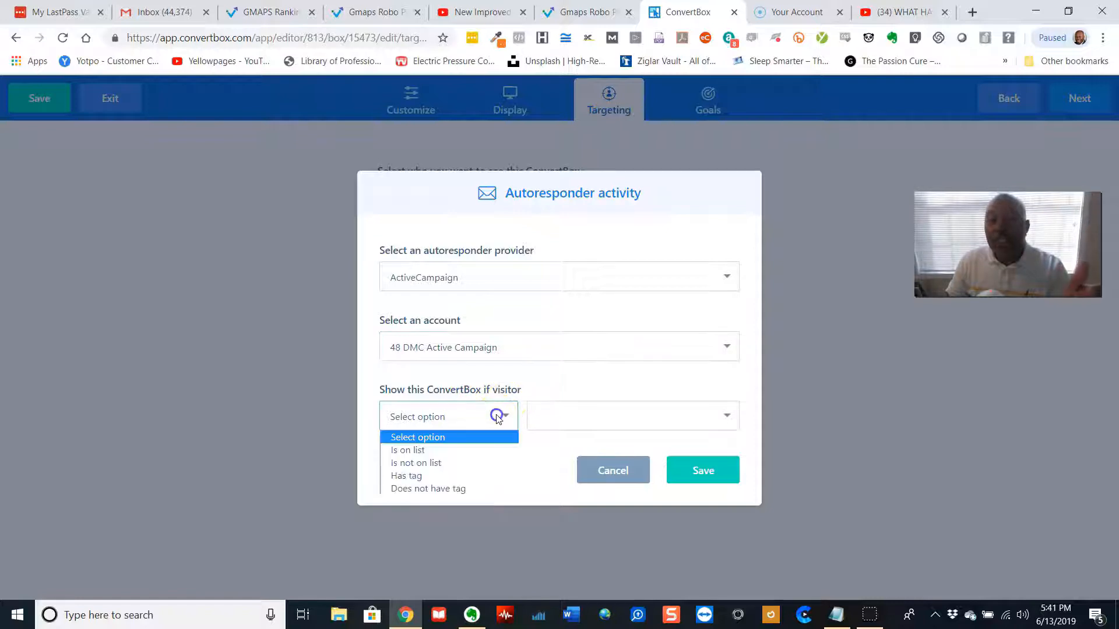
click(433, 450)
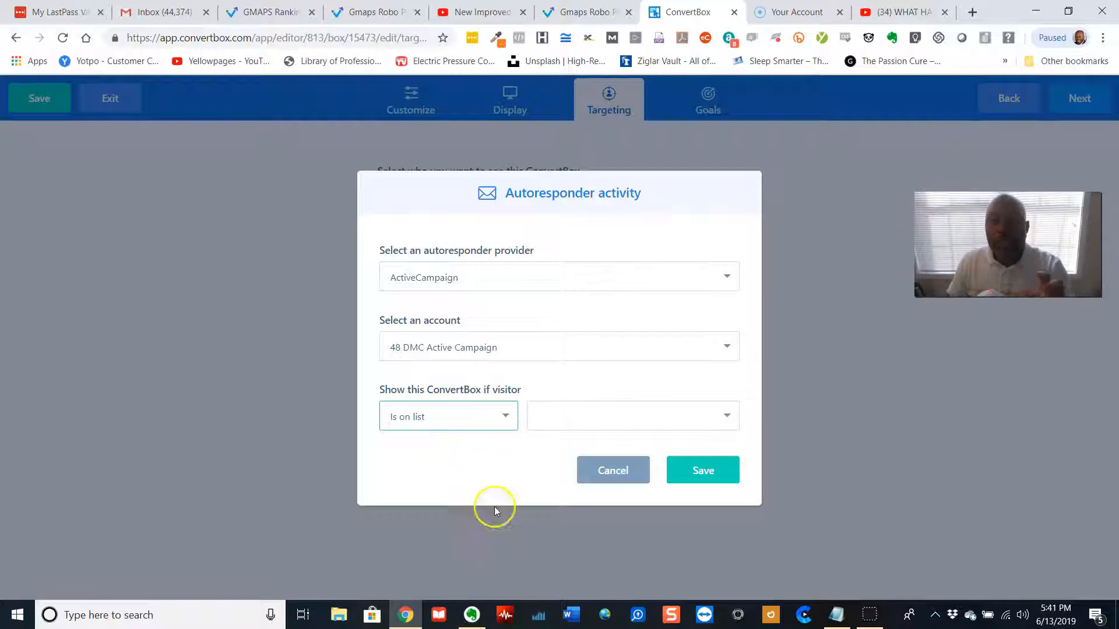
click(602, 476)
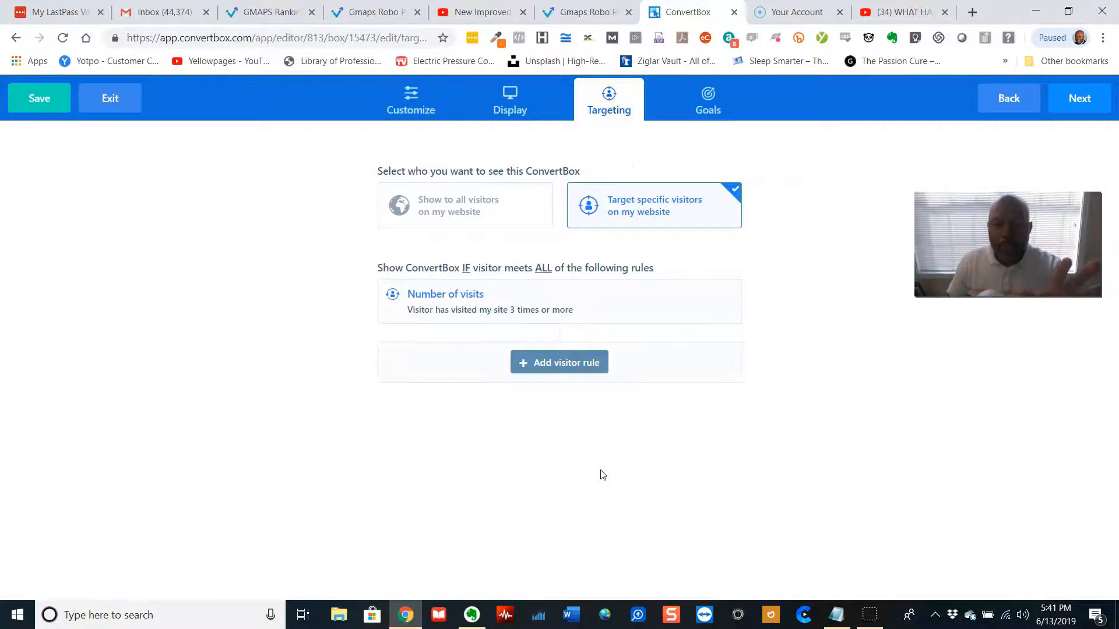
Review the goal options for this ConvertBox by switching the goal setting on and back off
click(693, 119)
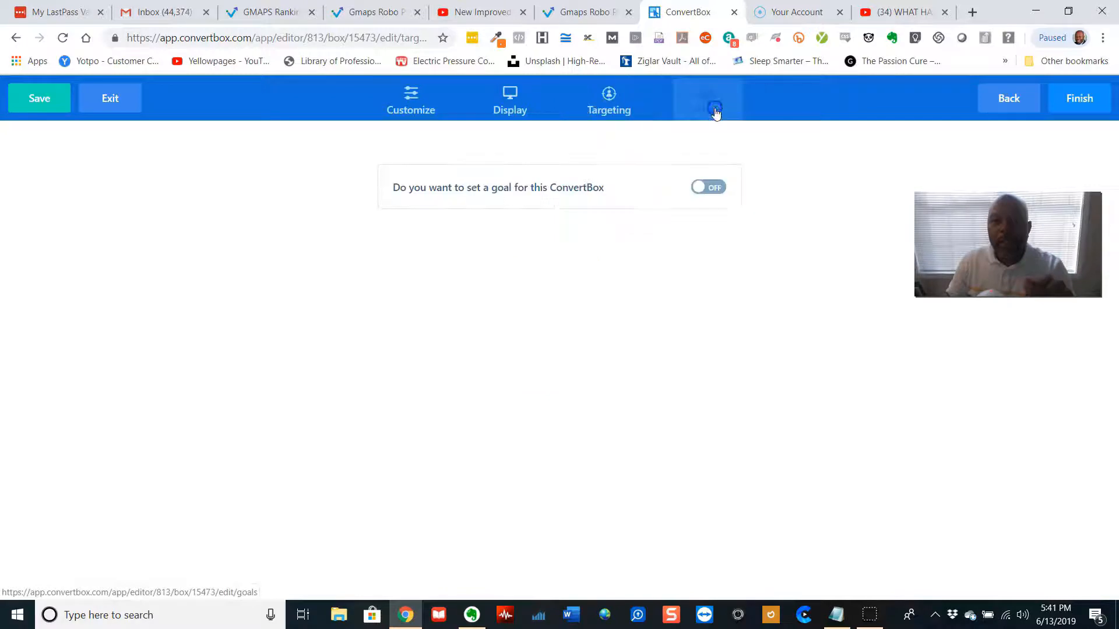
click(704, 190)
click(568, 249)
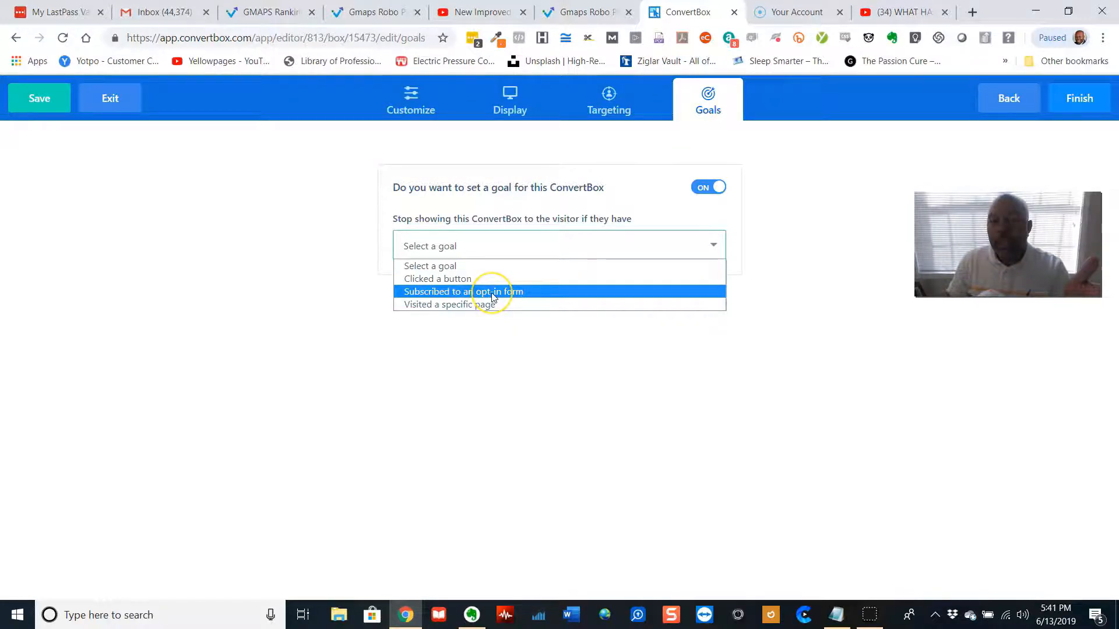
click(488, 310)
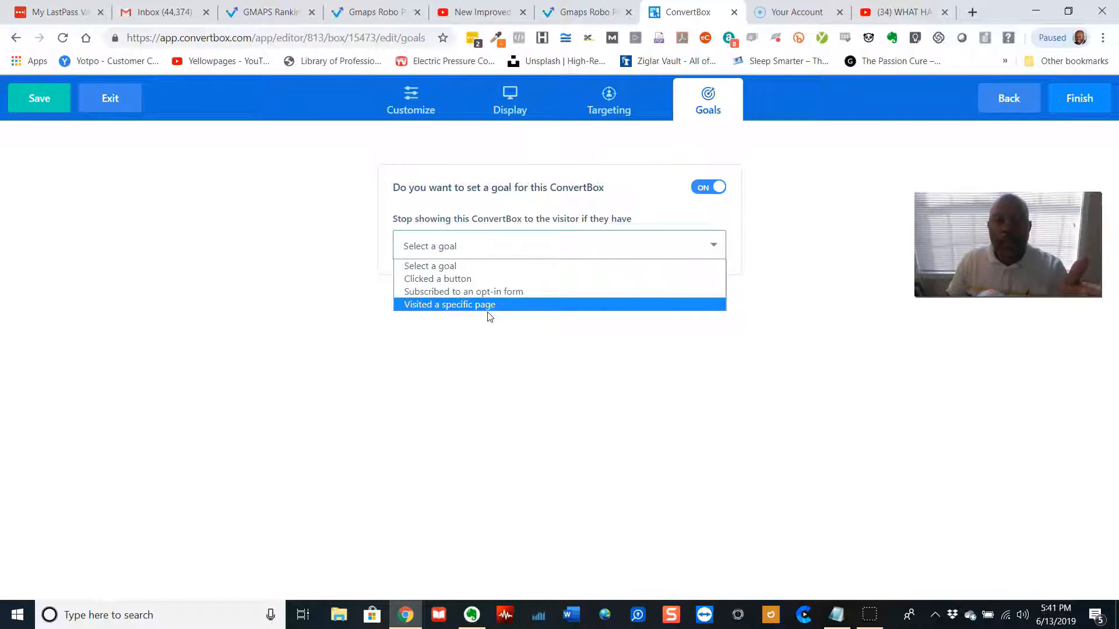
click(493, 312)
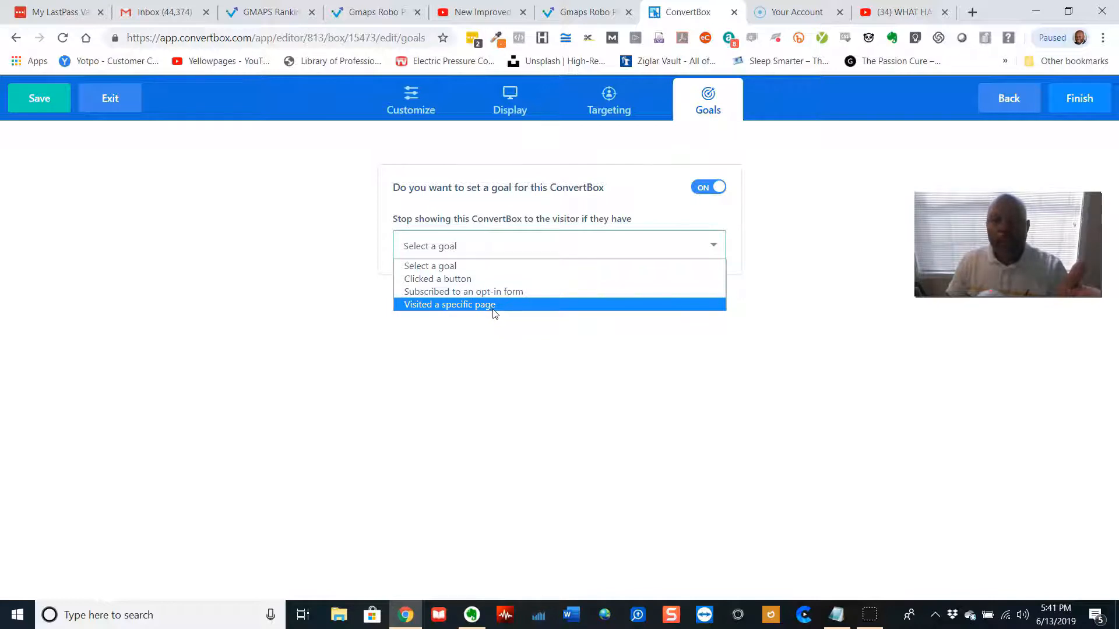
click(492, 314)
click(712, 186)
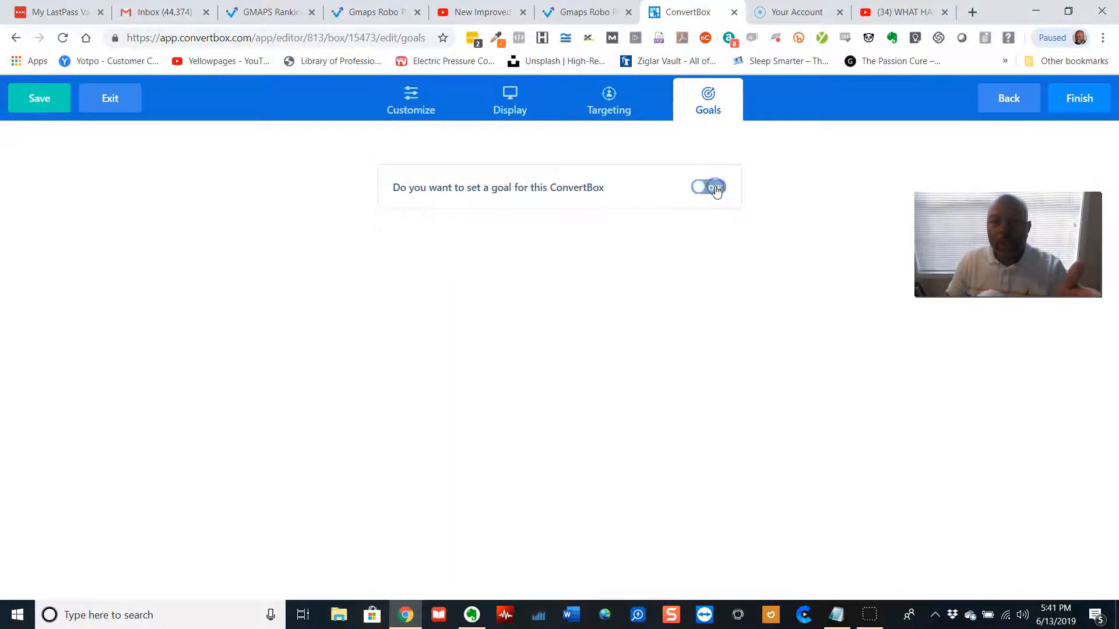
Change the ConvertBox type to Callout Modal in the desktop preview
click(411, 95)
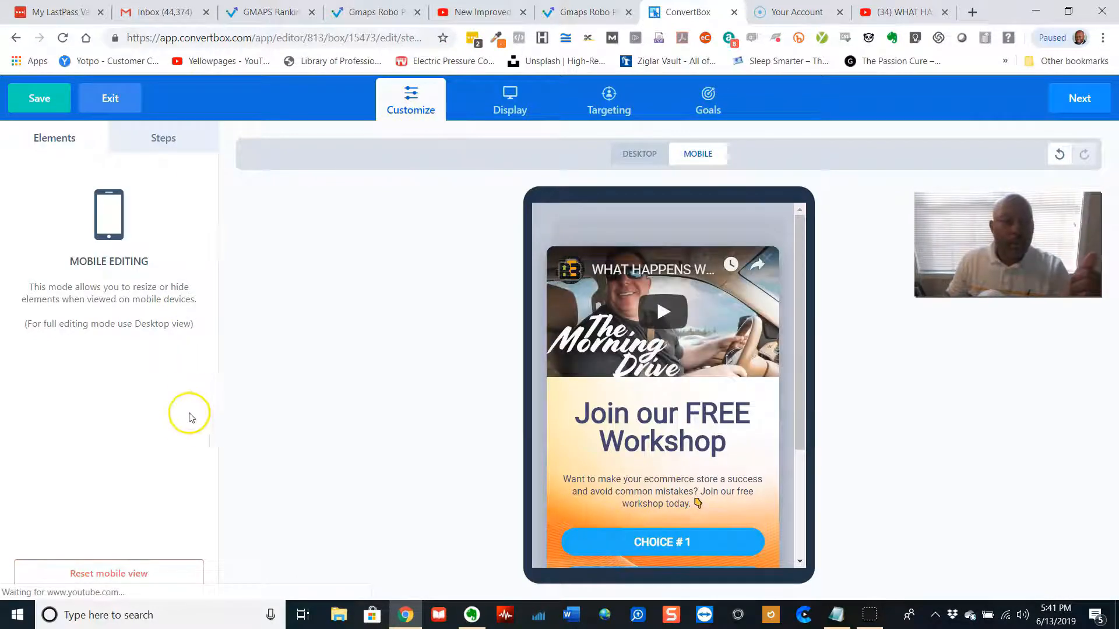
click(630, 156)
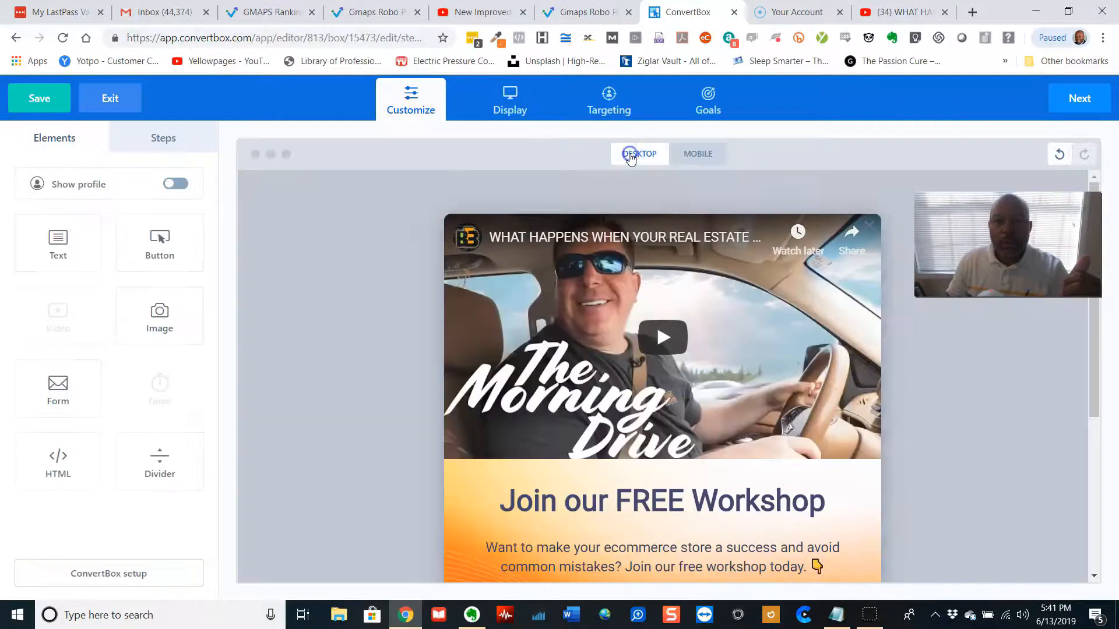
click(139, 575)
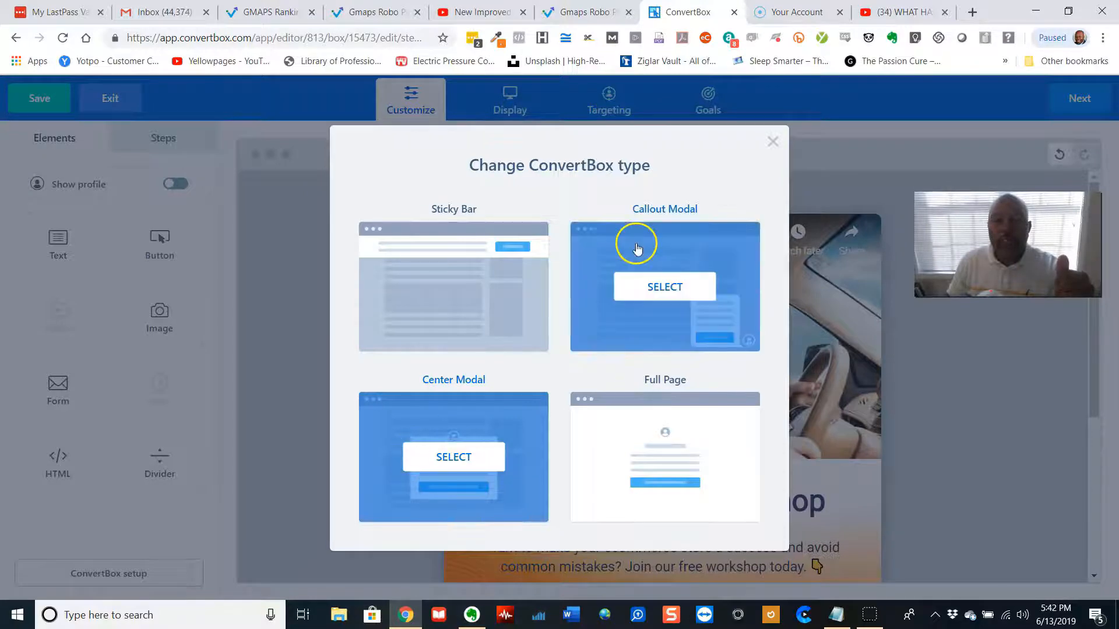
click(667, 289)
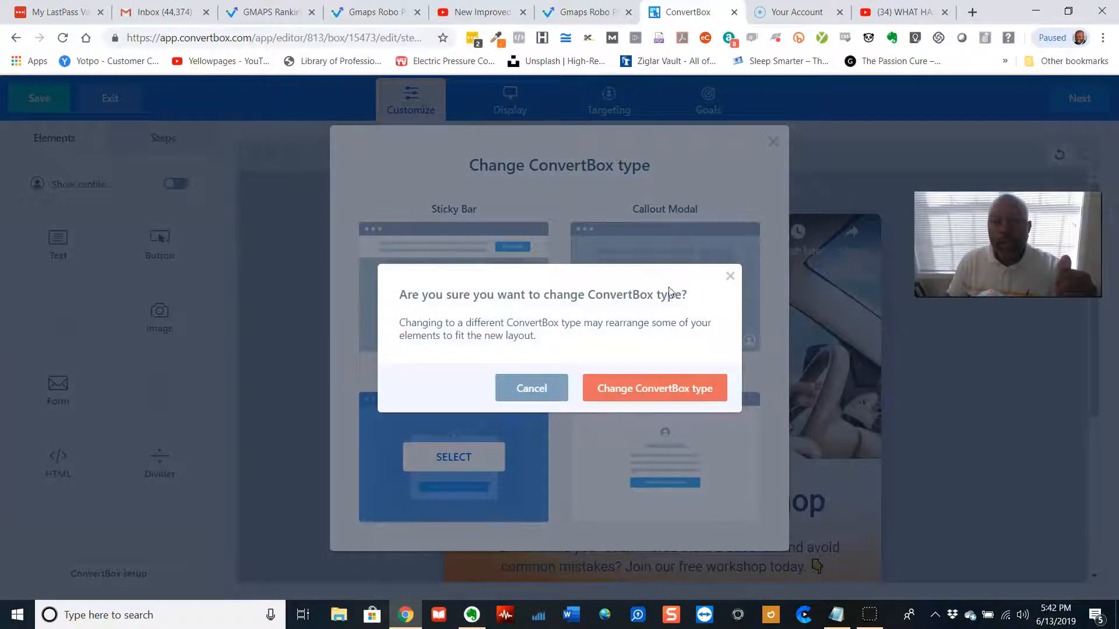
click(665, 390)
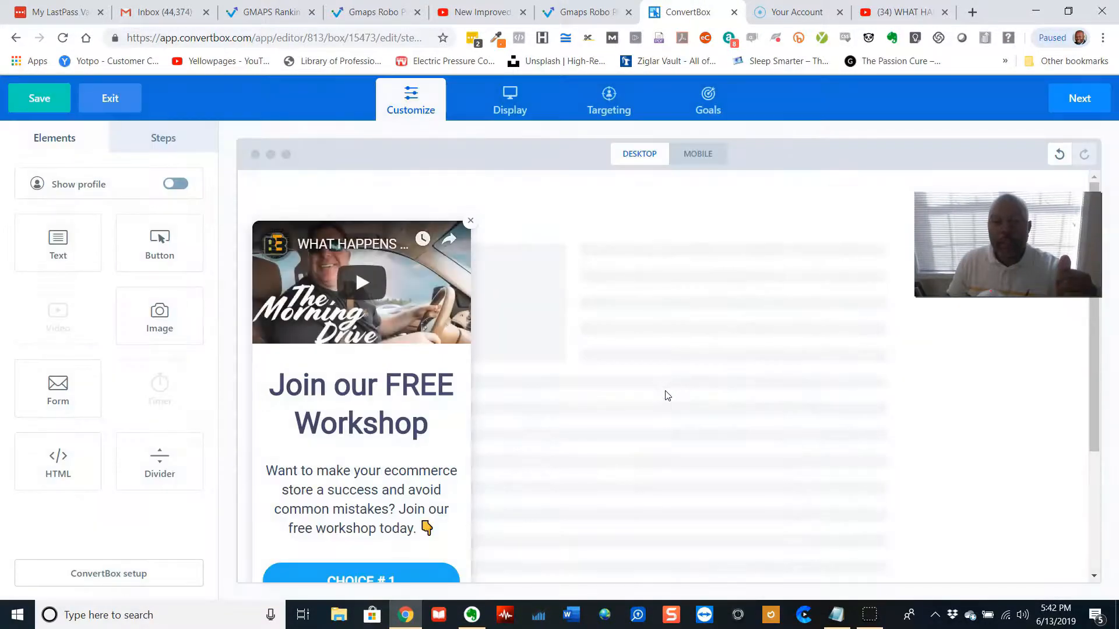
Turn on Show profile for the callout modal
scroll(564, 324, down, 2)
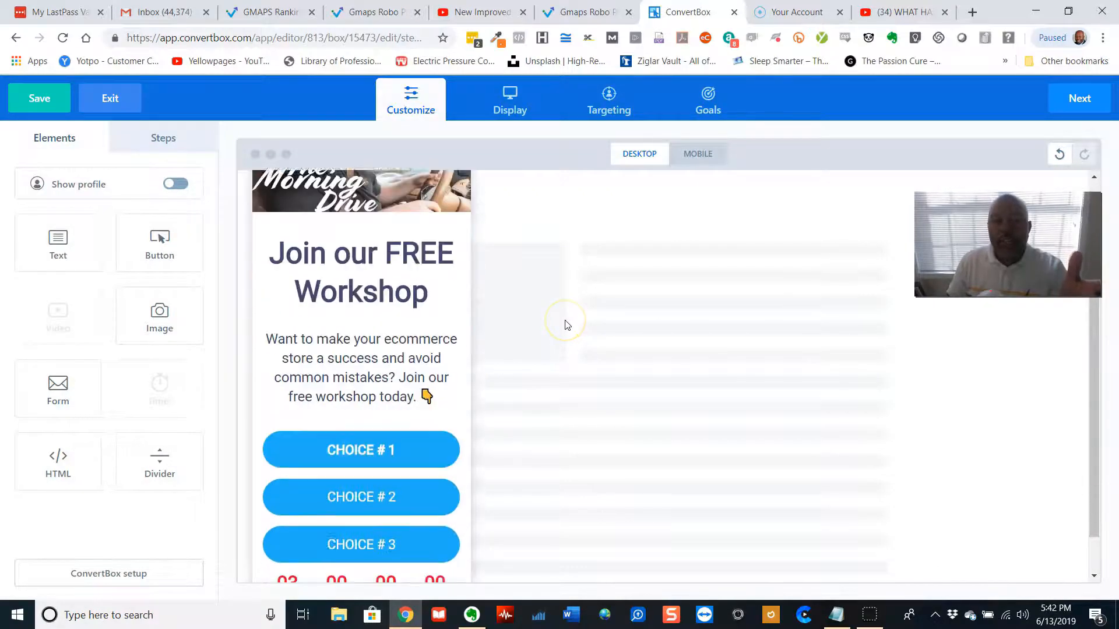
scroll(565, 324, down, 1)
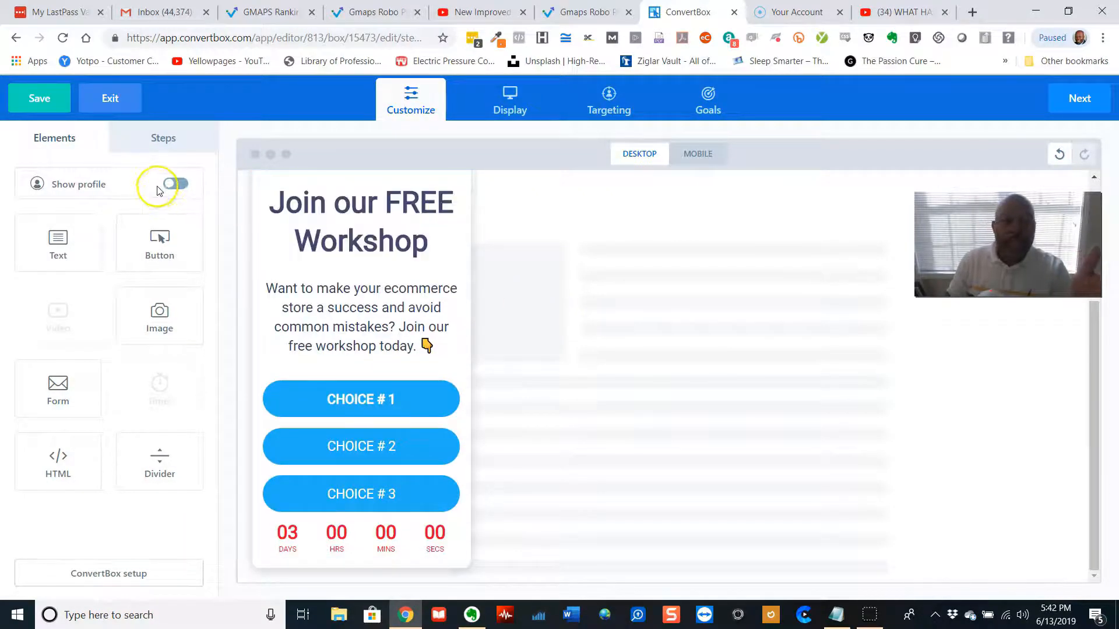
click(176, 186)
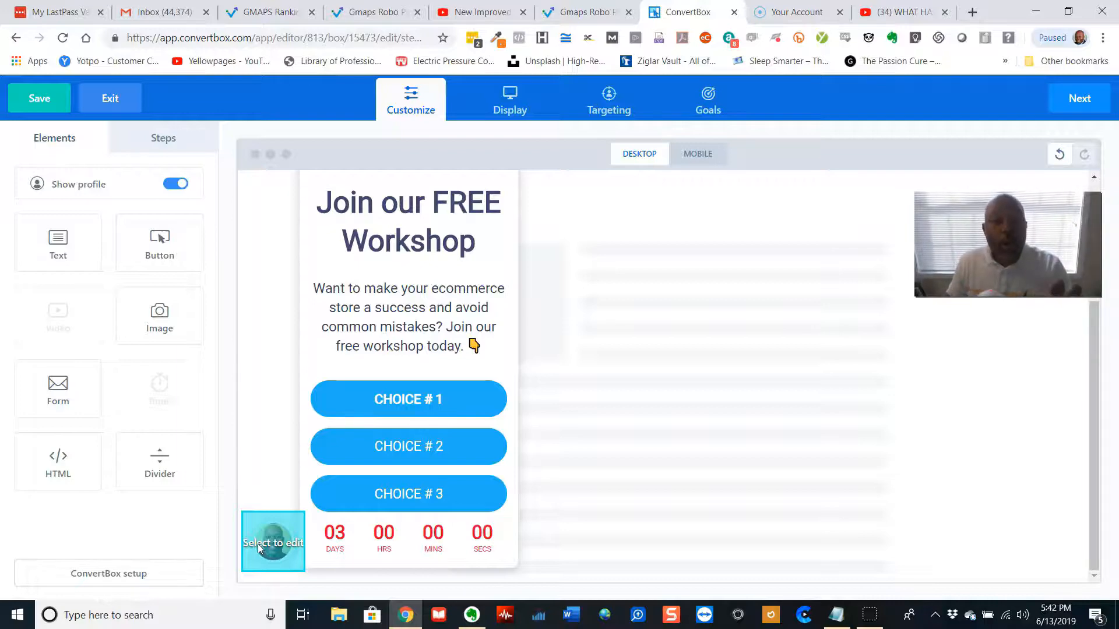
Try moving the callout modal to the bottom-right page position and back to bottom-left
click(260, 549)
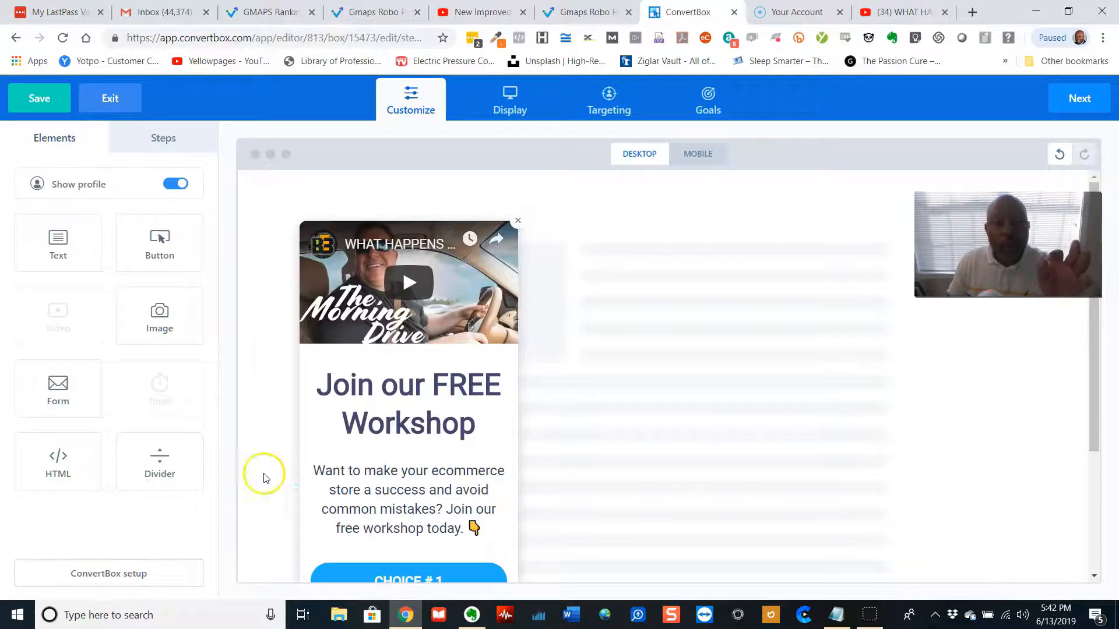
click(303, 469)
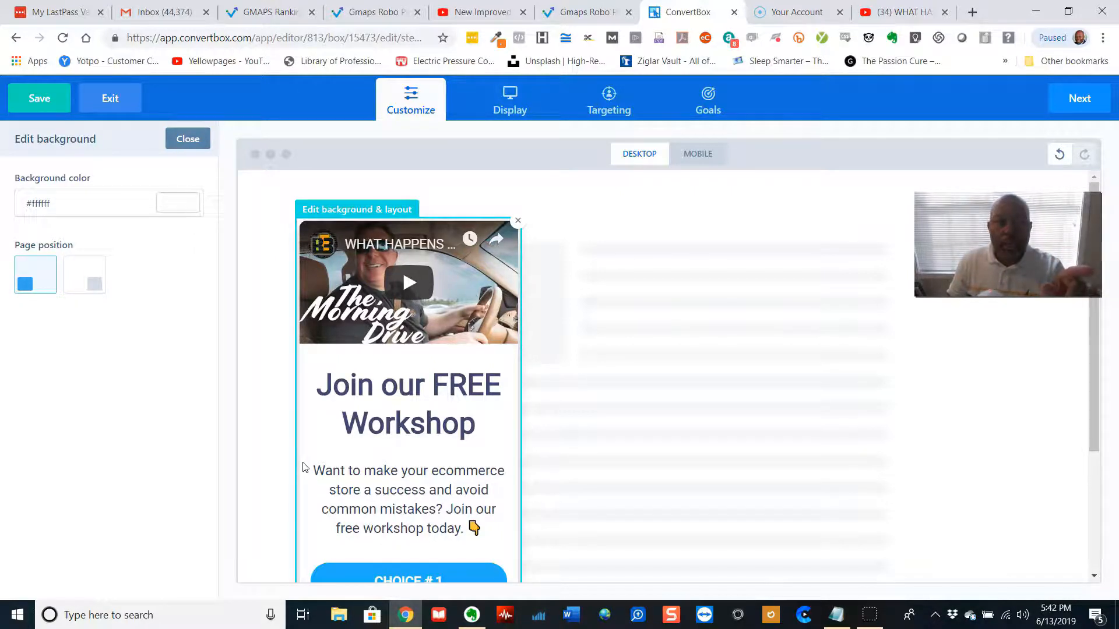
scroll(355, 458, down, 3)
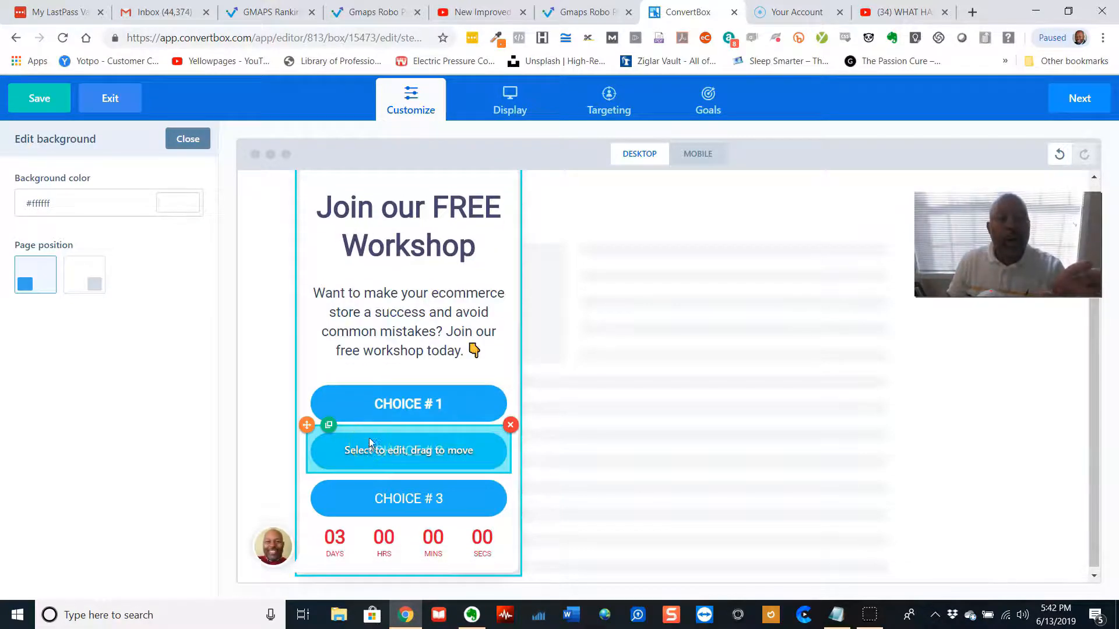
scroll(369, 439, up, 1)
click(82, 285)
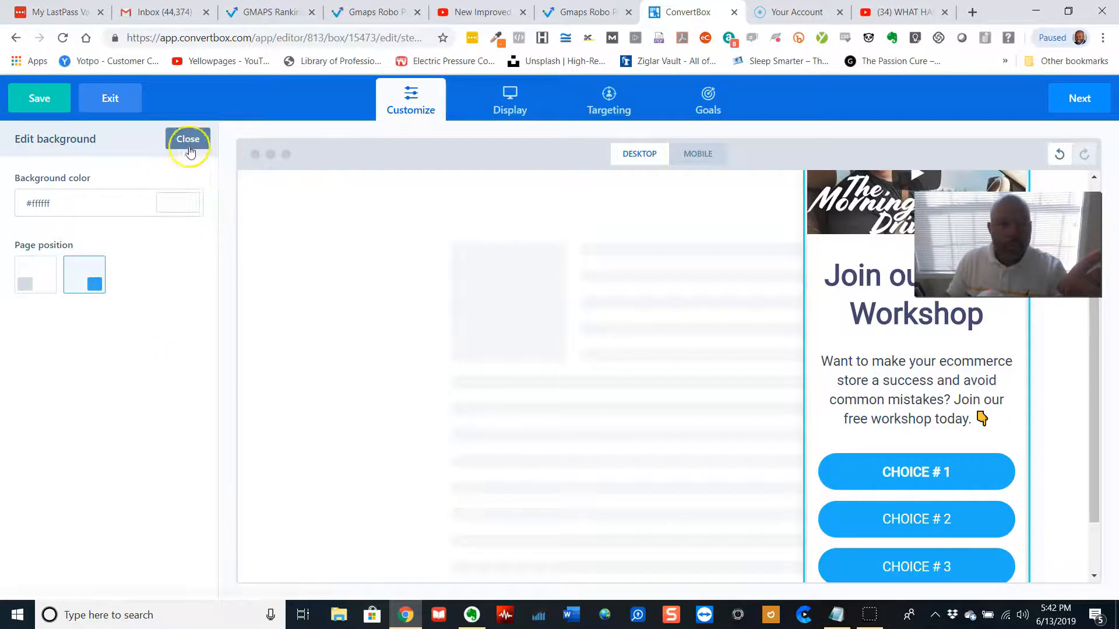
click(26, 278)
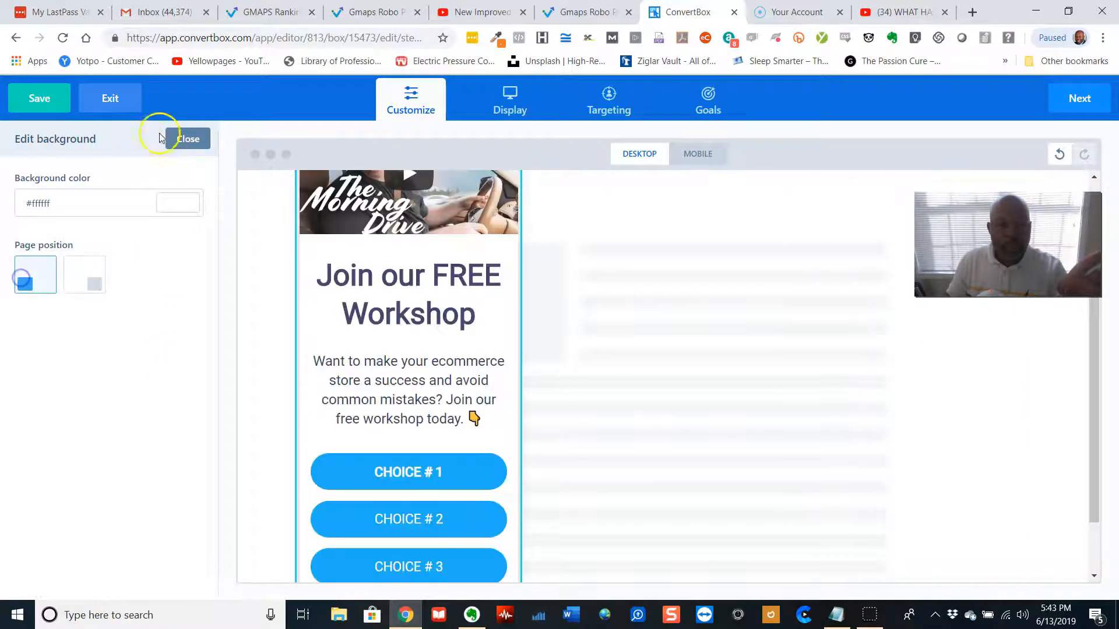
click(193, 143)
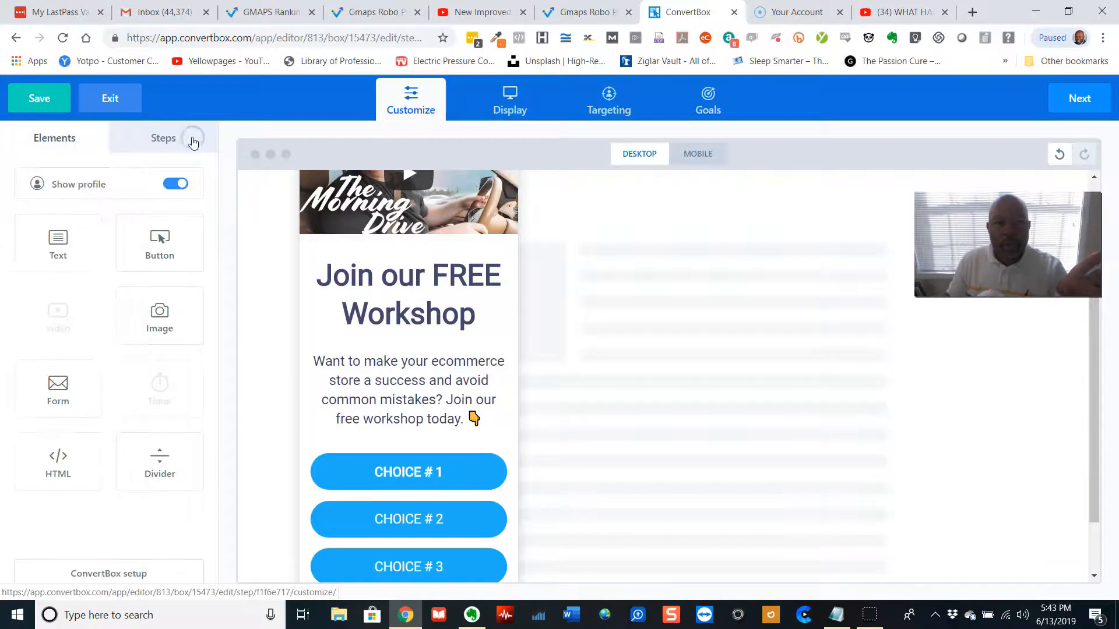
Change the ConvertBox type to Full Page
click(134, 579)
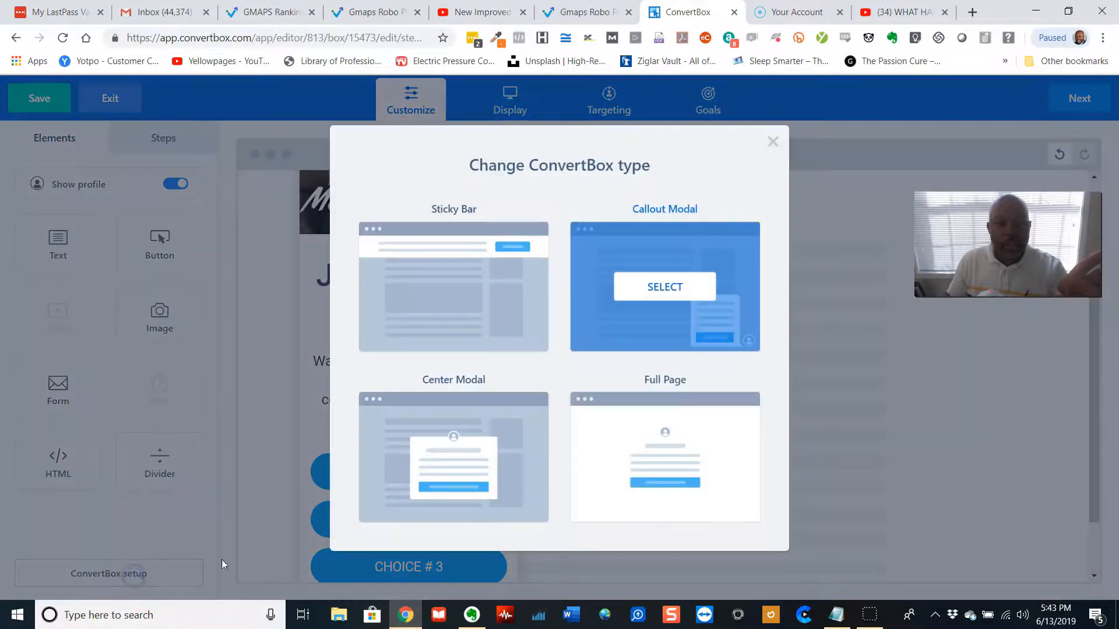
click(676, 446)
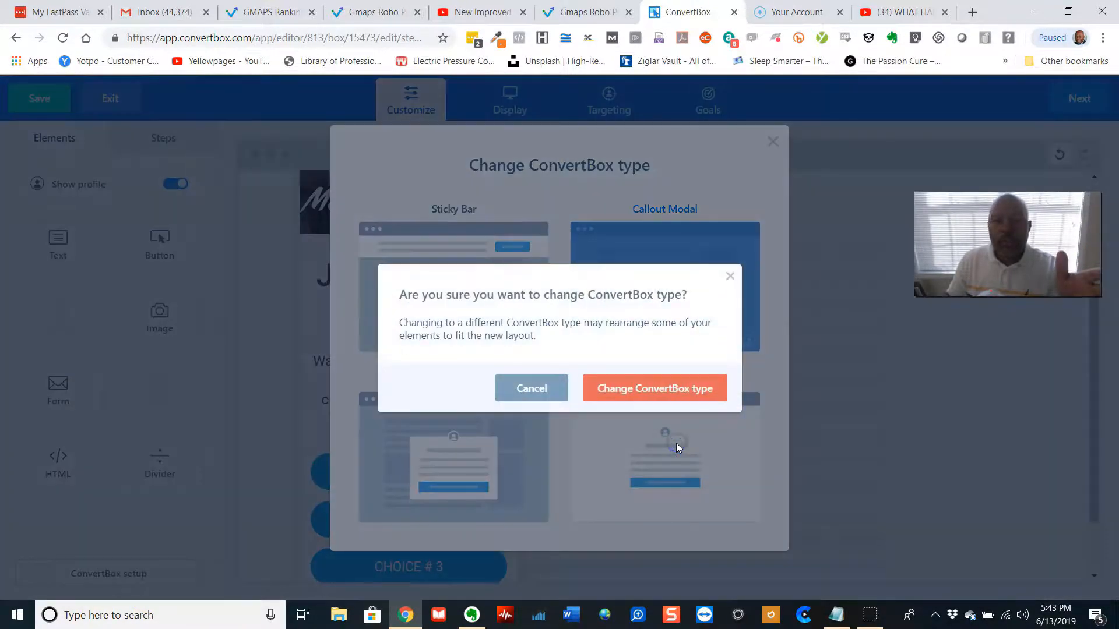
click(673, 394)
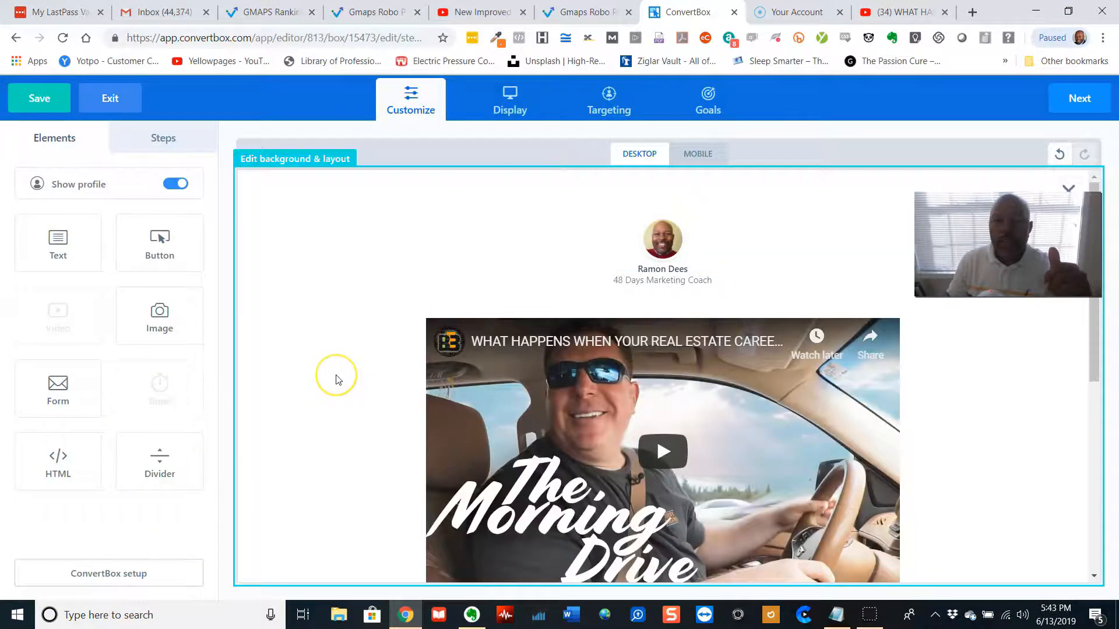
Open the video element's settings in the full-page layout
scroll(336, 379, down, 4)
scroll(336, 379, down, 2)
scroll(336, 380, up, 6)
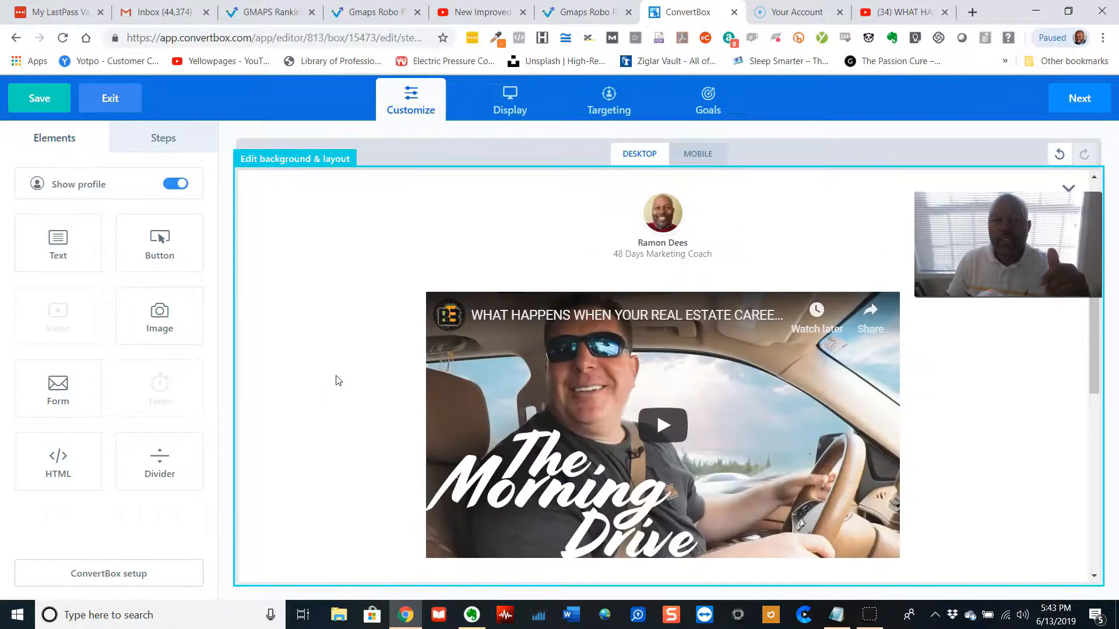
click(502, 352)
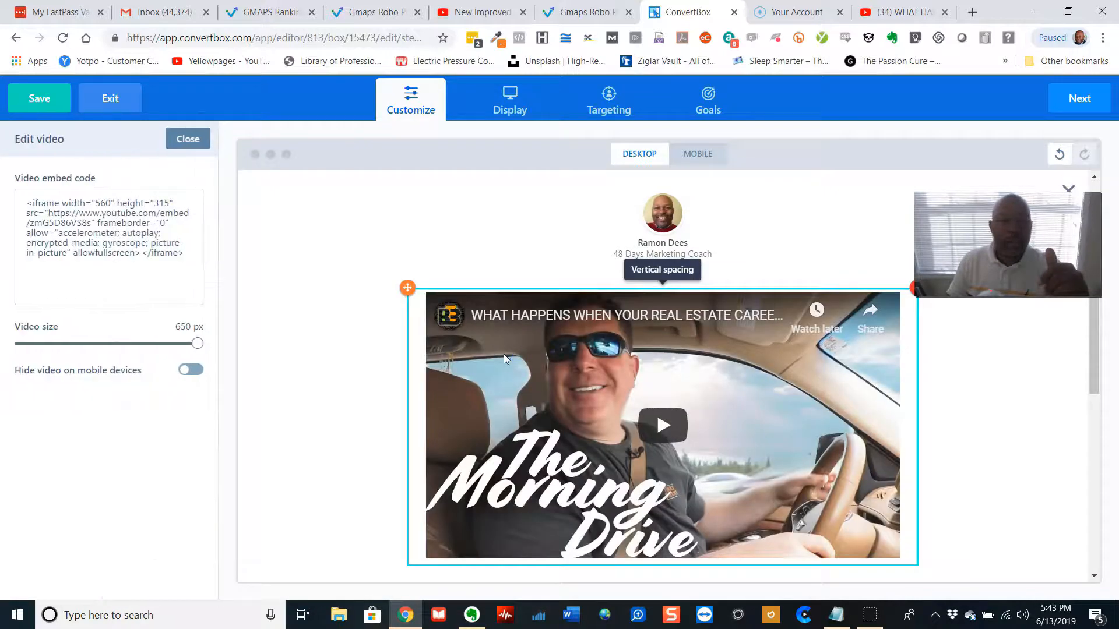